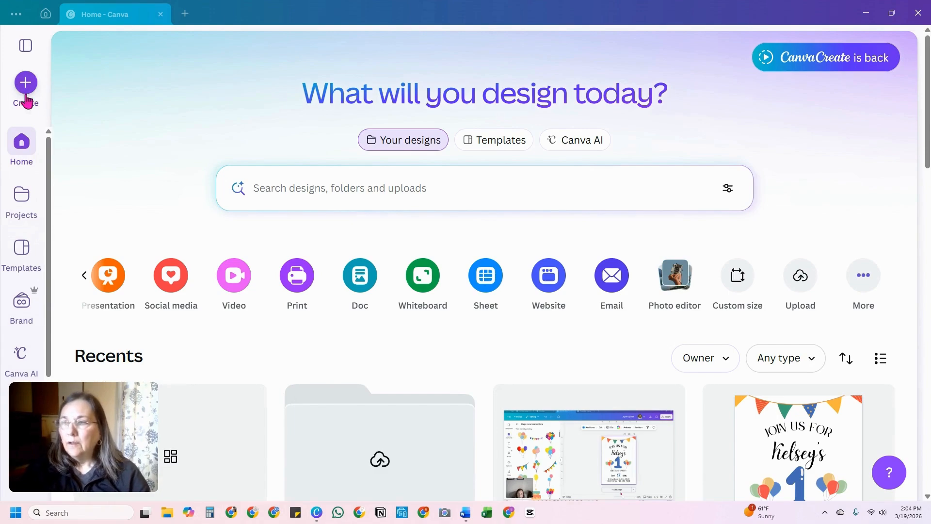
click(234, 283)
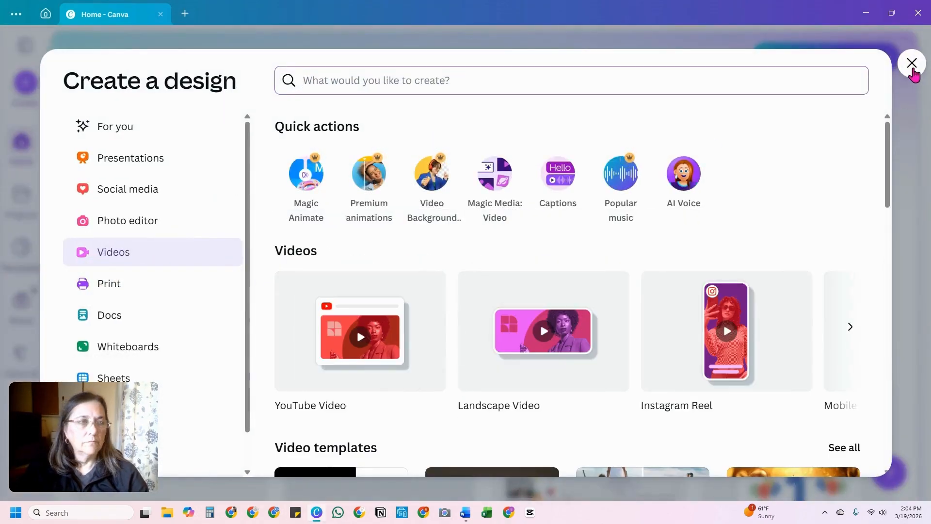
click(881, 88)
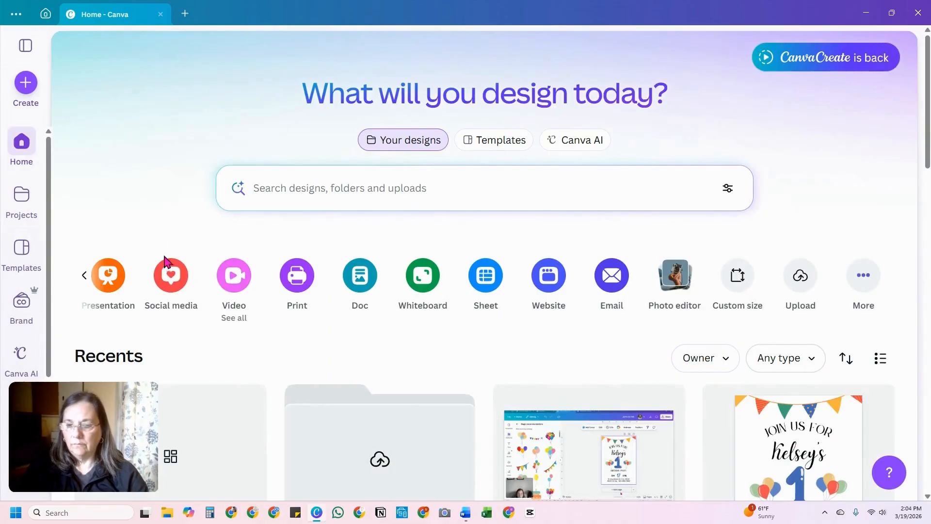
click(25, 85)
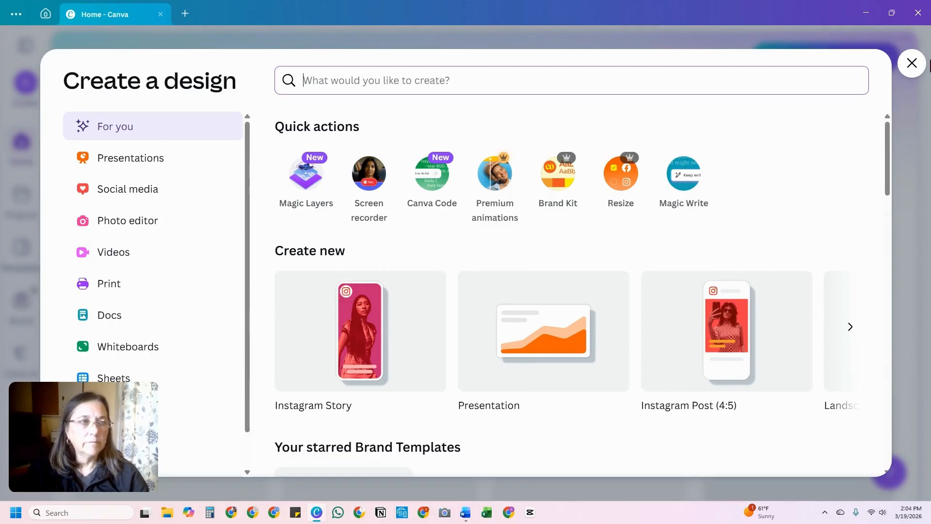
click(911, 63)
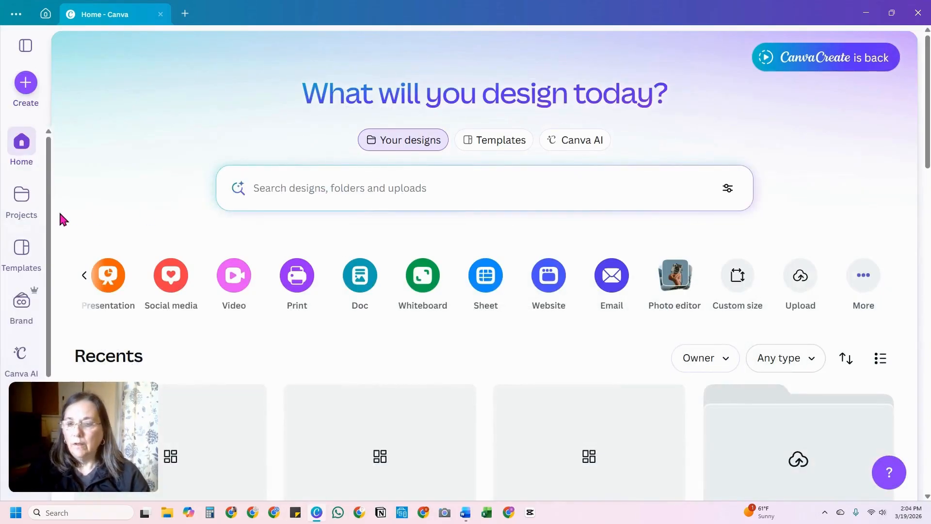
Step: Create a blank custom-size design 5 in wide by 7 in high
click(26, 85)
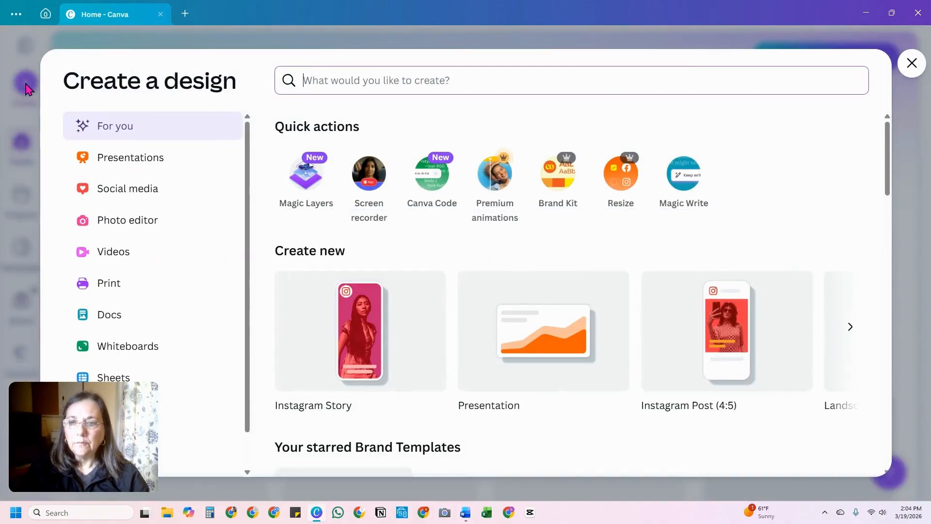
scroll(208, 341, down, 1)
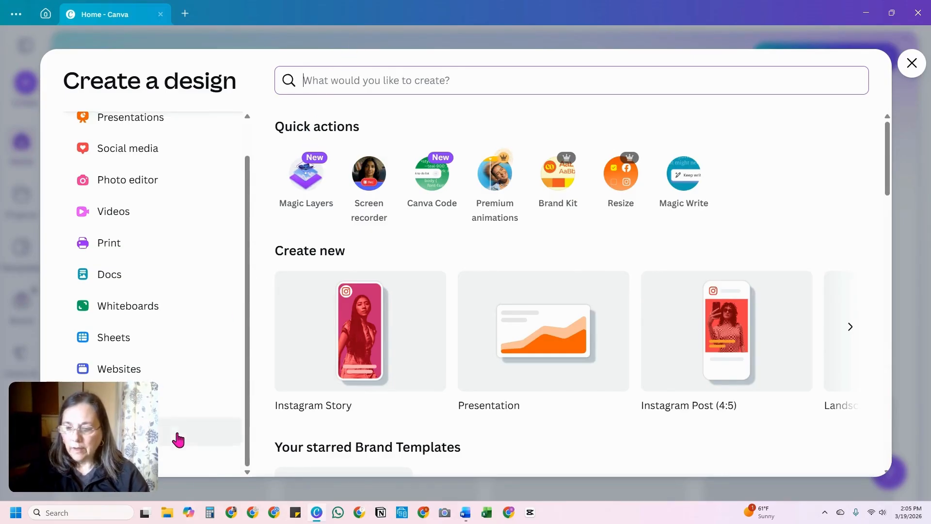
click(175, 472)
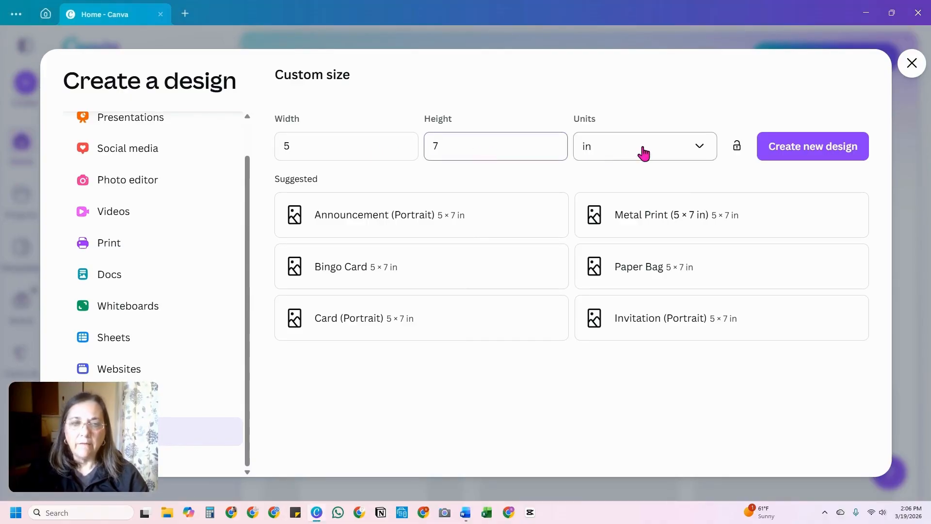
click(620, 152)
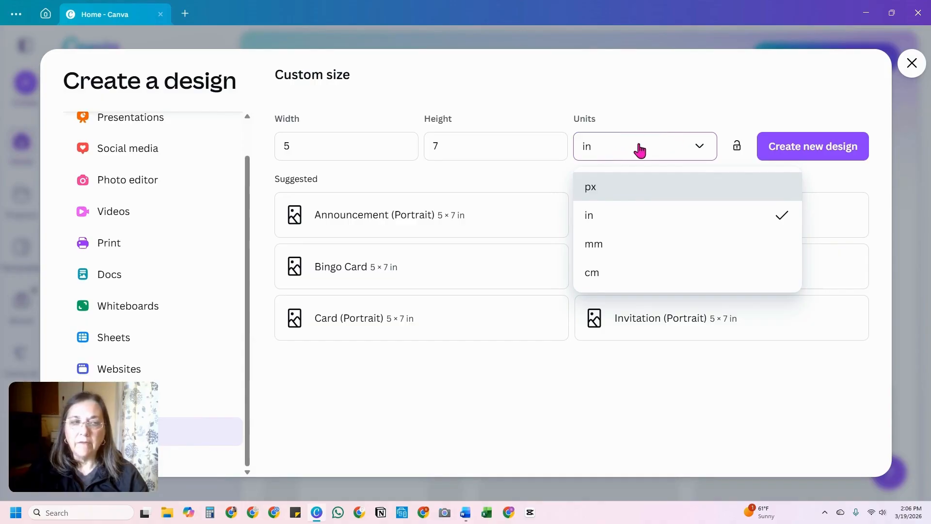
click(803, 150)
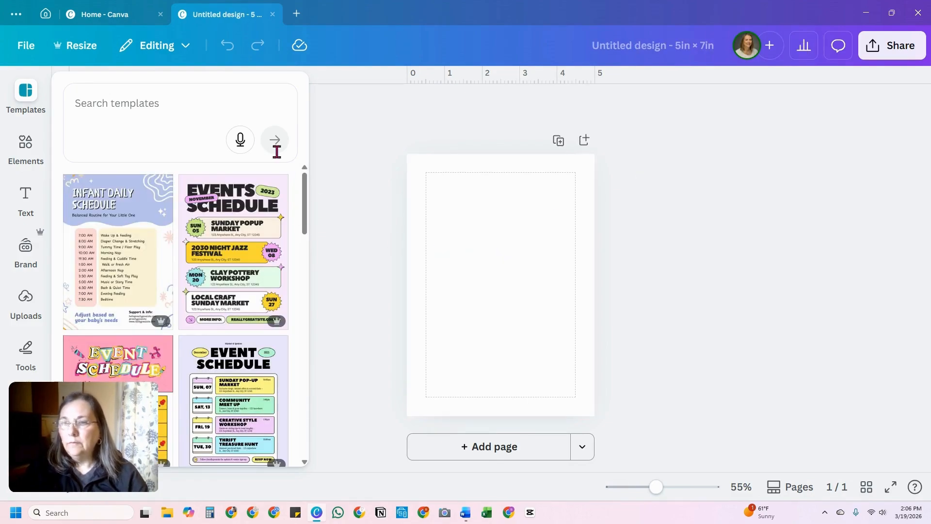
click(360, 208)
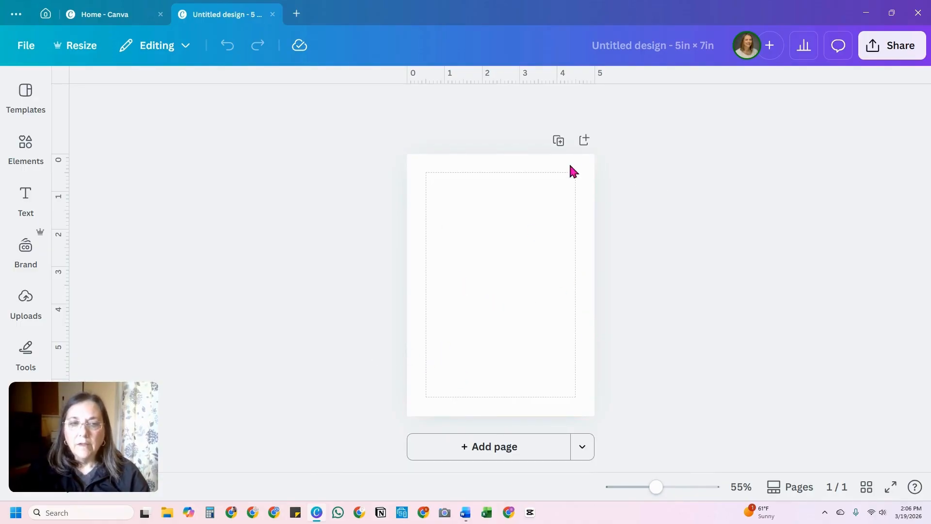
Step: Name the design "Sample Birthday Invite"
click(622, 56)
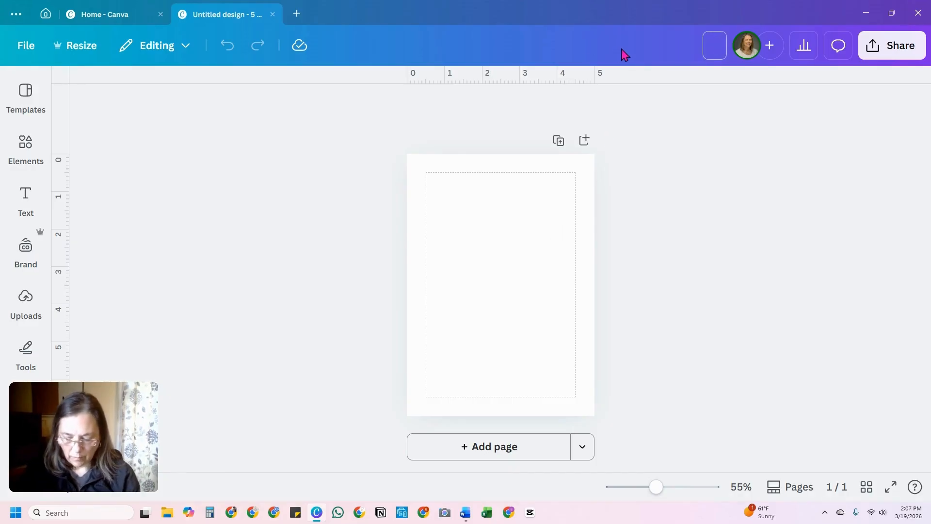
text(Samp)
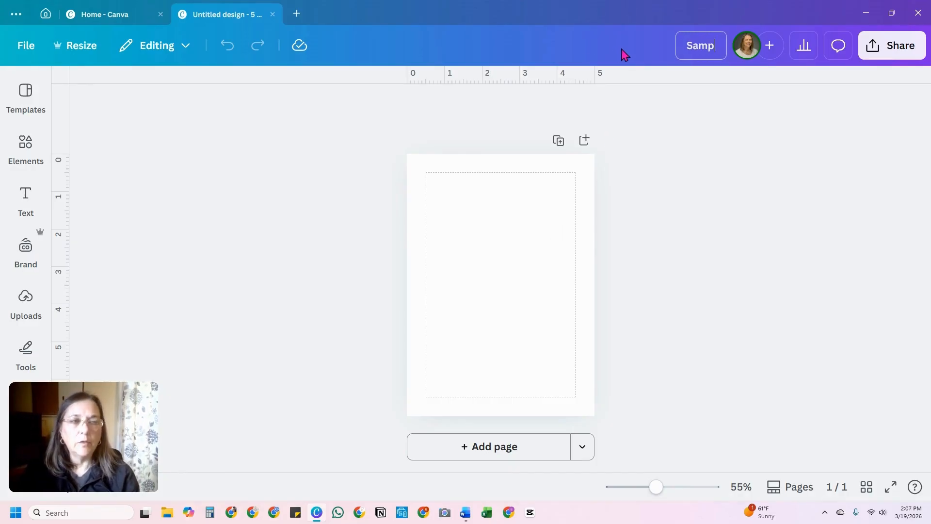
text(le birthd)
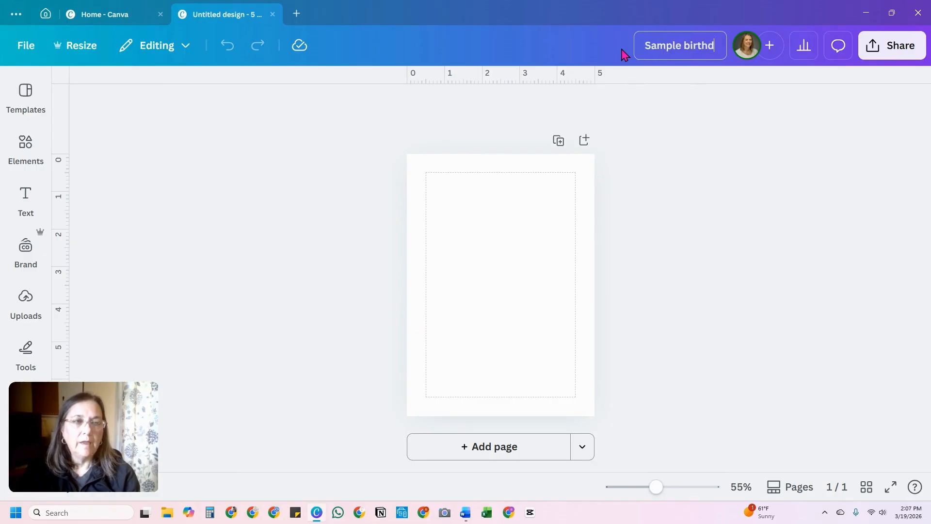
key(BackSpace)
key(BackSpace)
key(BackSpace)
key(BackSpace)
key(BackSpace)
key(BackSpace)
text(Bir)
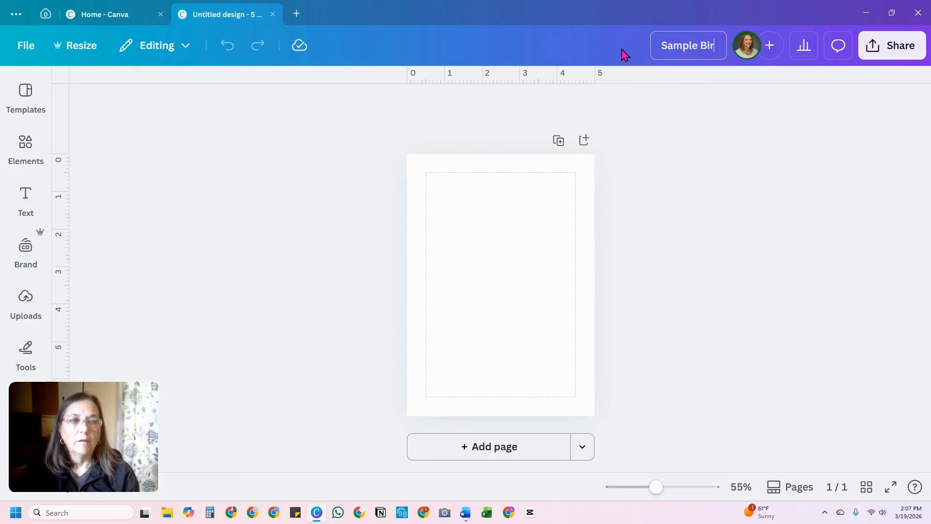
text(thday Invite)
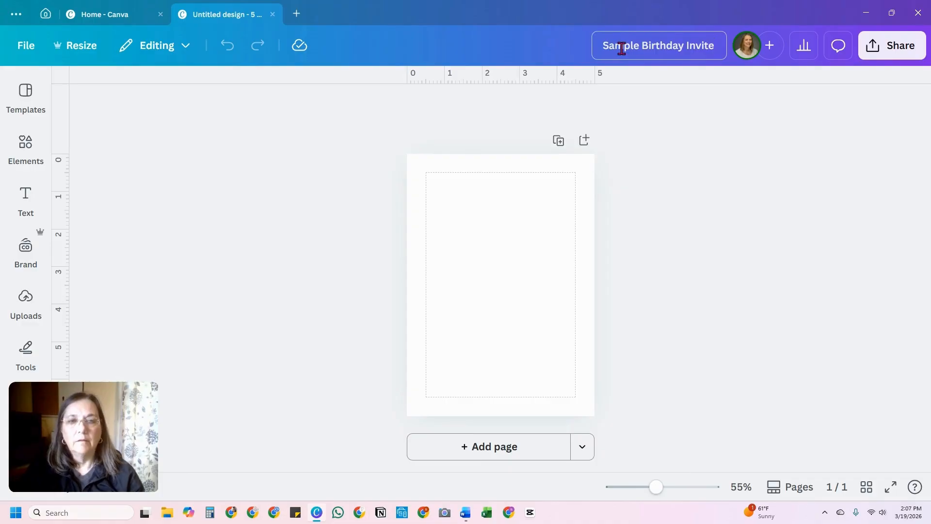
click(436, 168)
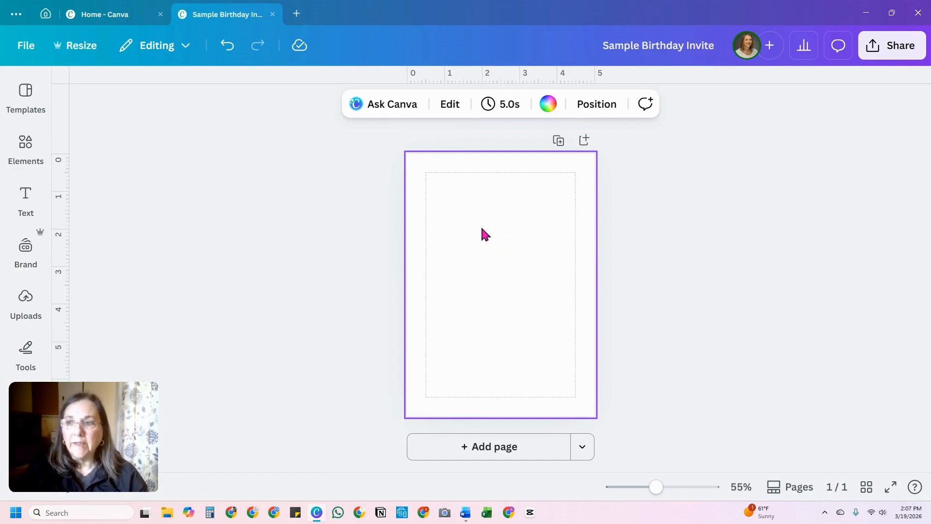
Step: Search the design elements for "Birthday 1 balloons"
click(48, 192)
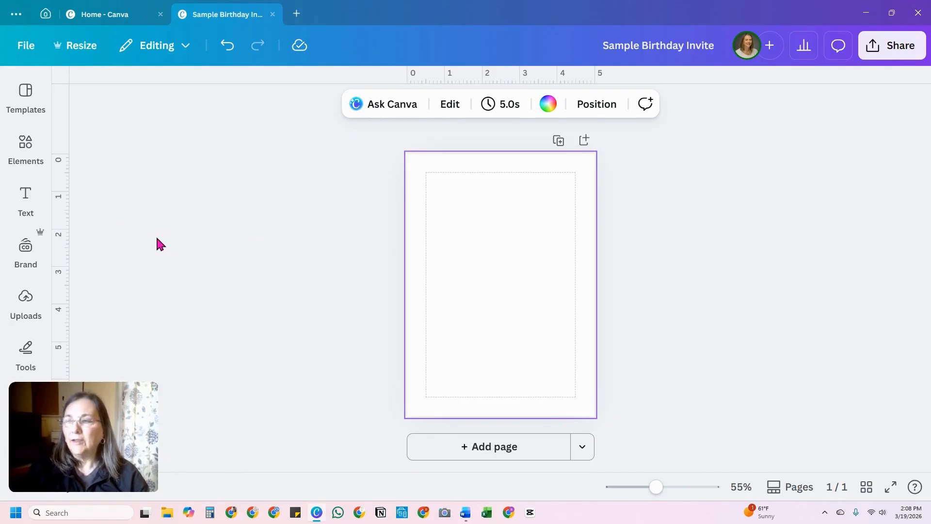
click(26, 146)
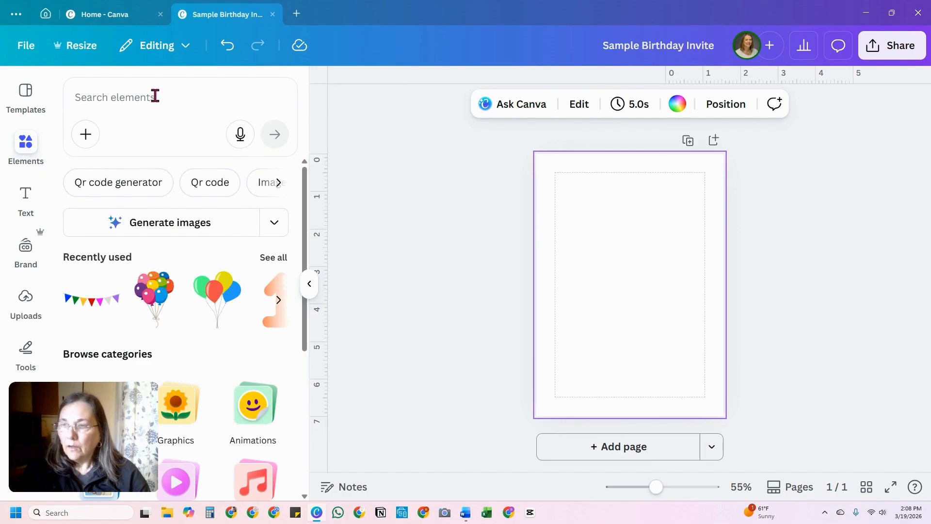
click(159, 101)
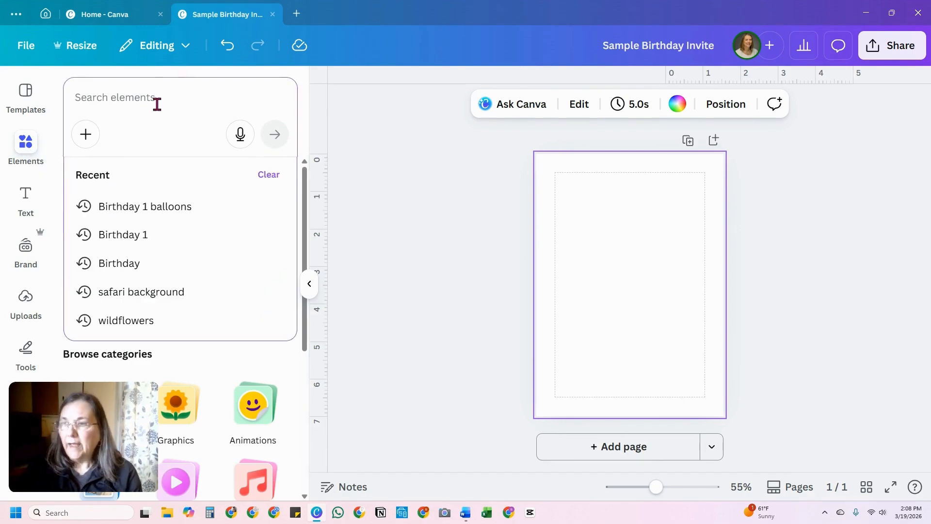
text(Birthday)
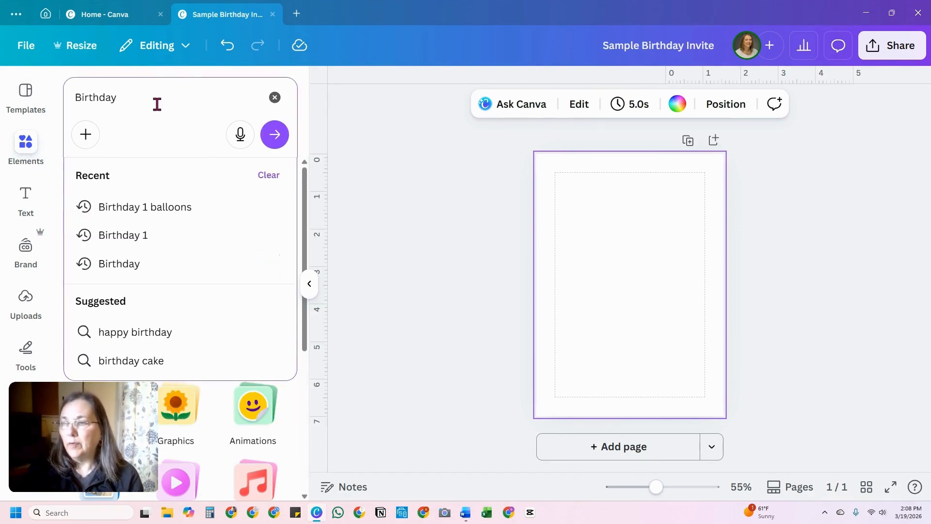
click(165, 209)
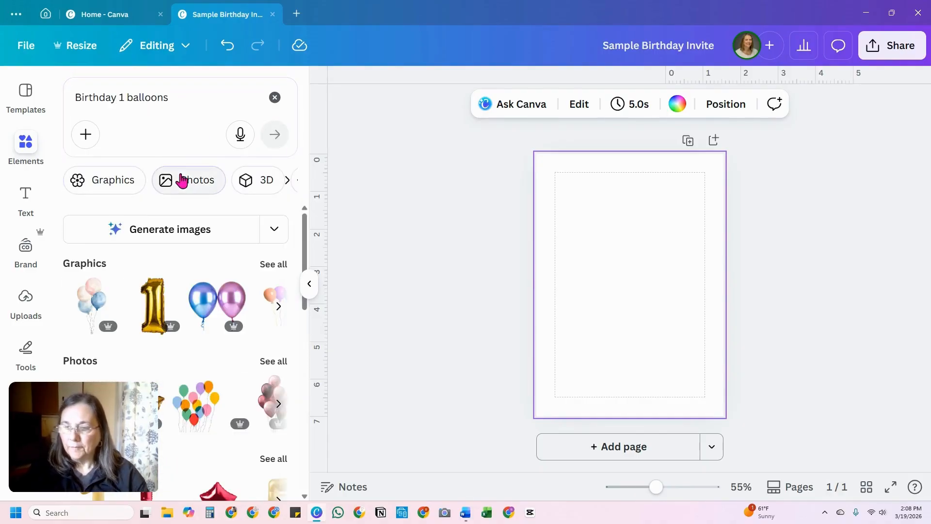
Step: Show all matching graphics and filter them by price to Free only
click(278, 265)
scroll(237, 213, down, 3)
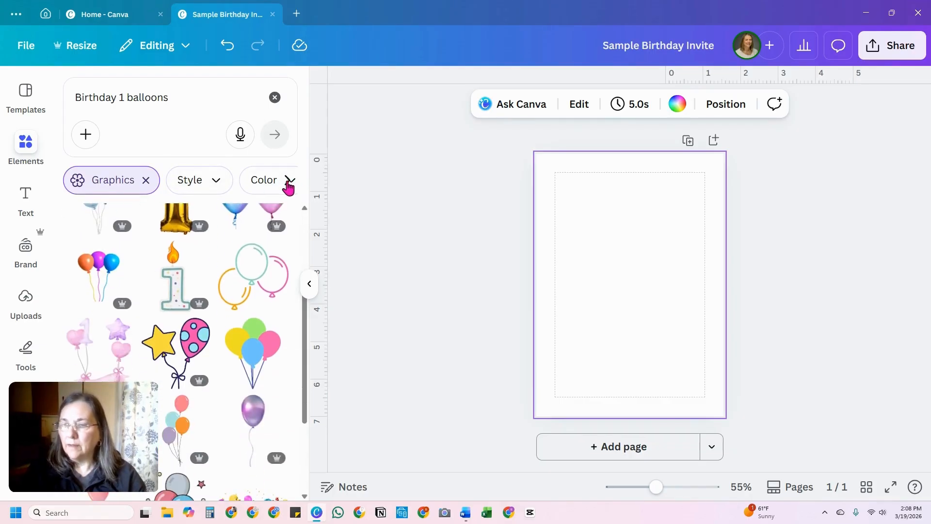
scroll(289, 184, right, 5)
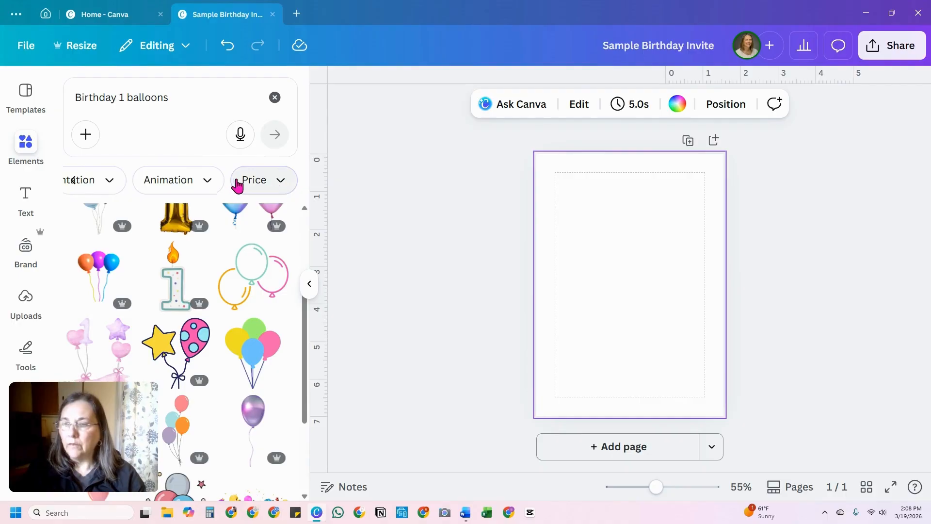
click(278, 183)
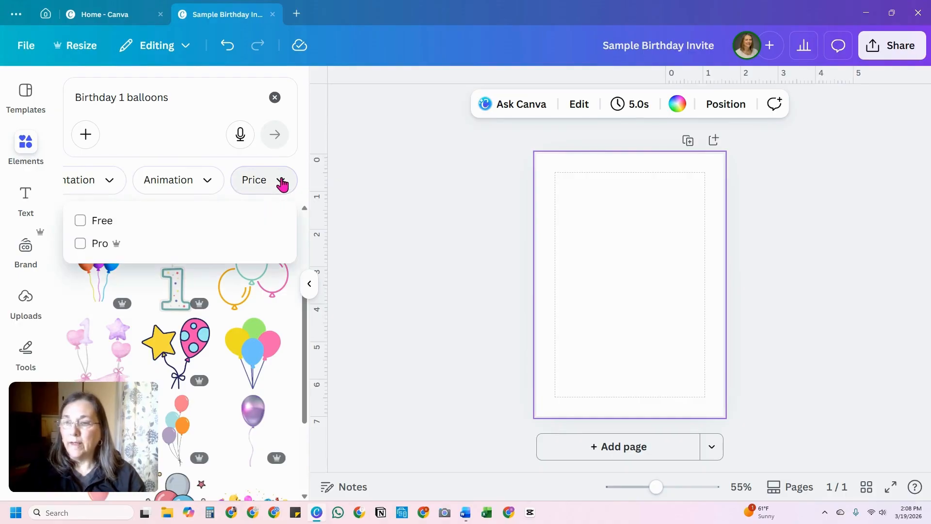
click(80, 221)
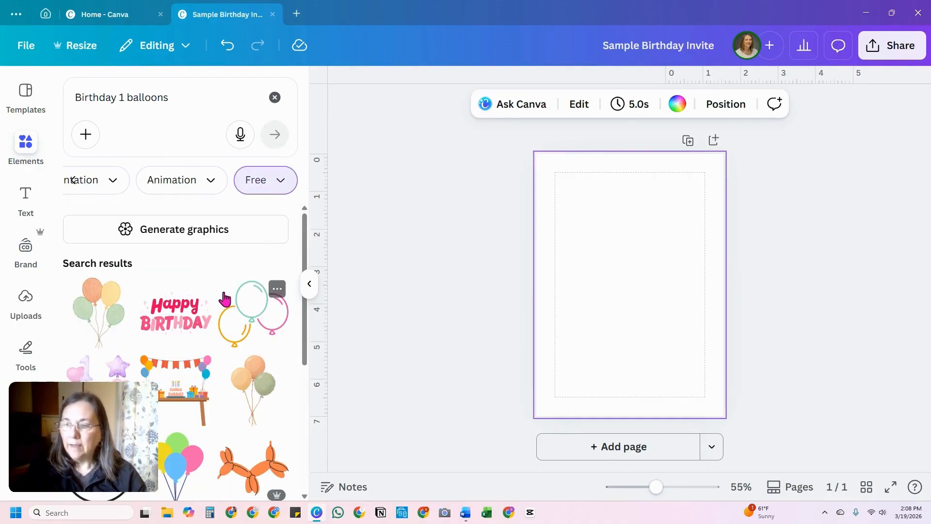
Step: Look through the free birthday balloon graphics for suitable invitation artwork, checking which items carry the Pro crown mark
scroll(223, 297, down, 3)
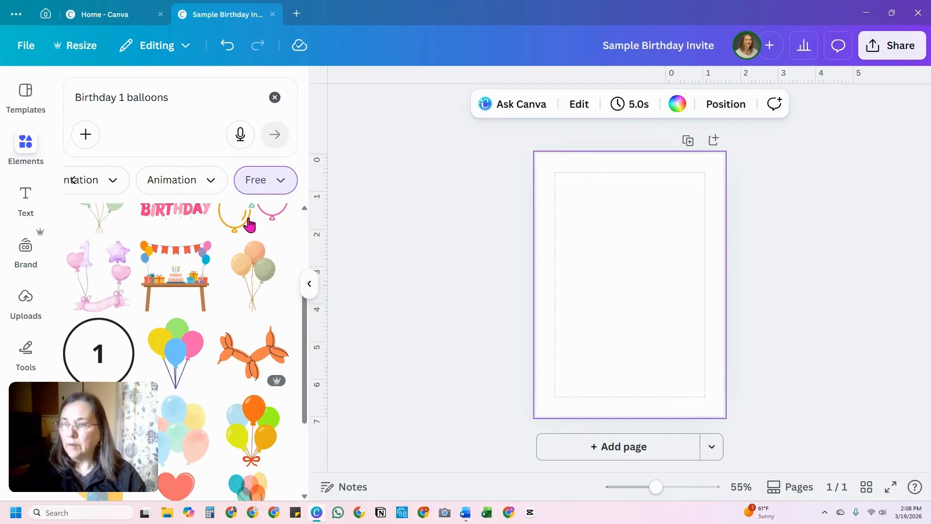
scroll(242, 255, up, 3)
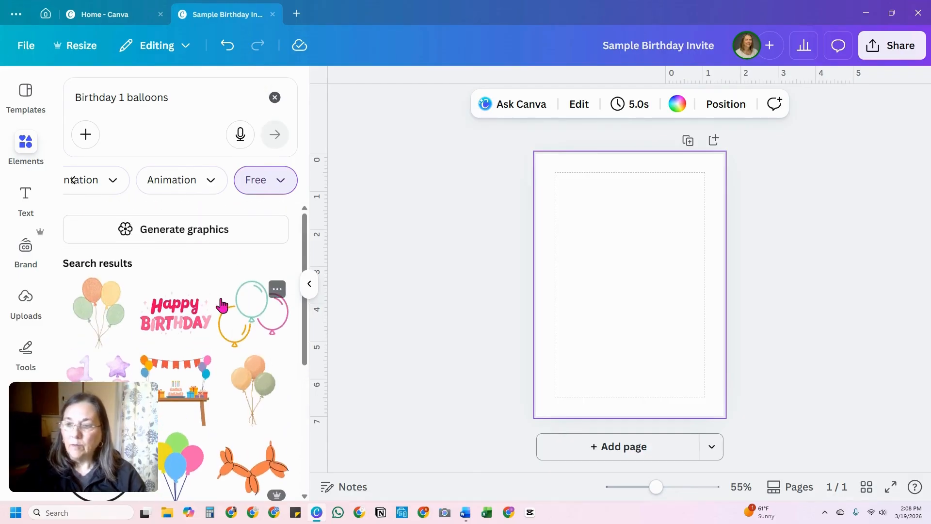
scroll(222, 305, down, 1)
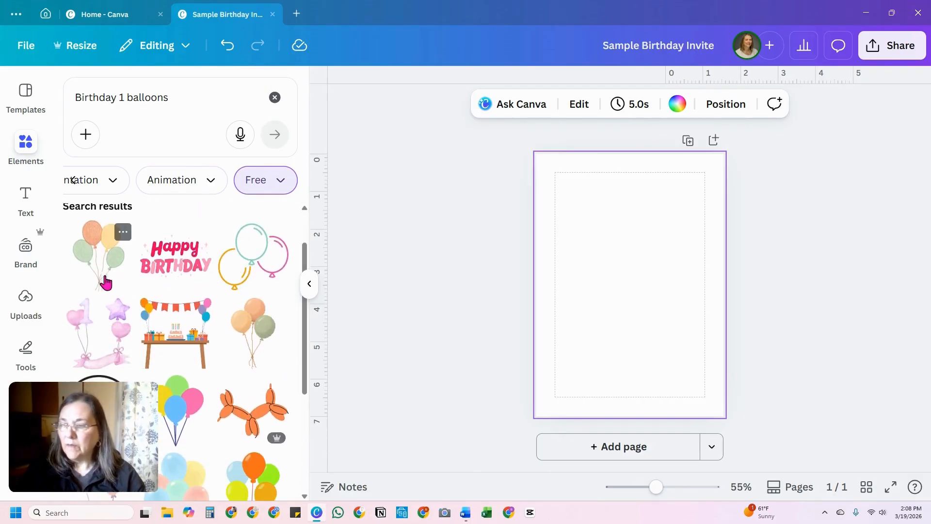
scroll(242, 281, down, 2)
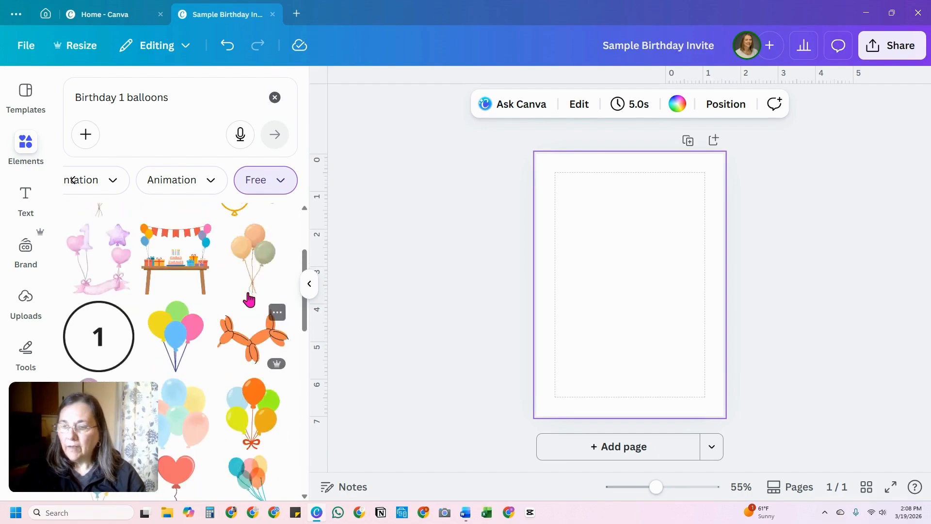
scroll(249, 299, down, 1)
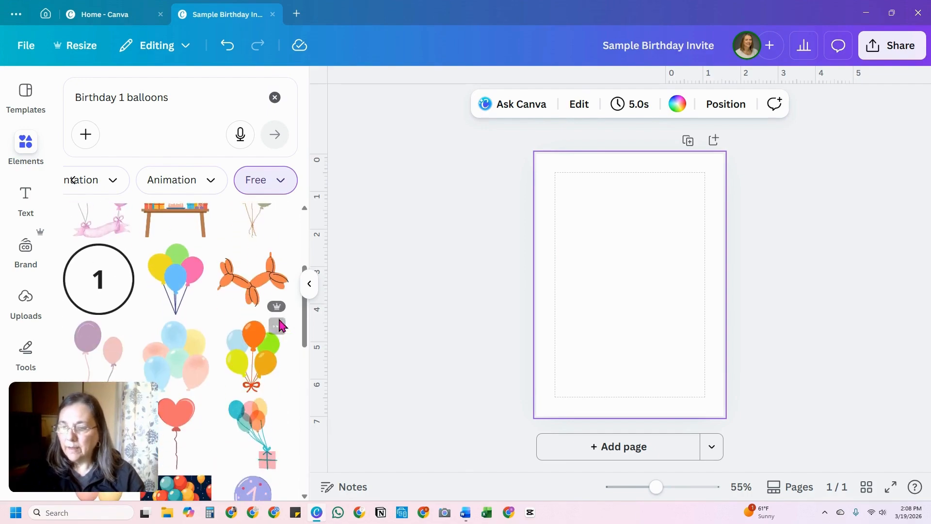
mouse_move(278, 312)
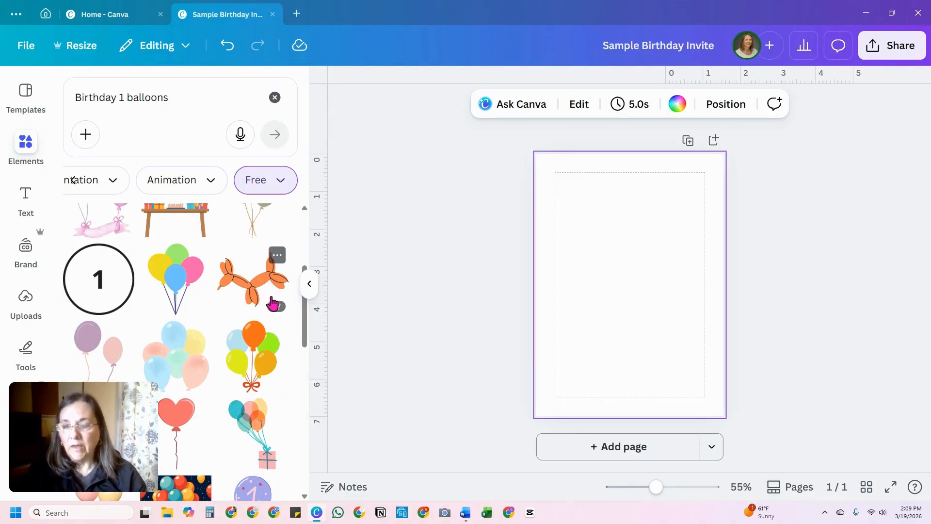
scroll(271, 302, up, 2)
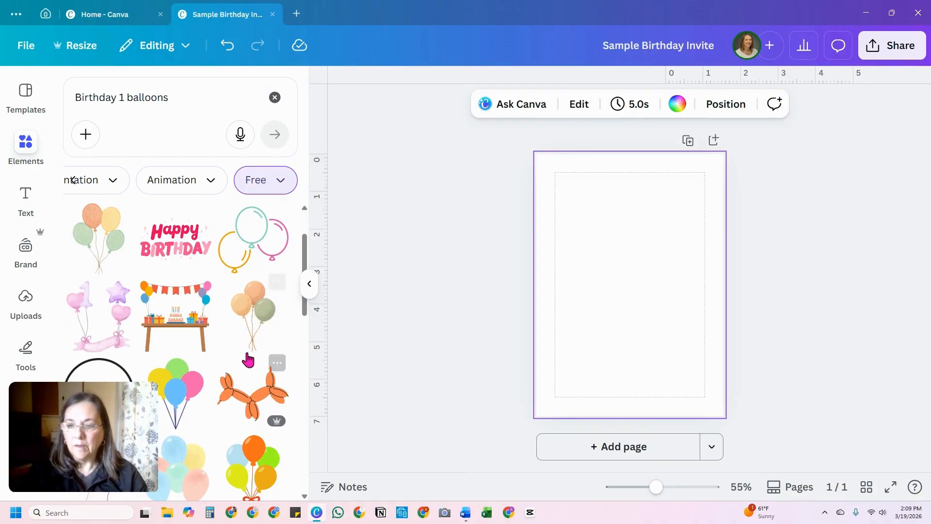
scroll(247, 357, up, 1)
scroll(247, 359, up, 1)
scroll(247, 356, down, 3)
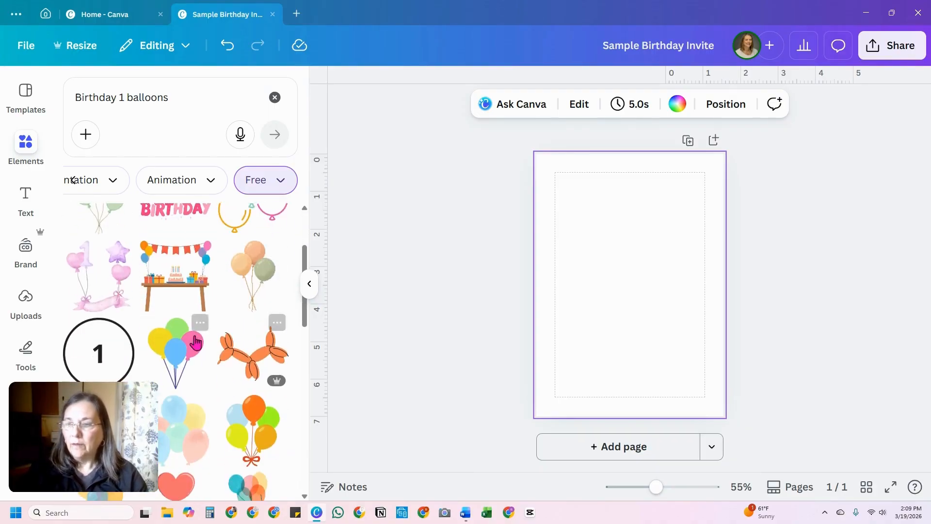
Step: Add the pink Happy Birthday graphic to the page and move it up to about 2 in below the page's top edge
scroll(214, 342, up, 2)
click(177, 260)
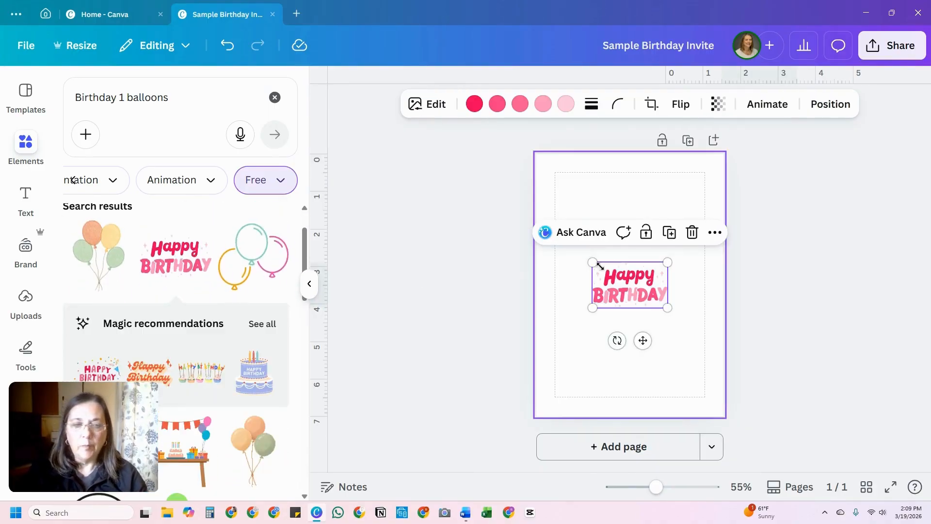
drag(631, 280, 631, 249)
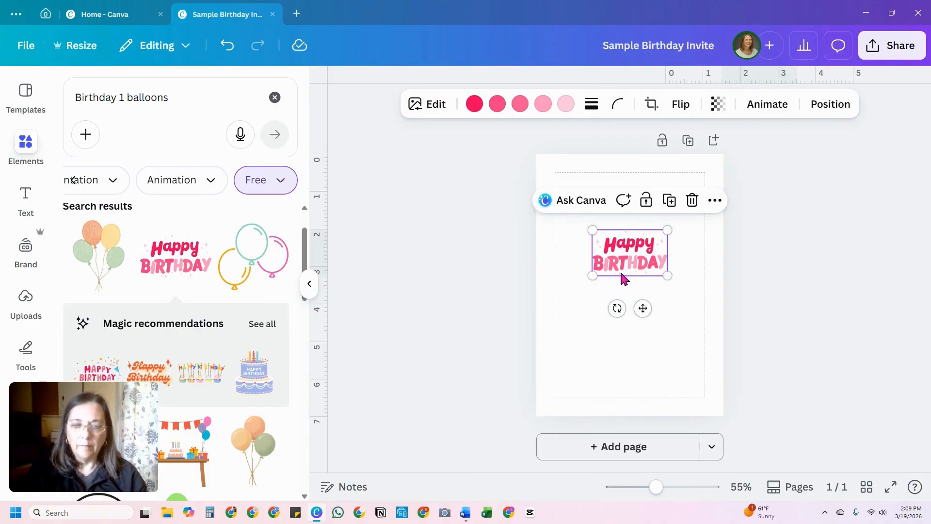
Step: Add the yellow, green, pink and blue balloon bunch and shrink it to about 1.9 in wide at the page's lower left
scroll(165, 320, down, 5)
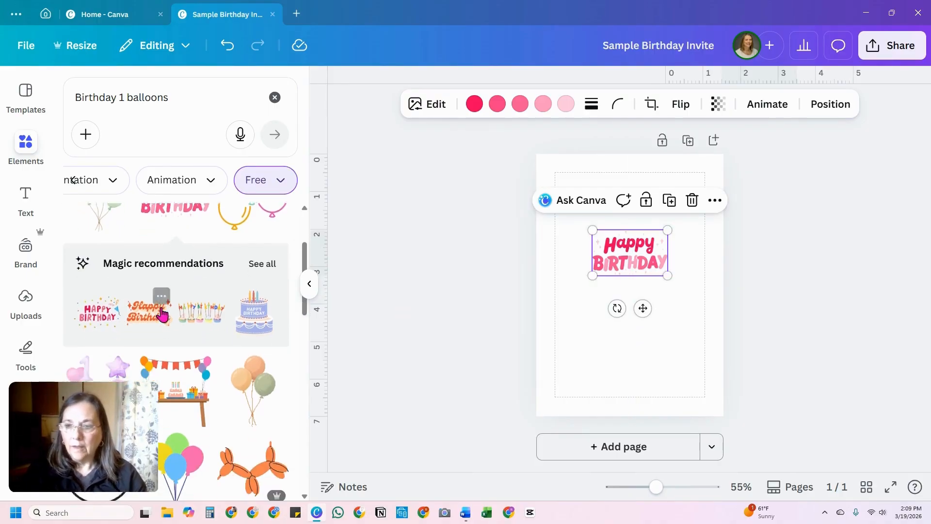
scroll(201, 334, down, 1)
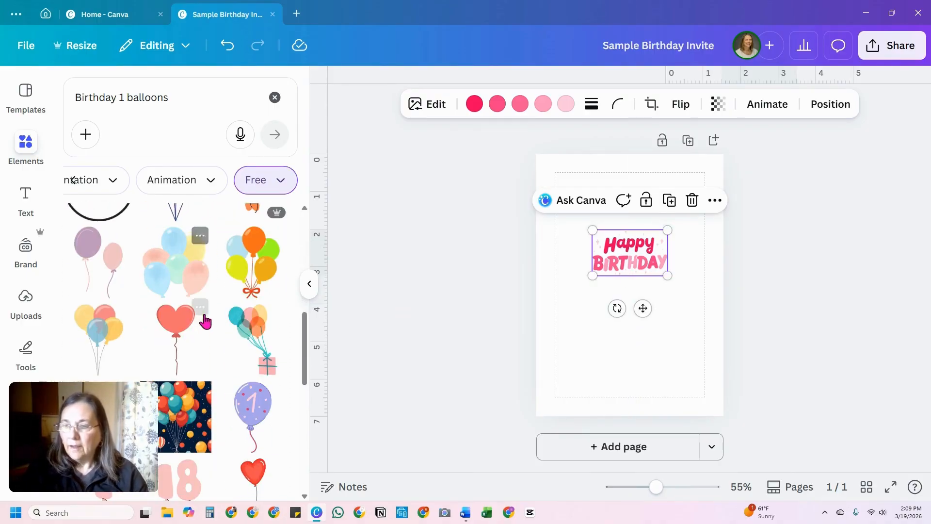
scroll(215, 327, up, 3)
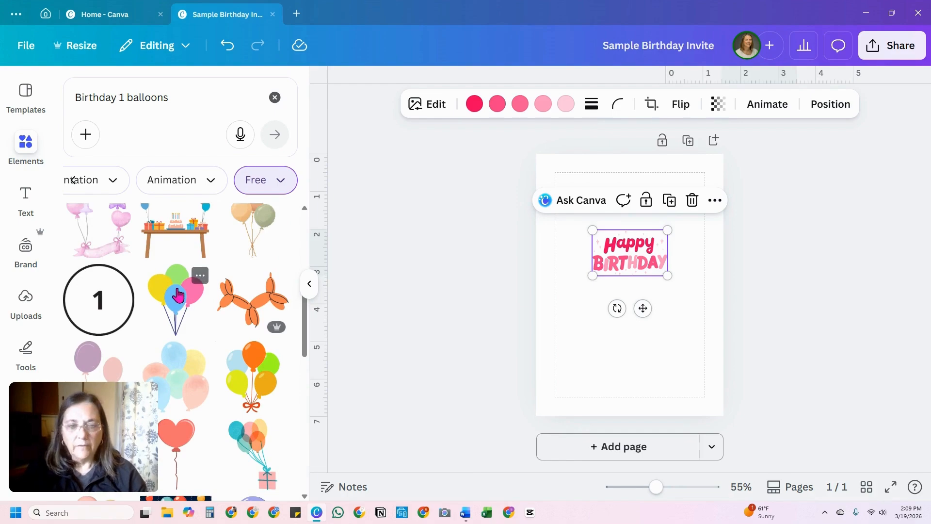
click(181, 309)
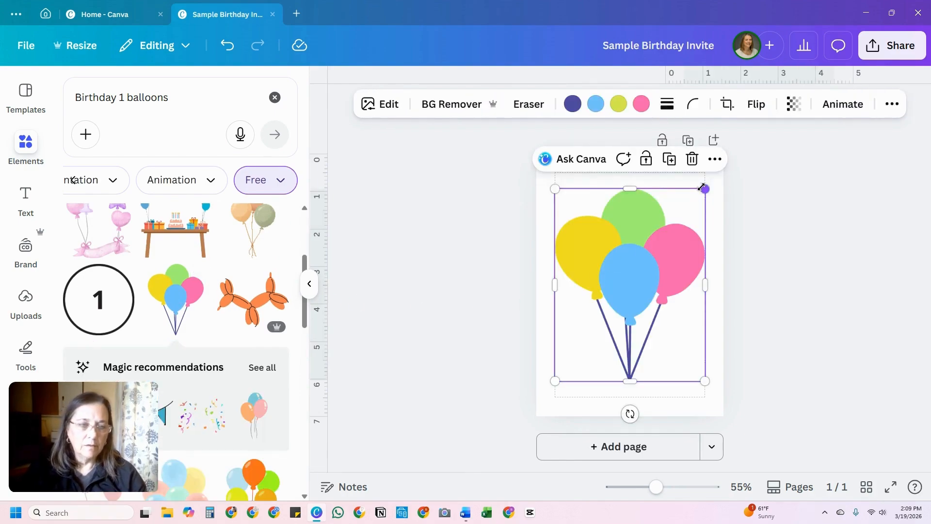
drag(704, 188, 647, 303)
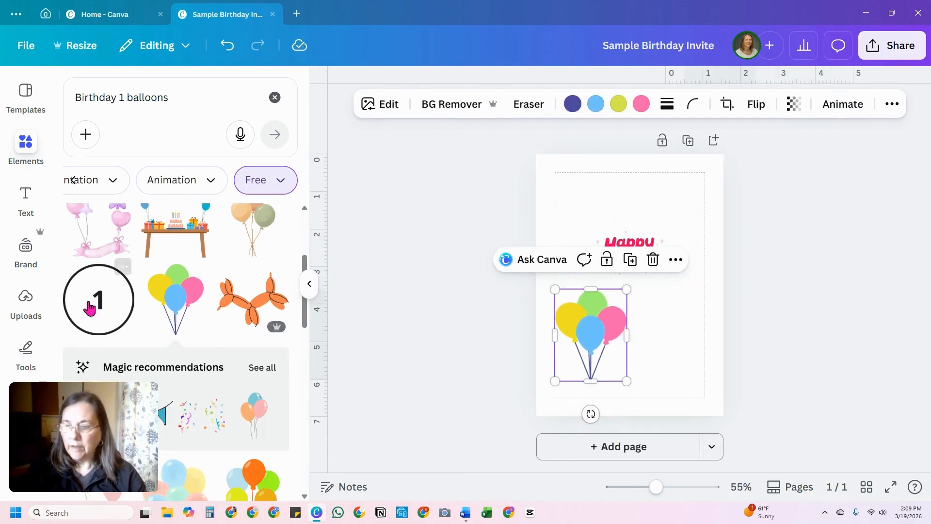
Step: From all the recommendations for the balloons, add the pink and purple cake with five candles and place it right of the balloons
scroll(145, 286, down, 2)
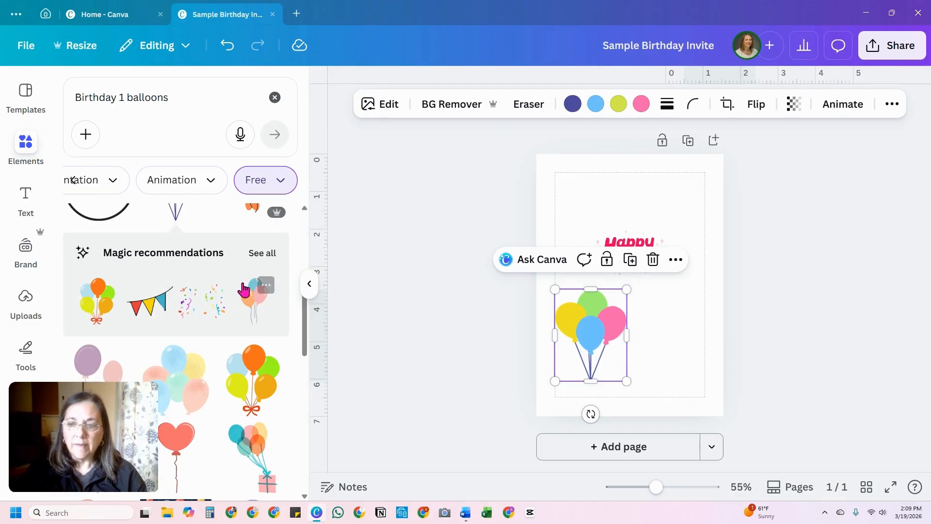
click(262, 253)
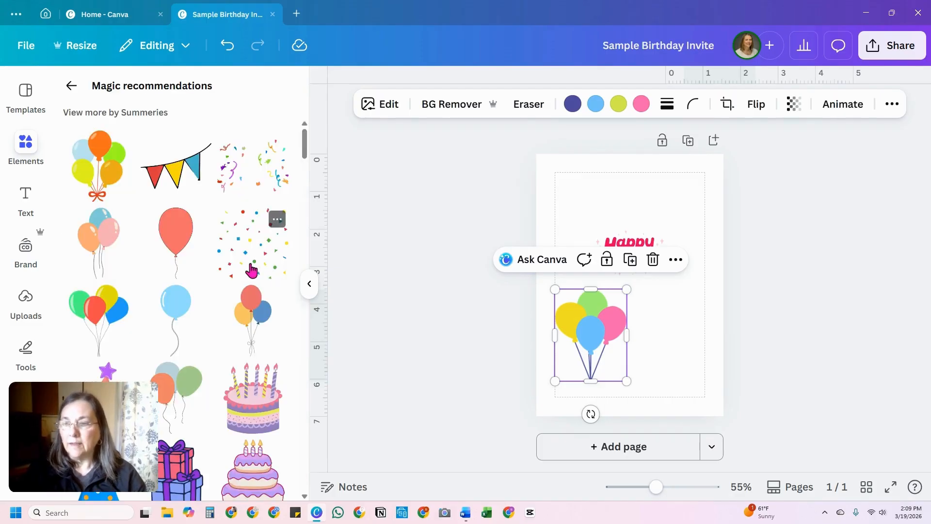
scroll(228, 249, down, 3)
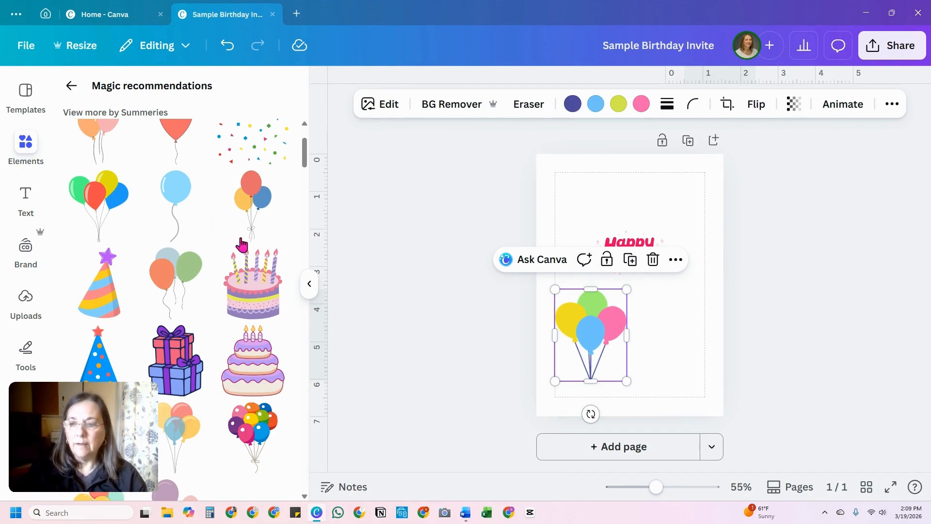
scroll(236, 279, down, 3)
scroll(225, 266, up, 2)
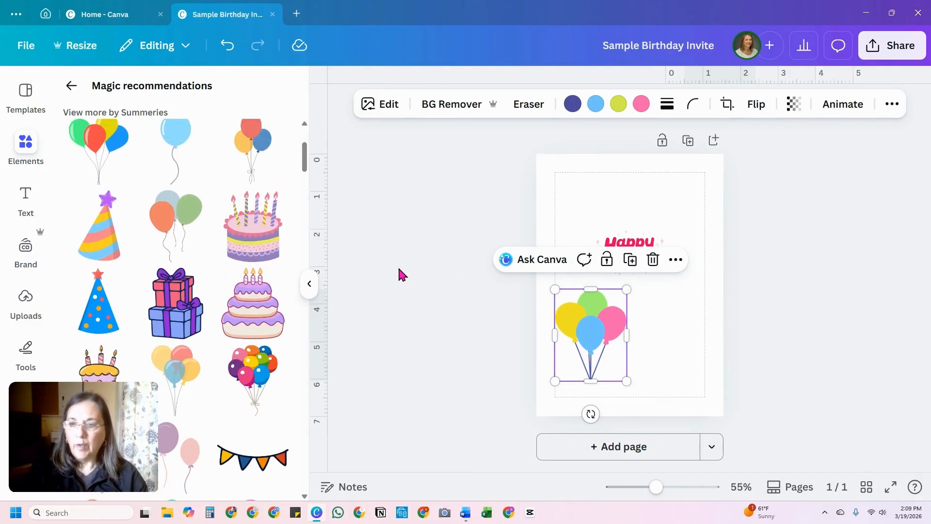
scroll(262, 248, down, 2)
scroll(253, 238, up, 2)
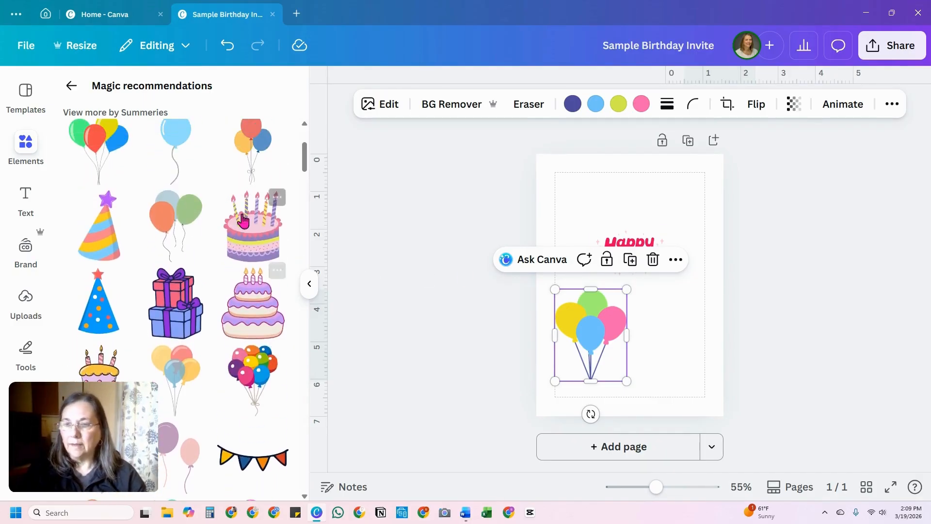
click(253, 238)
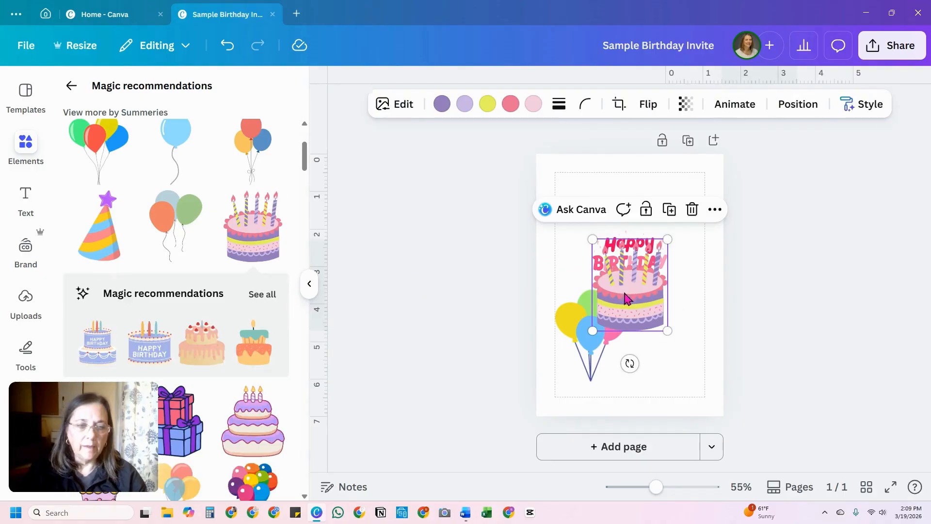
drag(628, 292, 666, 352)
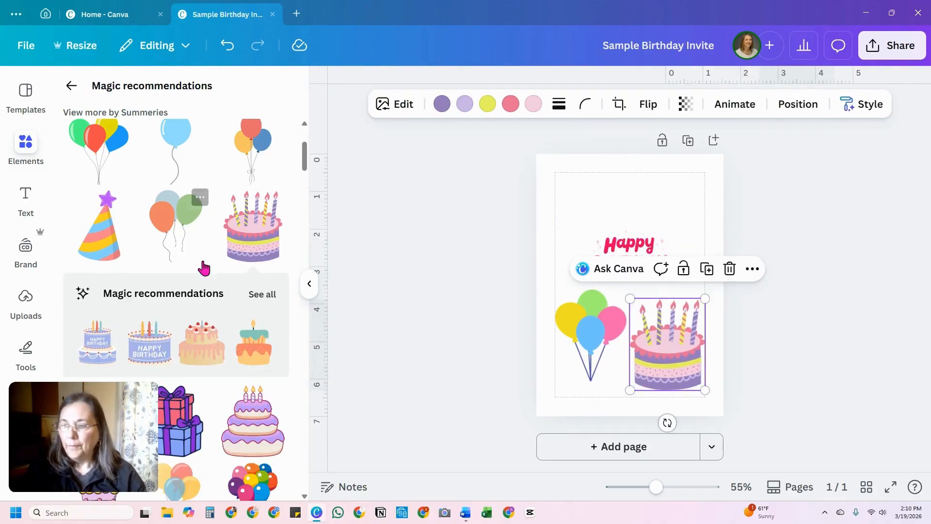
Step: Add the purple and pink bunting from the recommendations and place it above the Happy Birthday graphic
scroll(203, 265, down, 5)
scroll(202, 266, down, 3)
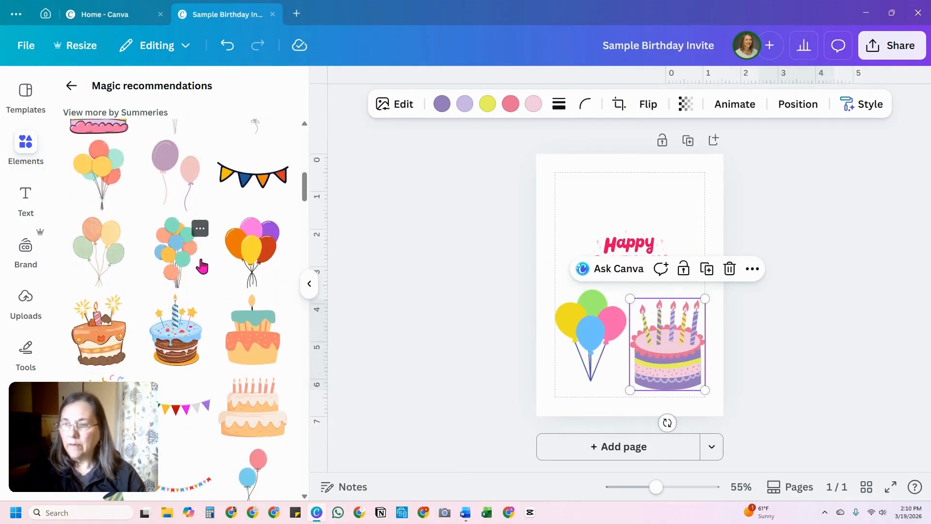
scroll(202, 265, down, 2)
scroll(202, 266, up, 2)
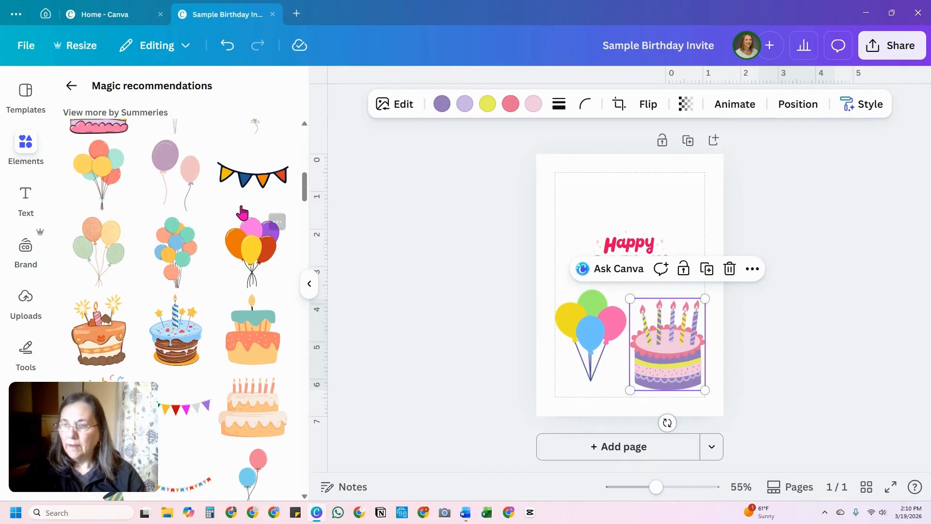
scroll(251, 291, down, 4)
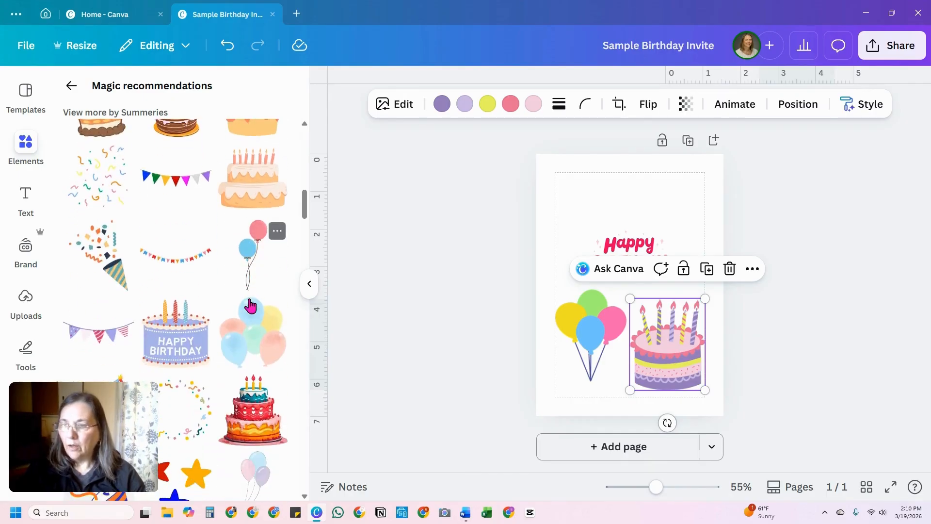
scroll(250, 250, down, 3)
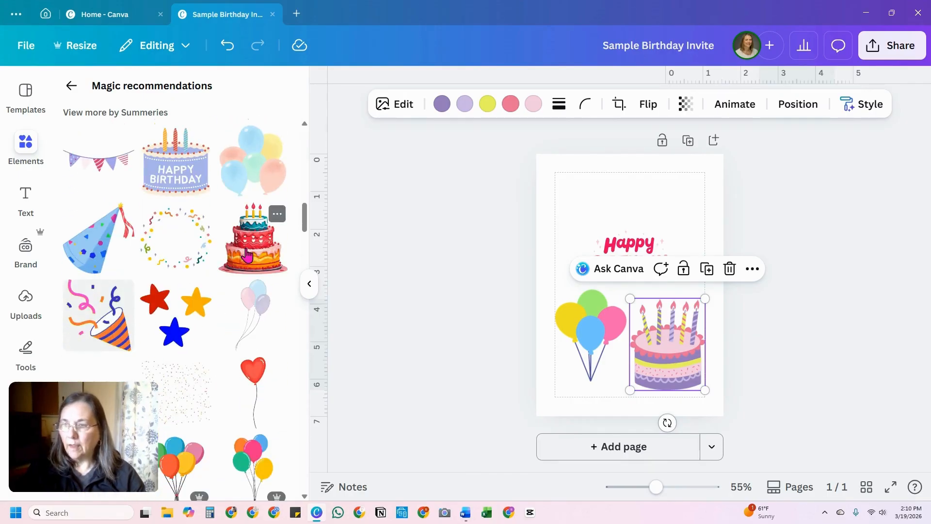
click(101, 166)
drag(621, 281, 621, 195)
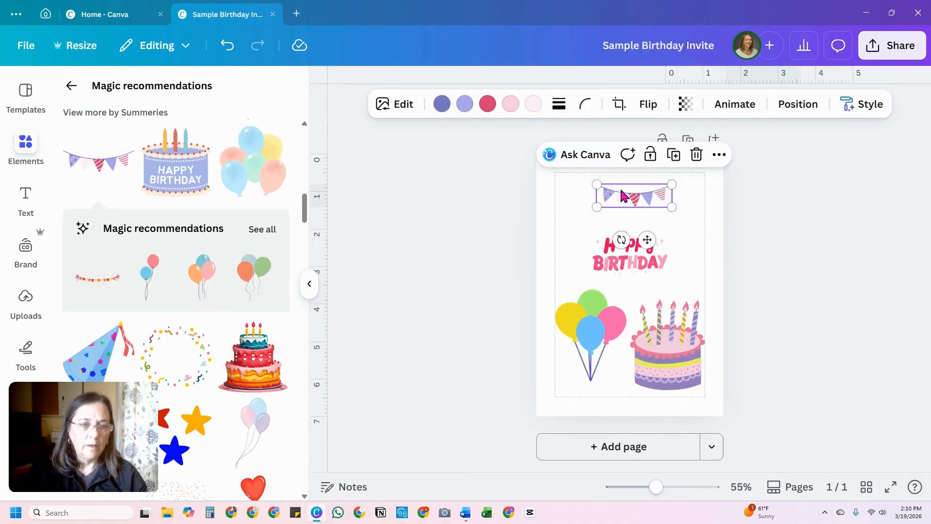
Step: Move the bunting to the page's top edge and enlarge it to about 6 in wide, overlapping both side edges
click(308, 289)
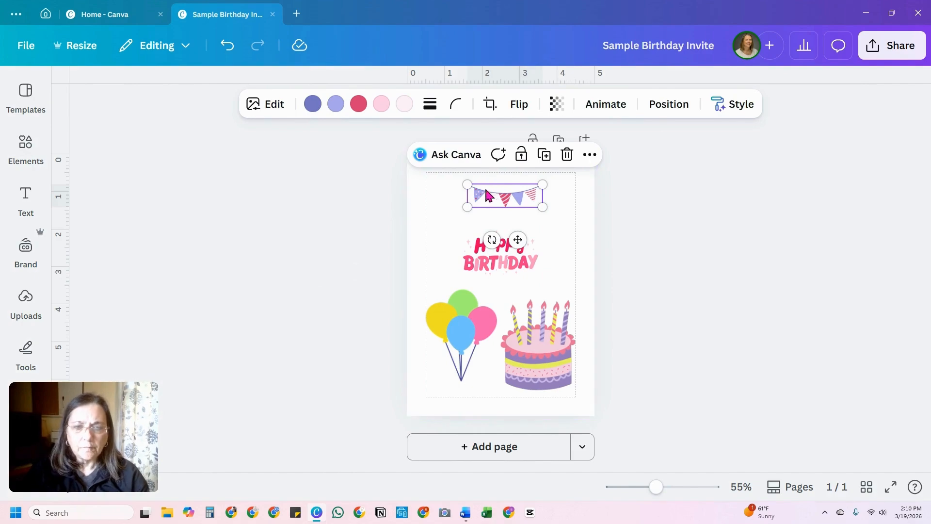
drag(484, 186, 433, 161)
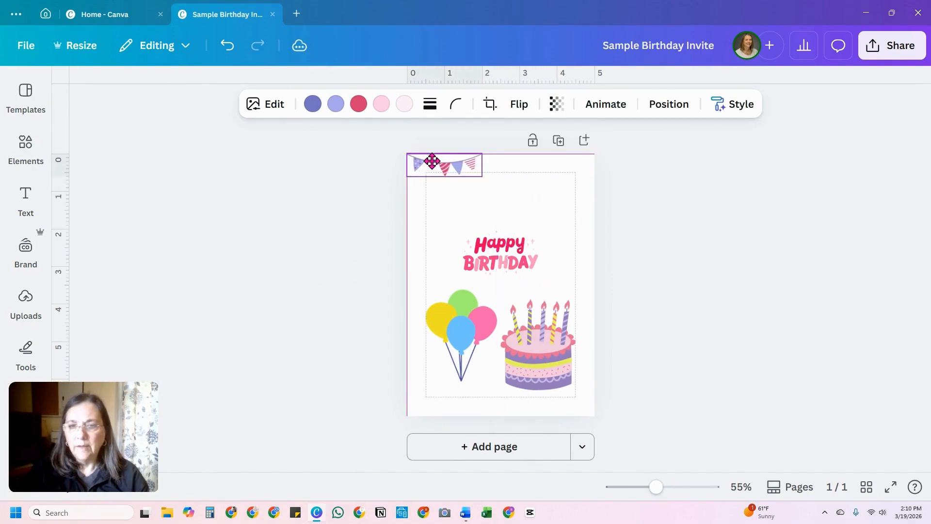
drag(482, 176, 594, 210)
drag(503, 178, 502, 174)
drag(406, 200, 386, 207)
drag(593, 207, 613, 212)
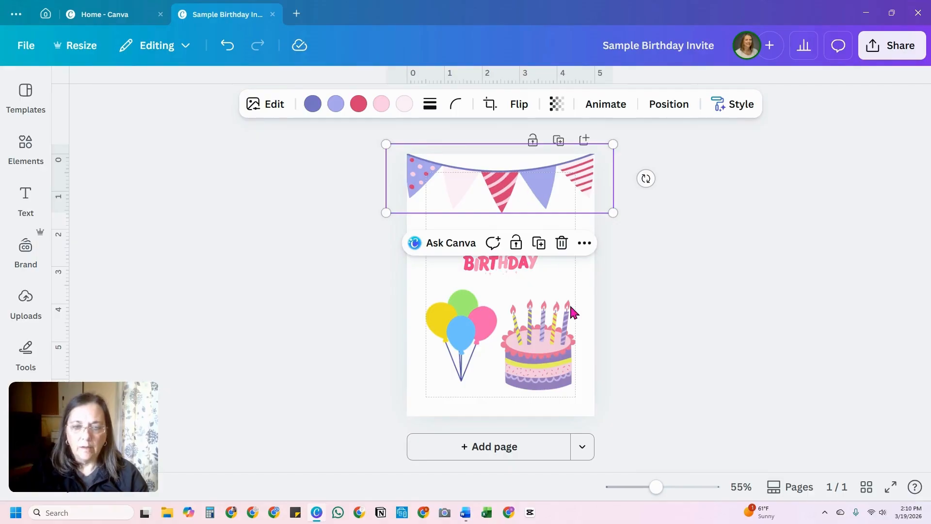
Step: Enlarge the Happy Birthday graphic to about 2.4 in wide and center it horizontally on the page
click(578, 290)
click(505, 262)
drag(464, 274, 447, 284)
drag(504, 262, 514, 262)
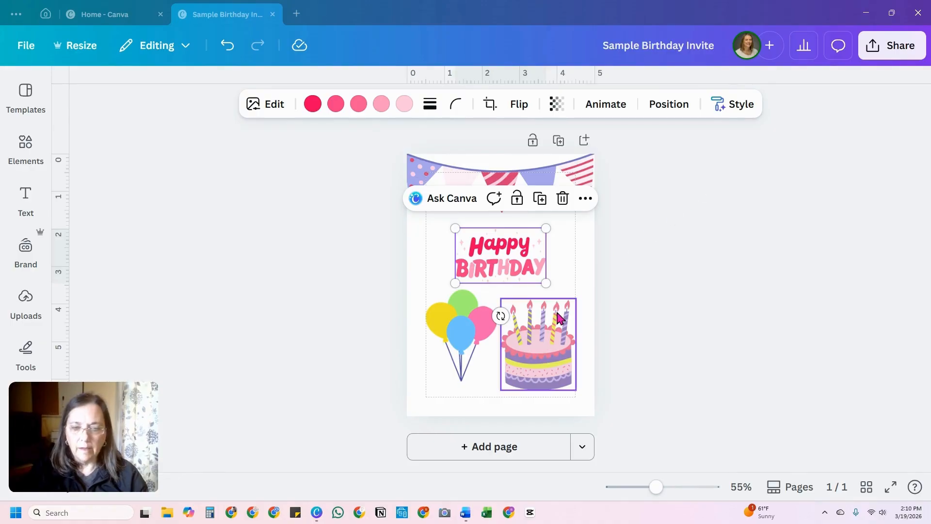
Step: Shrink the cake and the balloon bunch to about 1.1 in wide each
click(519, 363)
drag(500, 391, 535, 348)
click(475, 373)
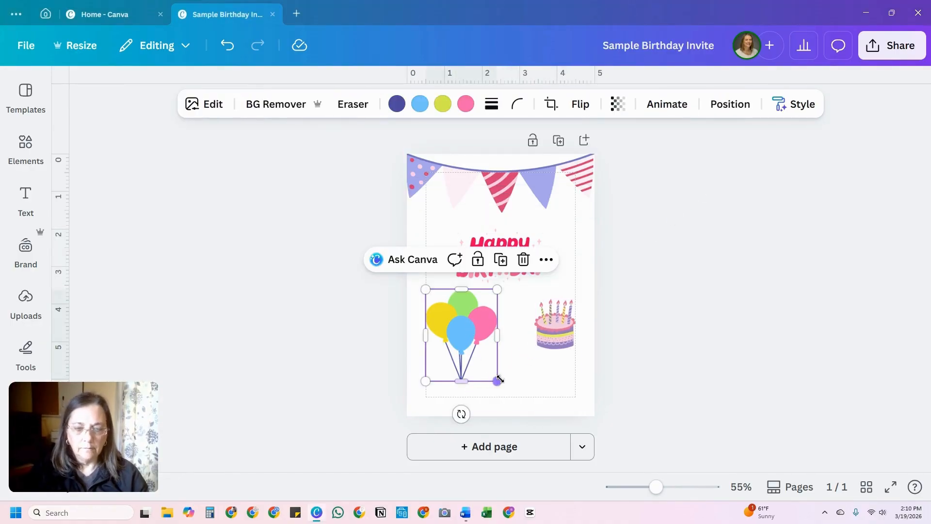
drag(500, 379, 467, 343)
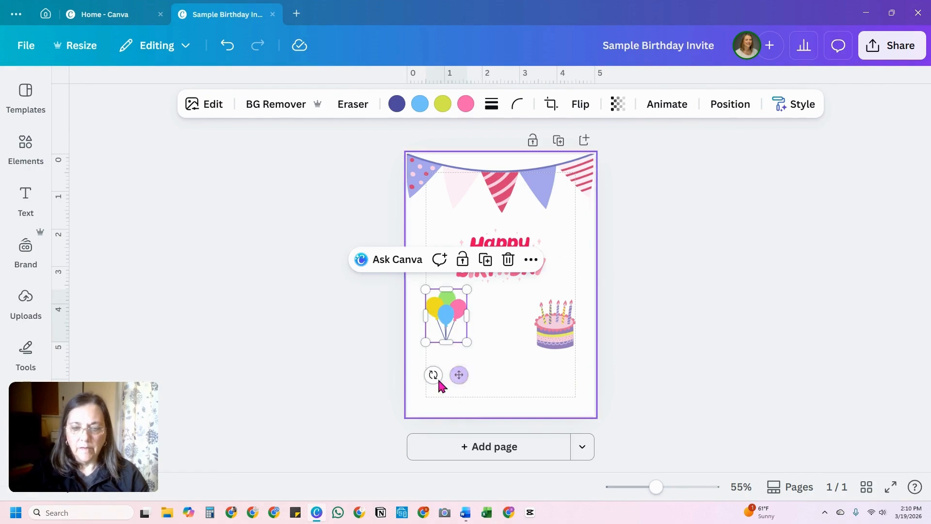
Step: Tilt the balloons about 15° counter-clockwise at the page's left edge, and center the cake below the Happy Birthday graphic
drag(435, 377, 455, 379)
drag(448, 297, 435, 273)
drag(548, 342, 523, 343)
drag(495, 307, 491, 305)
click(554, 324)
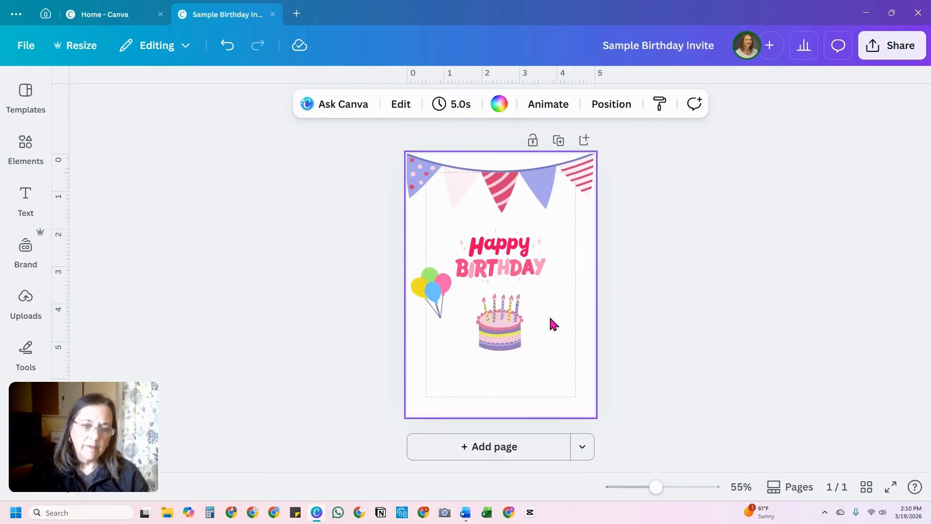
Step: Duplicate the tilted balloon bunch and place the copy right of the cake
click(434, 294)
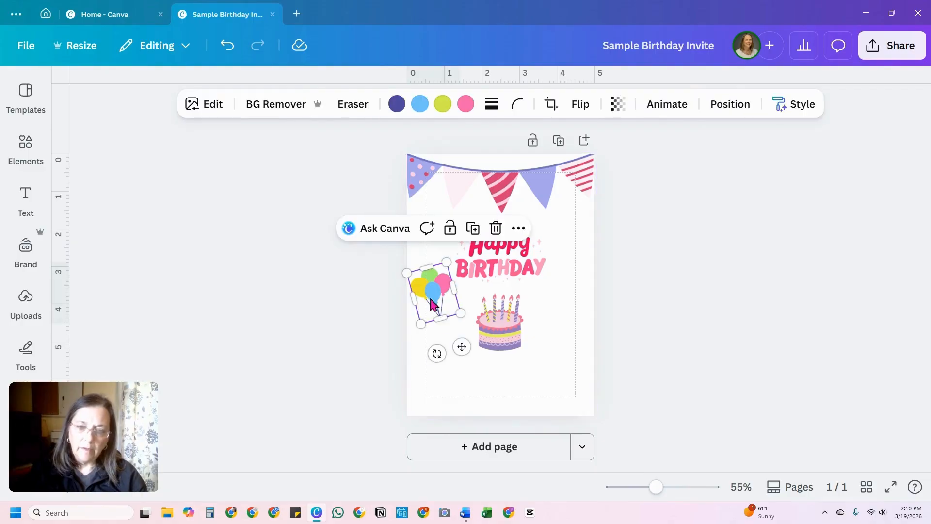
click(478, 234)
drag(448, 308, 562, 315)
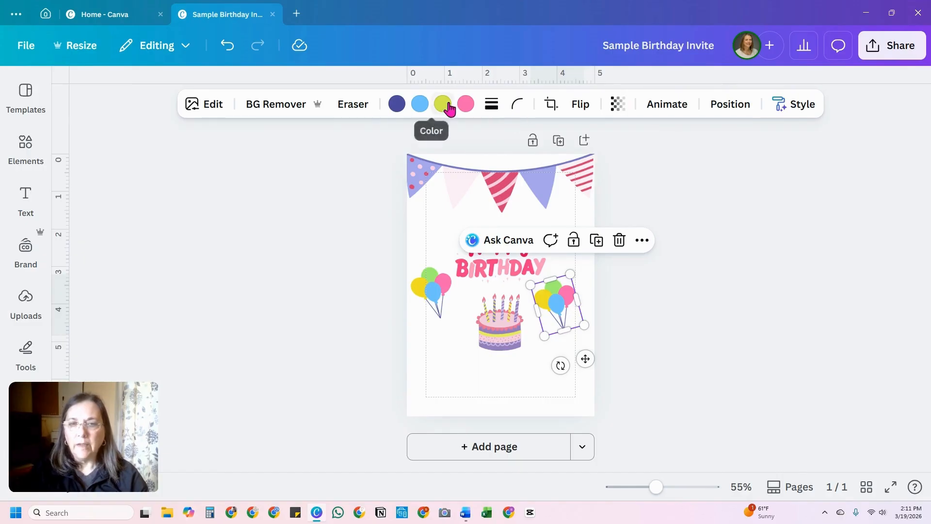
Step: Move the left balloon bunch slightly down and inward, level with the bunch right of the cake
click(420, 172)
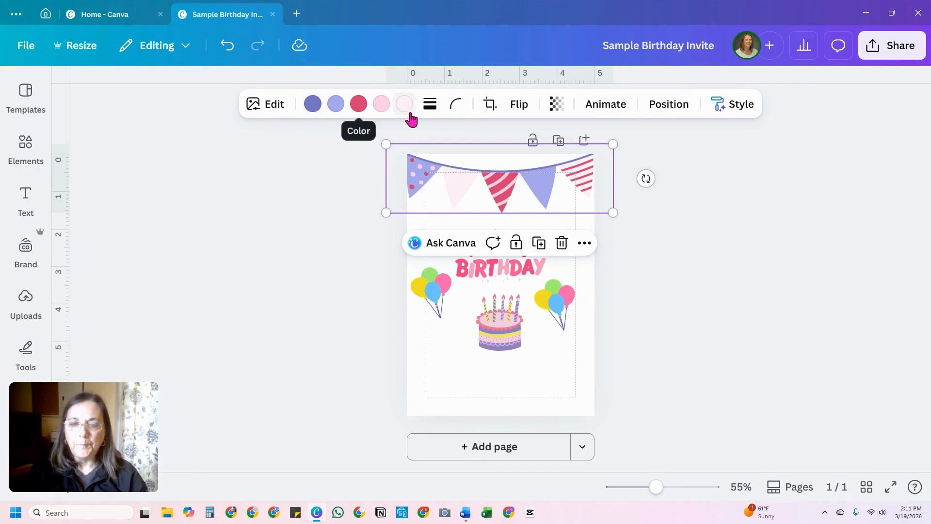
click(440, 290)
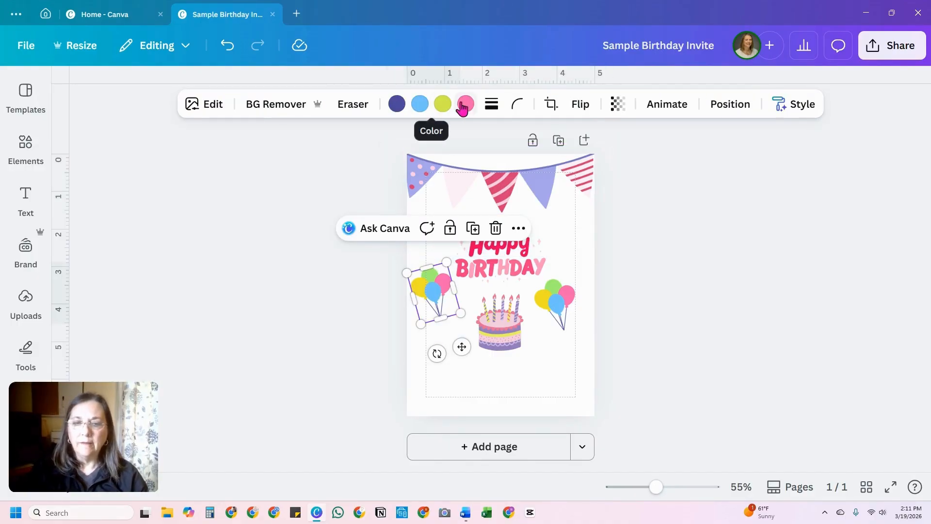
click(562, 303)
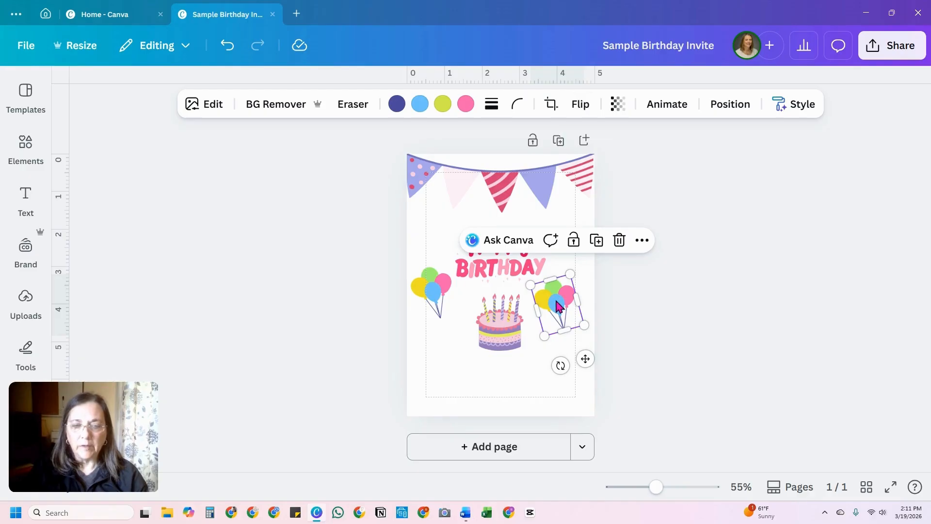
drag(444, 285, 453, 293)
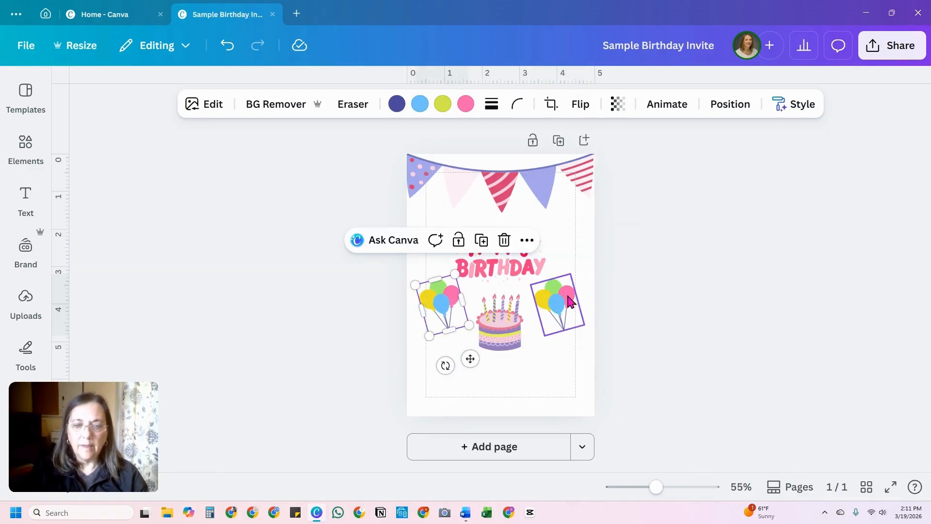
Step: Try a horizontal flip on the left balloon bunch and reverse it
click(581, 103)
click(591, 149)
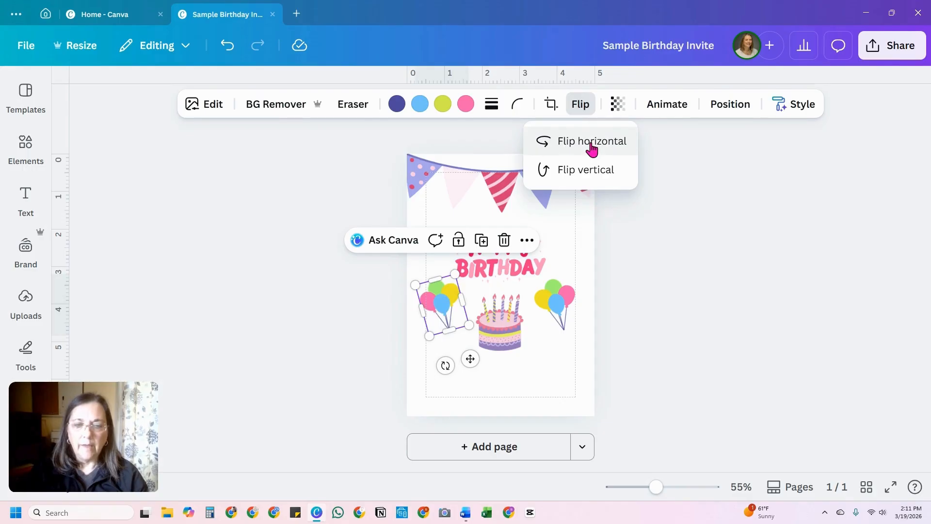
click(591, 144)
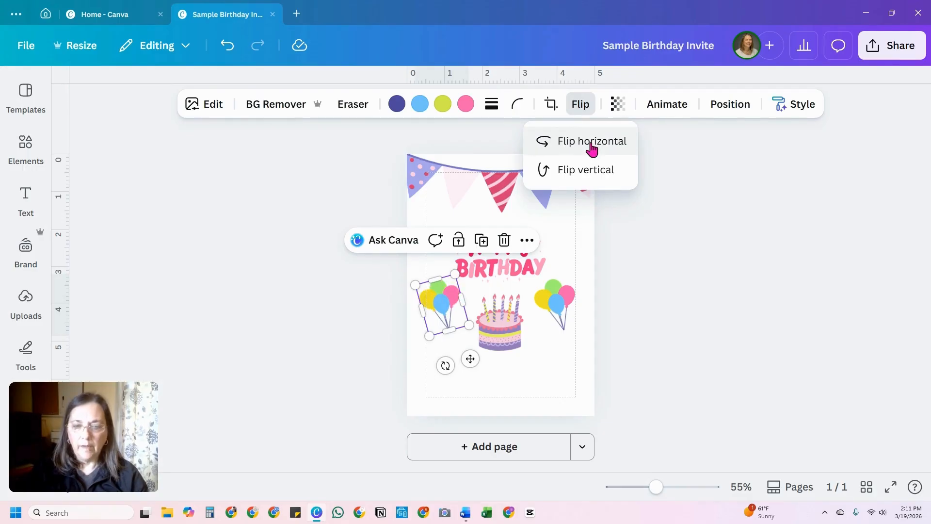
Step: Flip the right balloon bunch horizontally and rotate it clockwise to mirror the left bunch's tilt
click(559, 306)
click(582, 105)
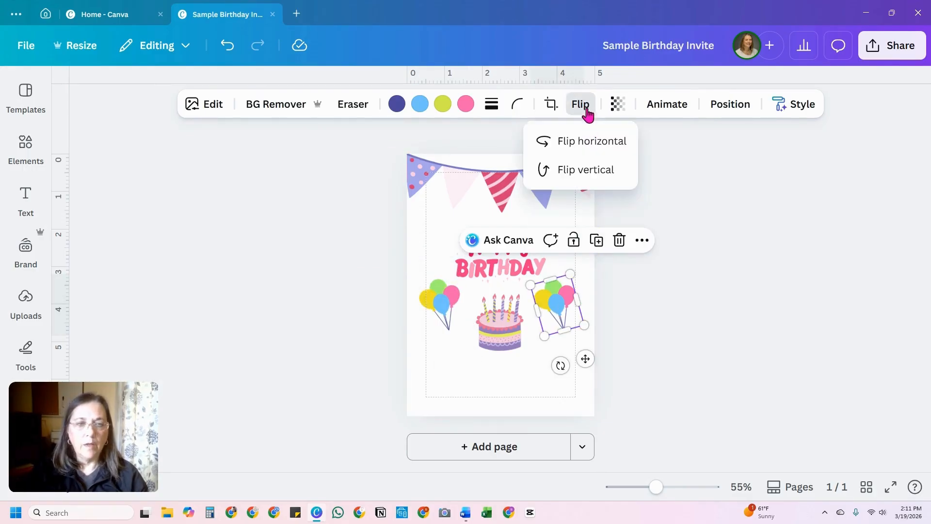
click(601, 145)
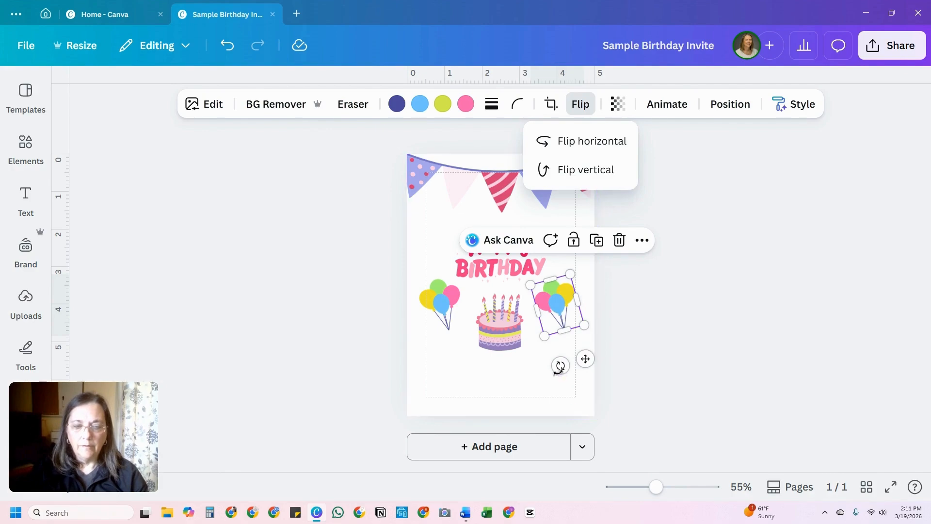
drag(560, 365, 531, 372)
Step: Move both balloon bunches slightly down and right so they flank the cake evenly
drag(564, 302, 567, 311)
drag(443, 310, 450, 318)
click(506, 332)
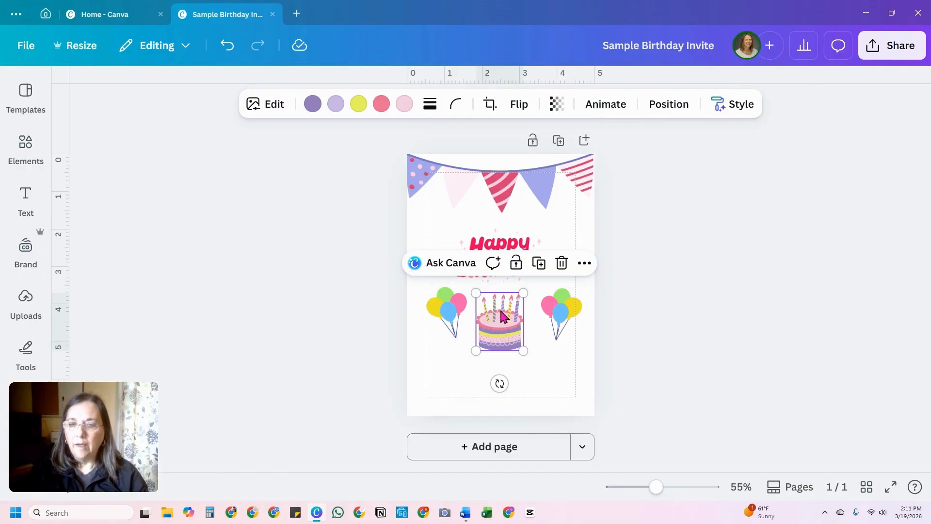
Step: Add a text box with placeholder text and place it centered just below the cake
click(565, 405)
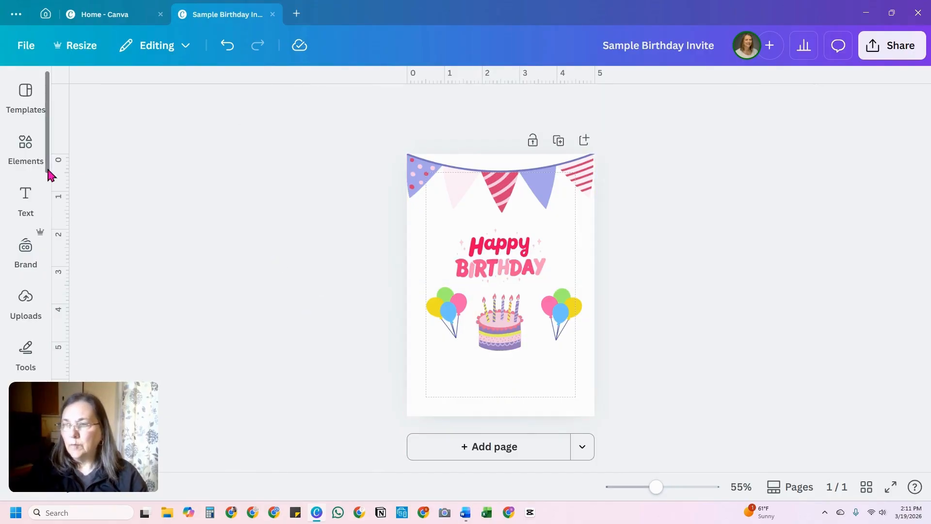
mouse_move(25, 198)
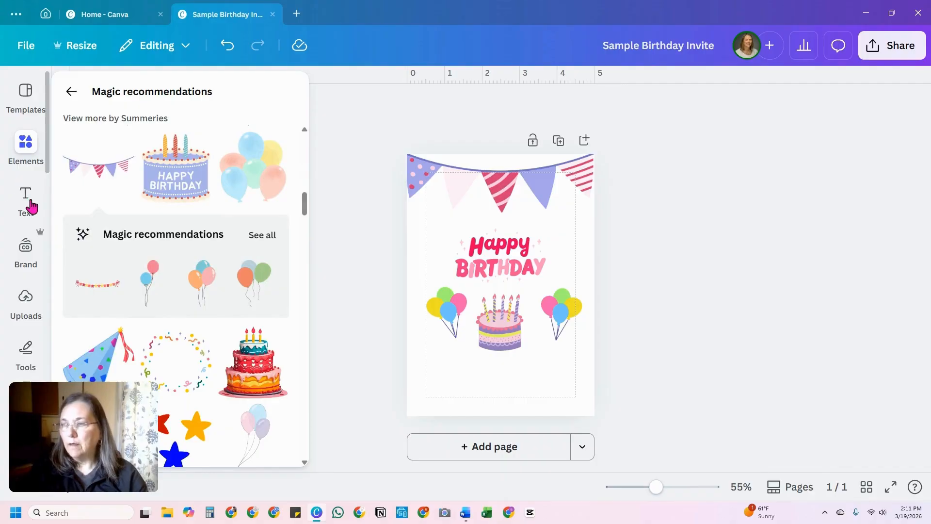
click(27, 198)
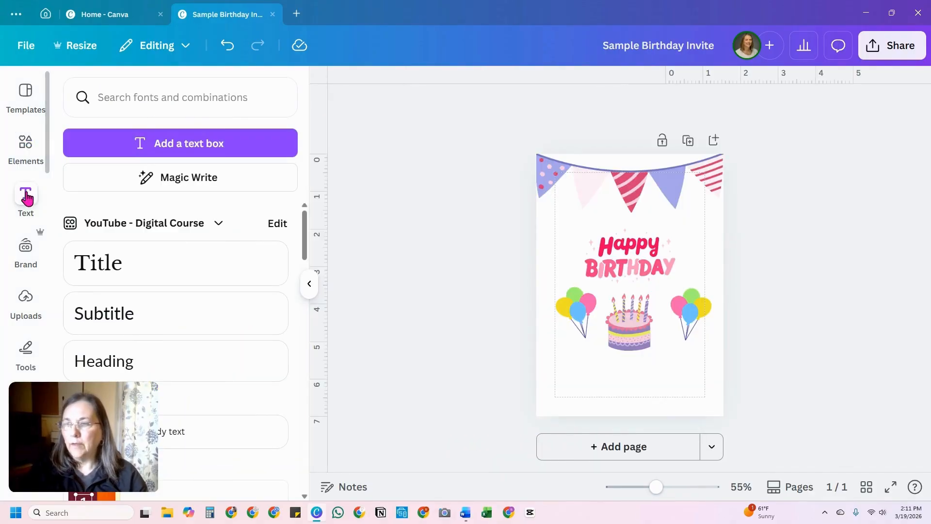
click(189, 151)
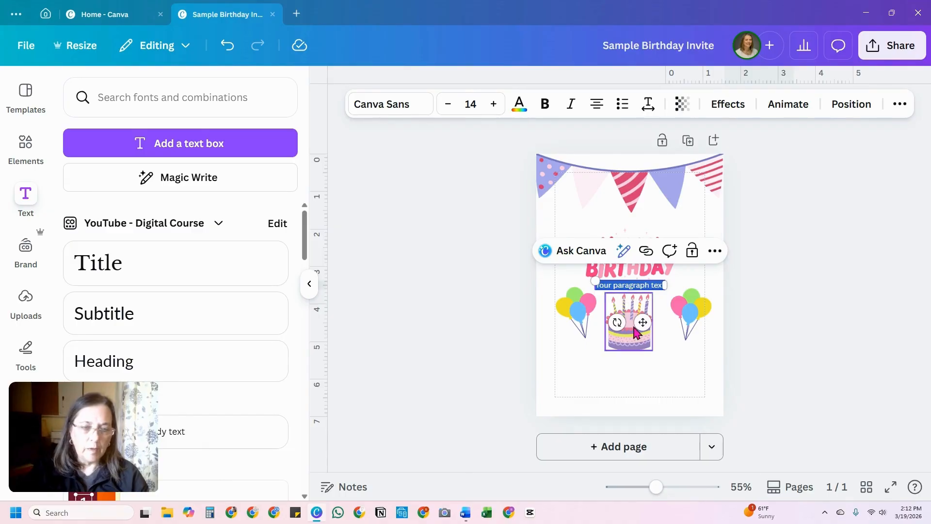
drag(623, 301, 640, 398)
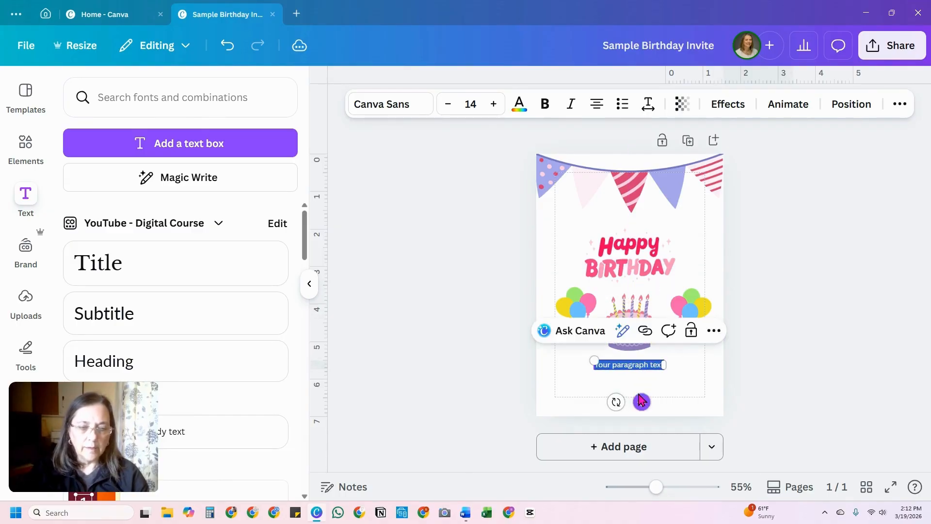
click(308, 283)
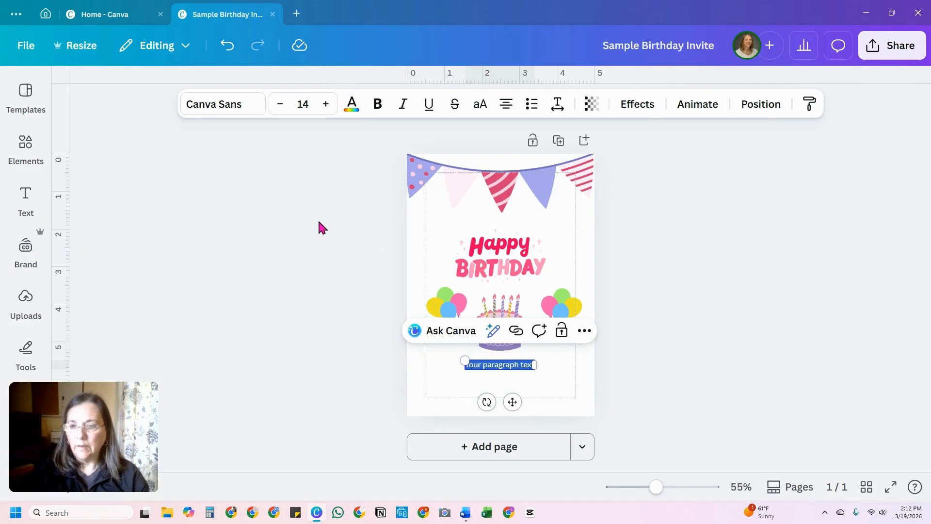
click(282, 237)
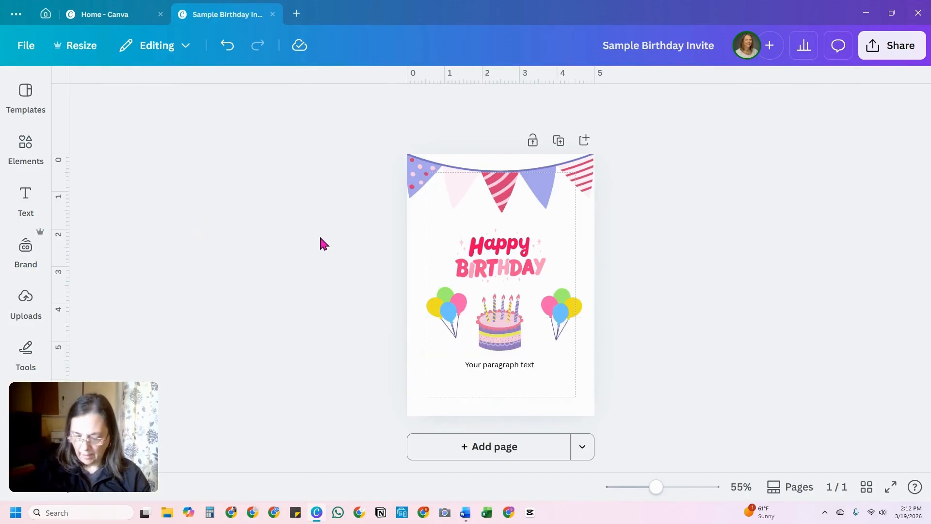
Step: Add a second text box, enlarge its text to size 18.2 and place it directly under the first placeholder
key(t)
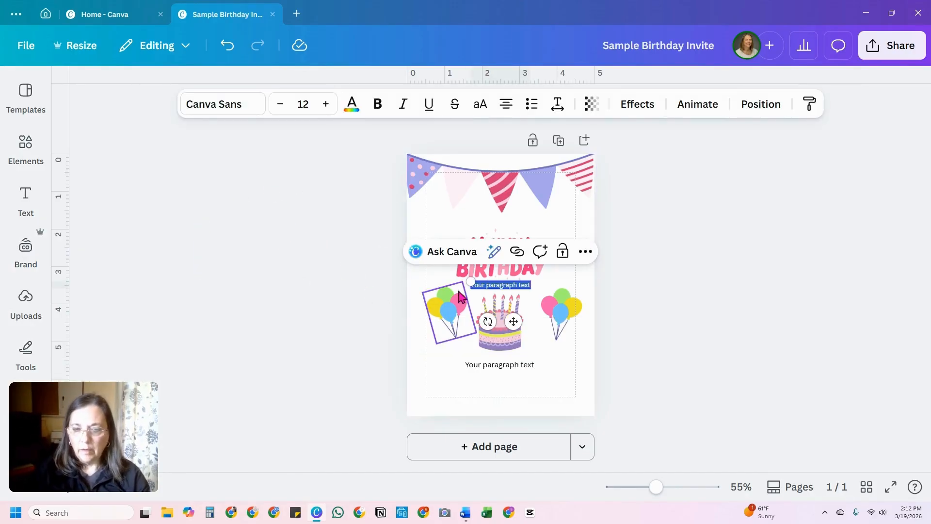
drag(470, 281, 440, 277)
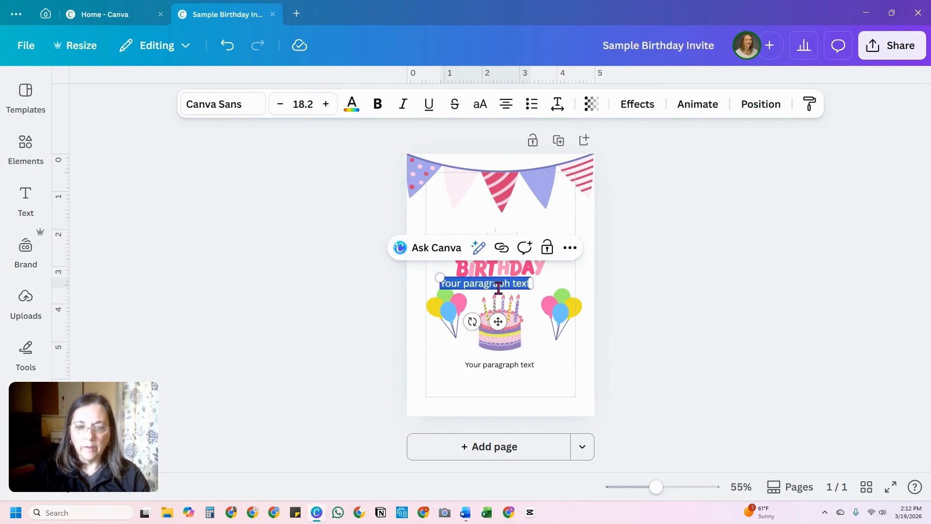
drag(498, 321, 515, 412)
Step: Replace the larger placeholder text with "JOIN US FOR" and move that line to the top edge of the Happy Birthday lettering
triple_click(497, 378)
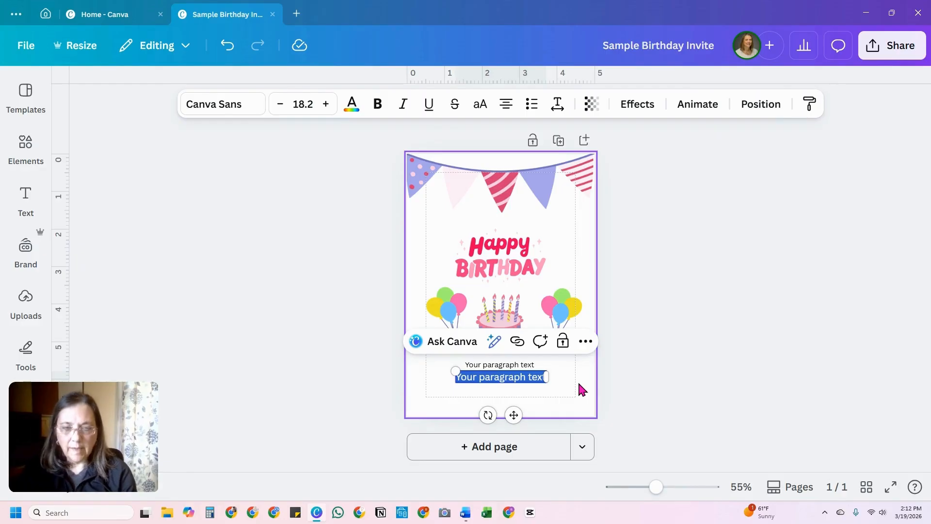
text(Juoin)
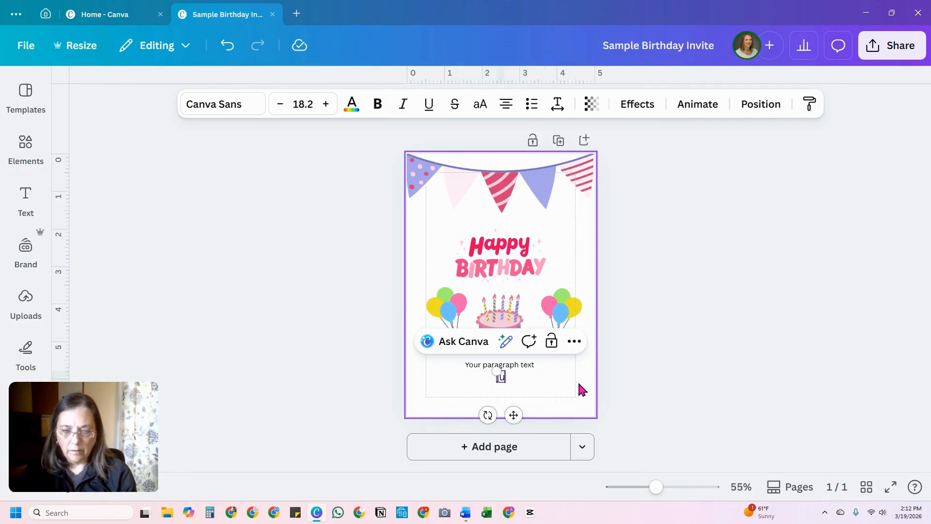
key(BackSpace)
key(BackSpace)
key(BackSpace)
key(BackSpace)
key(BackSpace)
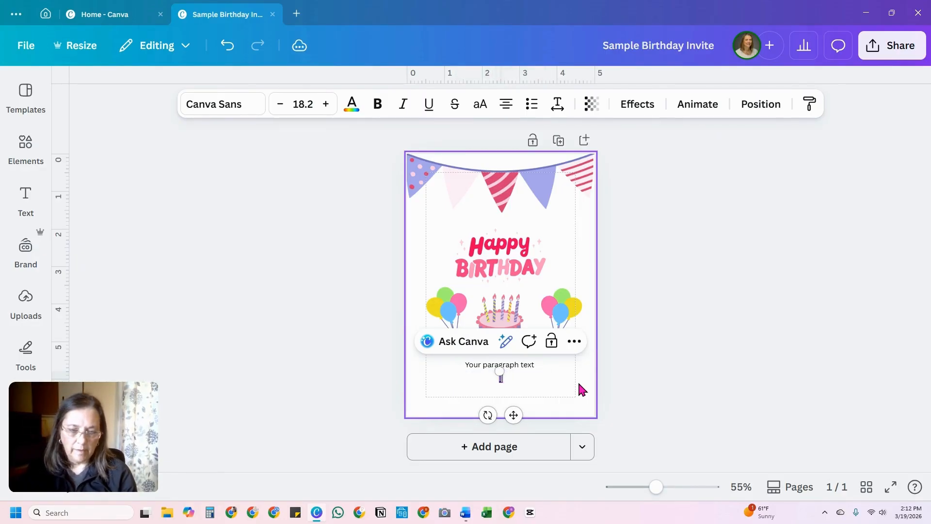
text(JOIN)
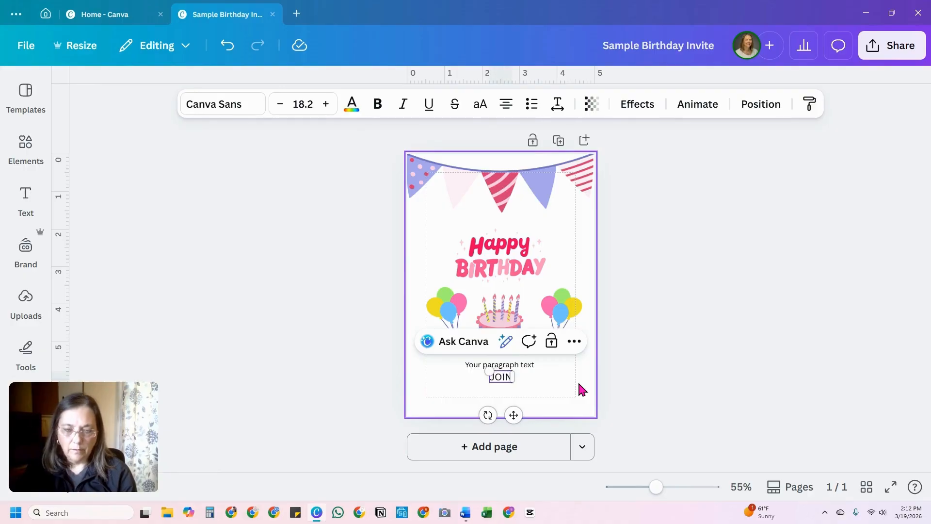
text( US FOR)
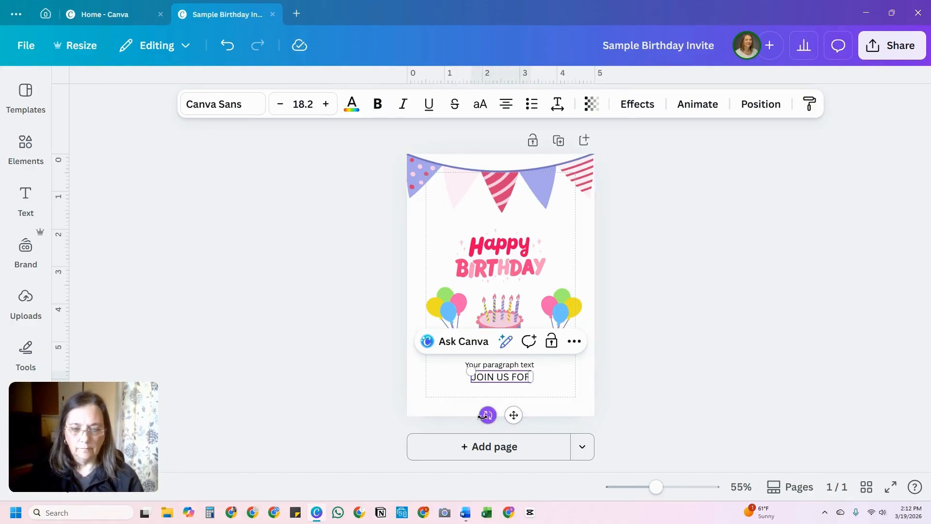
drag(514, 417, 518, 272)
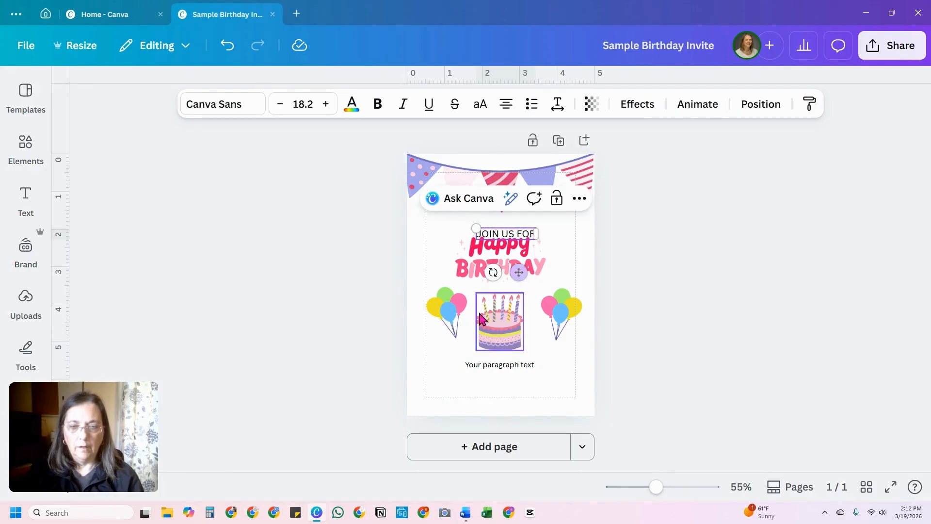
Step: Scale down the lettering, cake and balloons together and move them lower, shifting the remaining placeholder text down to the bottom margin
drag(424, 263, 592, 327)
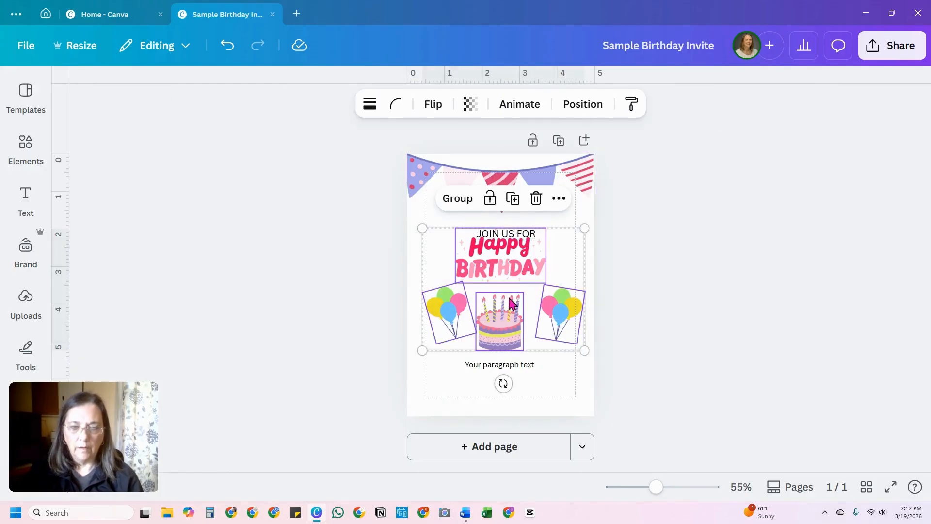
drag(585, 228, 562, 245)
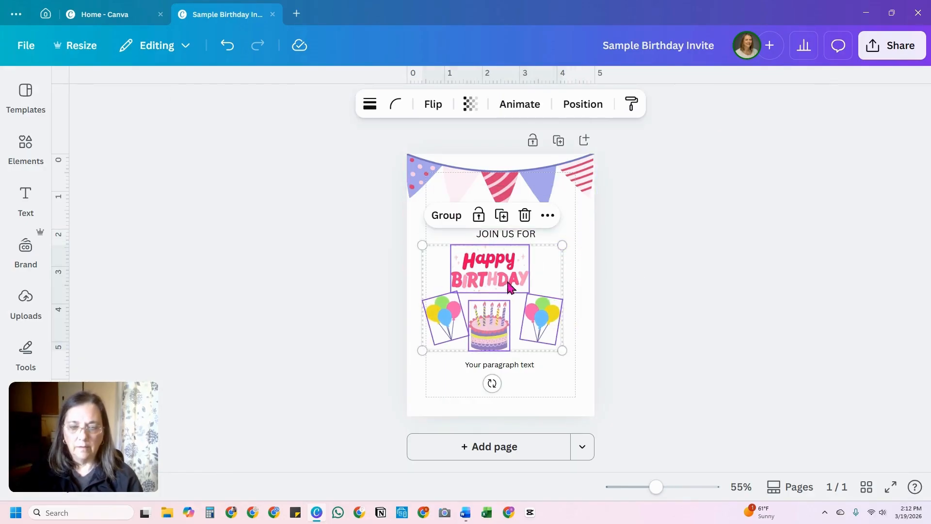
click(489, 367)
drag(489, 367, 492, 401)
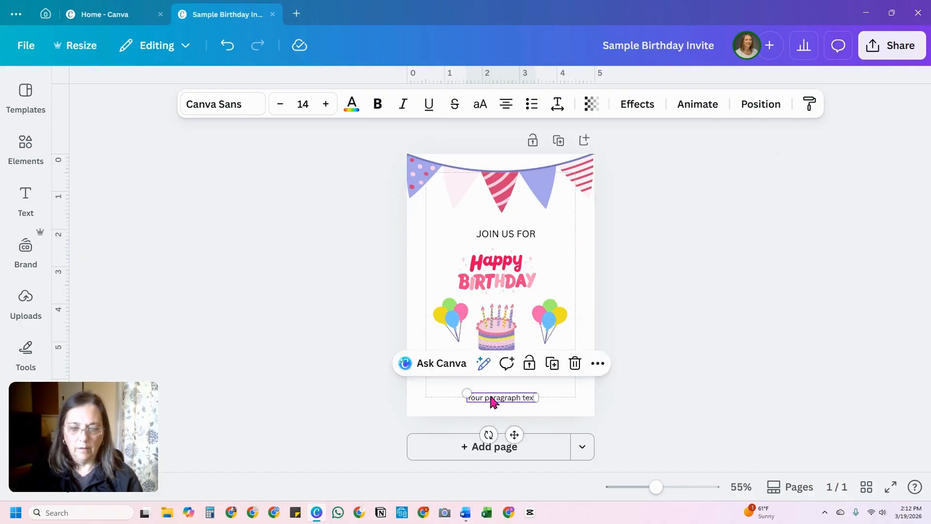
drag(419, 248, 572, 303)
drag(500, 297, 503, 315)
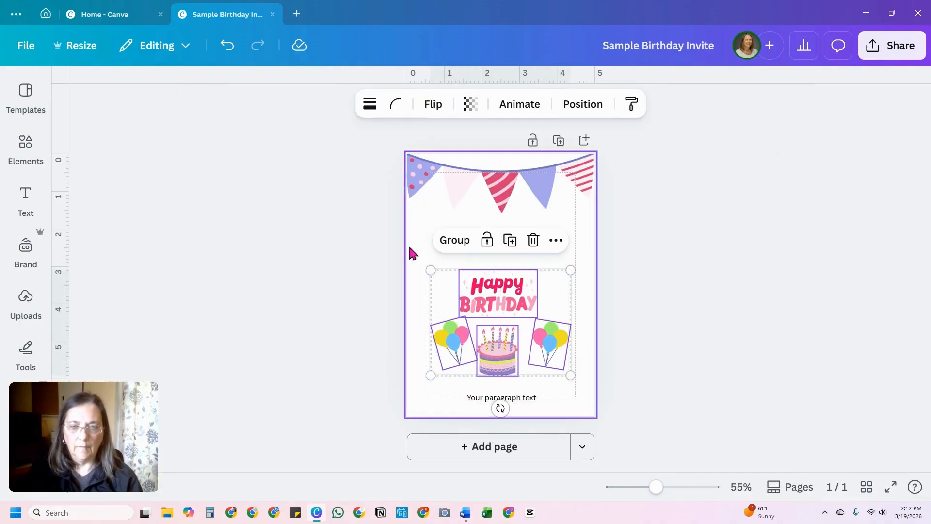
click(408, 243)
Step: Duplicate the "JOIN US FOR" line and place the copy between it and the Happy Birthday lettering
click(497, 236)
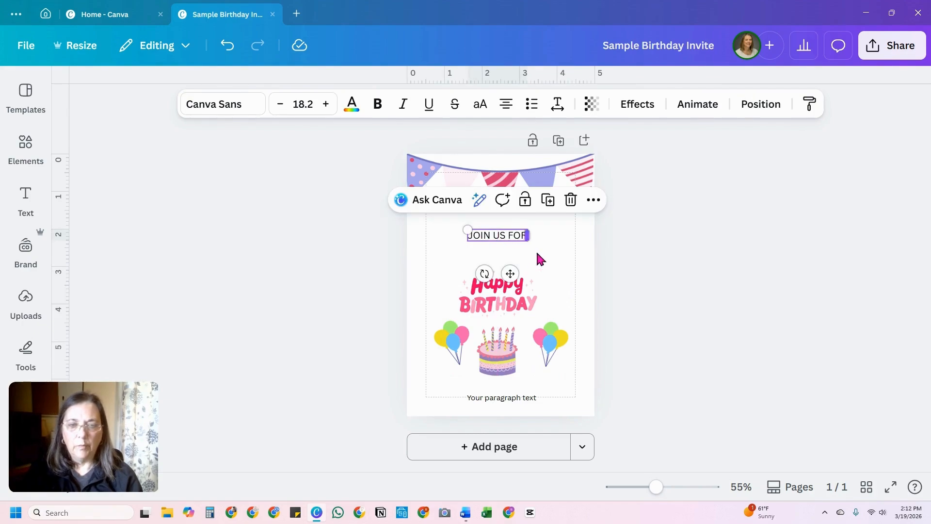
click(548, 200)
drag(503, 241, 502, 251)
Step: Replace the duplicated line's text with the birthday child's first name in possessive form
double_click(505, 253)
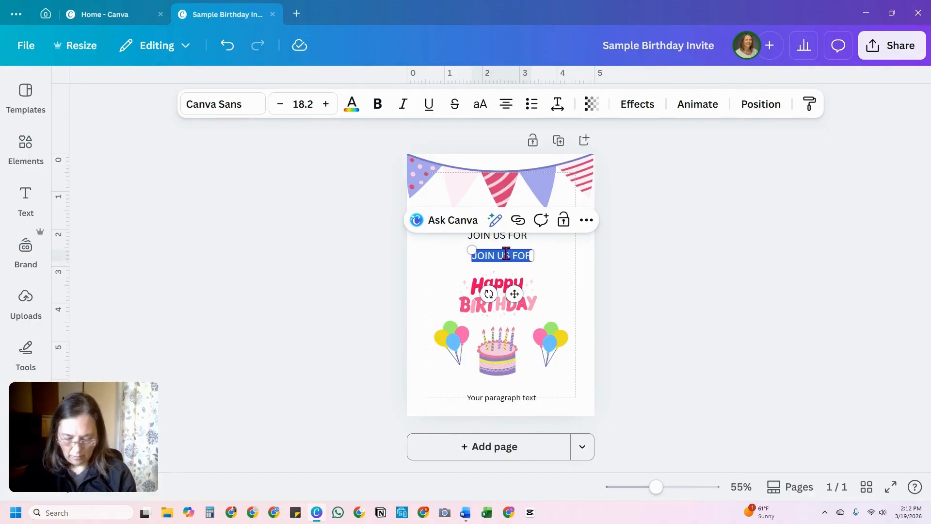
key(BackSpace)
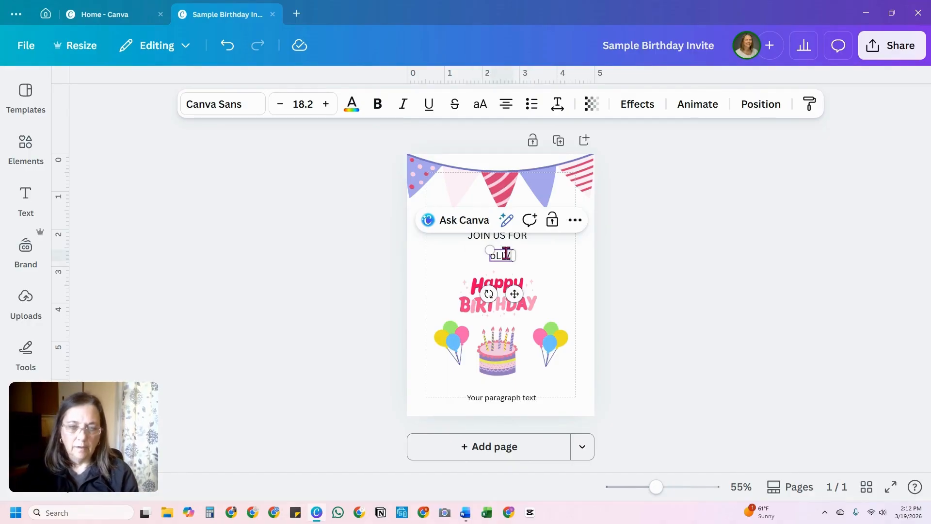
key(BackSpace)
key(BackSpace)
text(o)
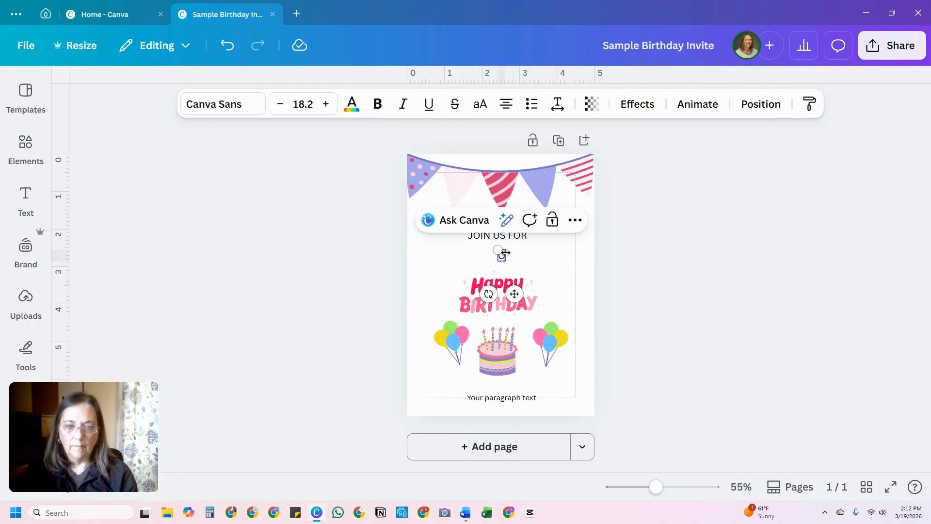
text(livia's)
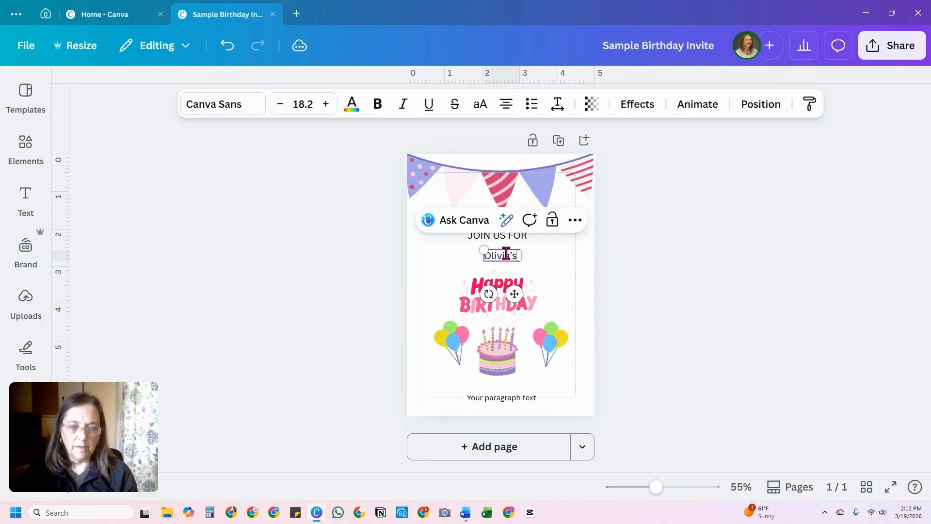
click(554, 262)
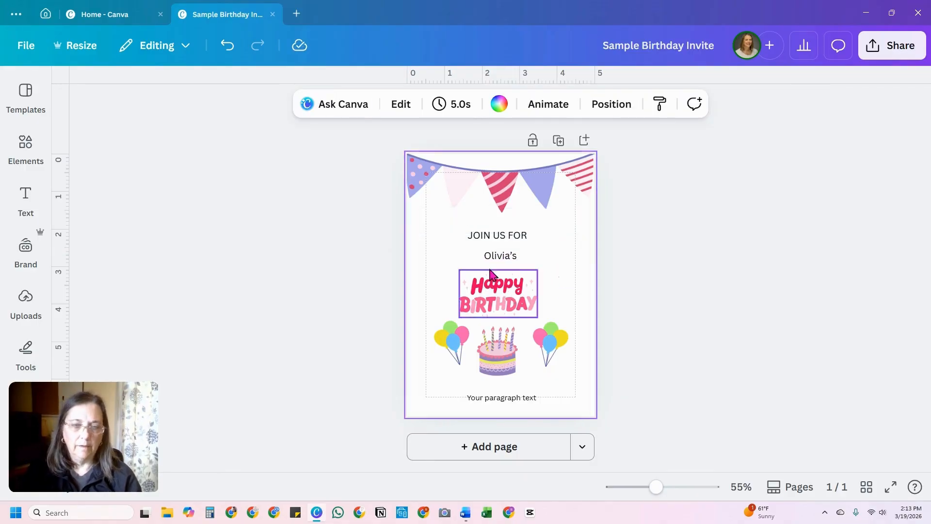
Step: Enlarge the name line to size 31.2 and the "JOIN US FOR" line to size 27.8
click(498, 257)
drag(481, 248, 437, 224)
click(473, 237)
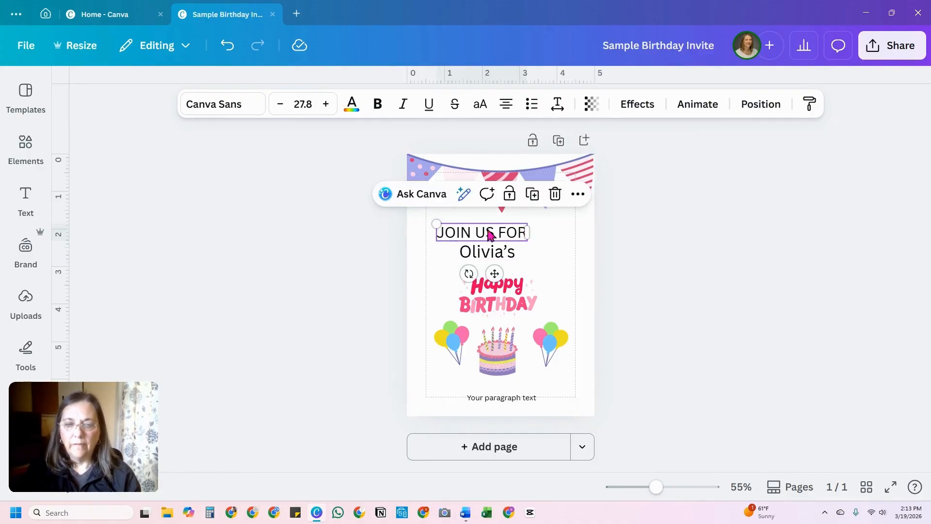
Step: Change the name line's font to Beth Ellen
click(209, 108)
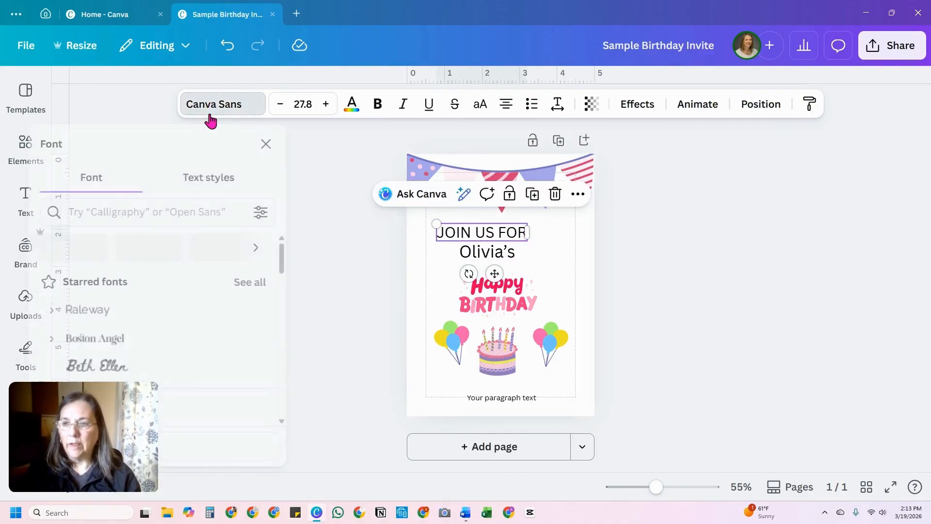
scroll(182, 309, down, 2)
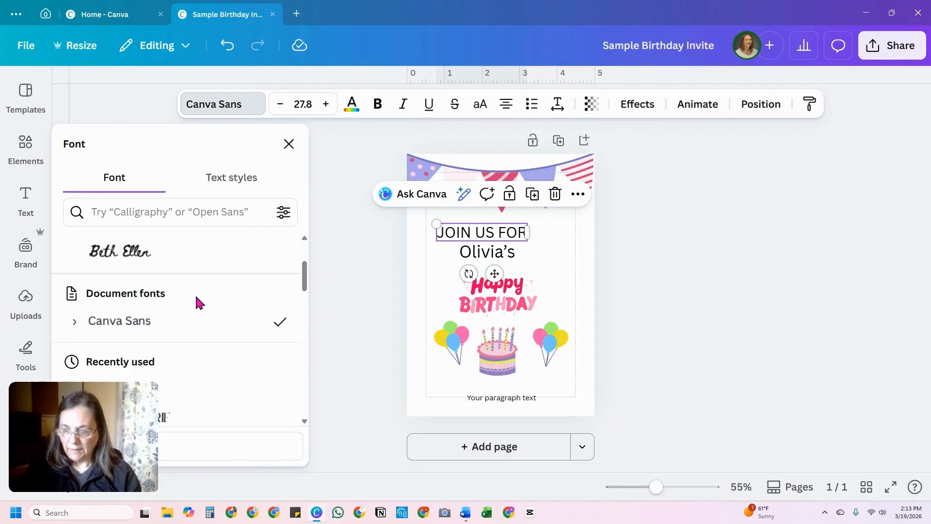
scroll(187, 270, down, 2)
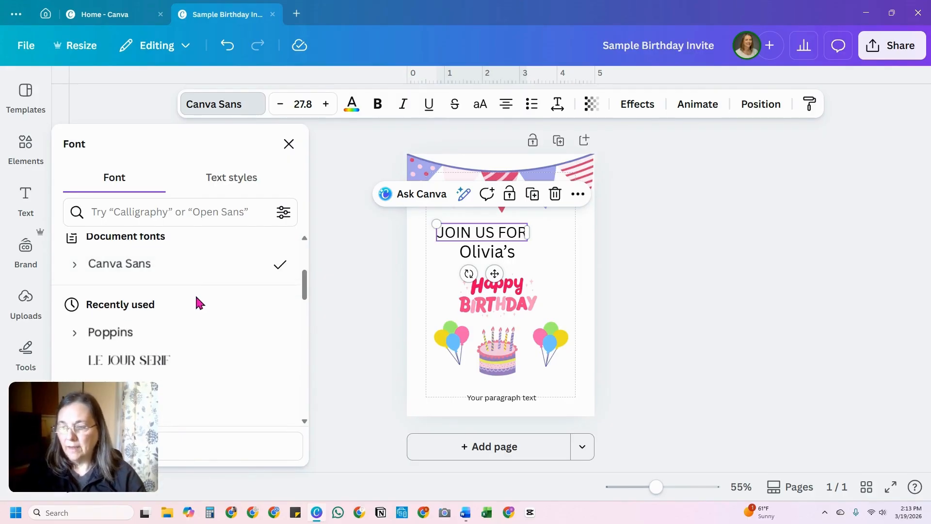
scroll(201, 301, up, 2)
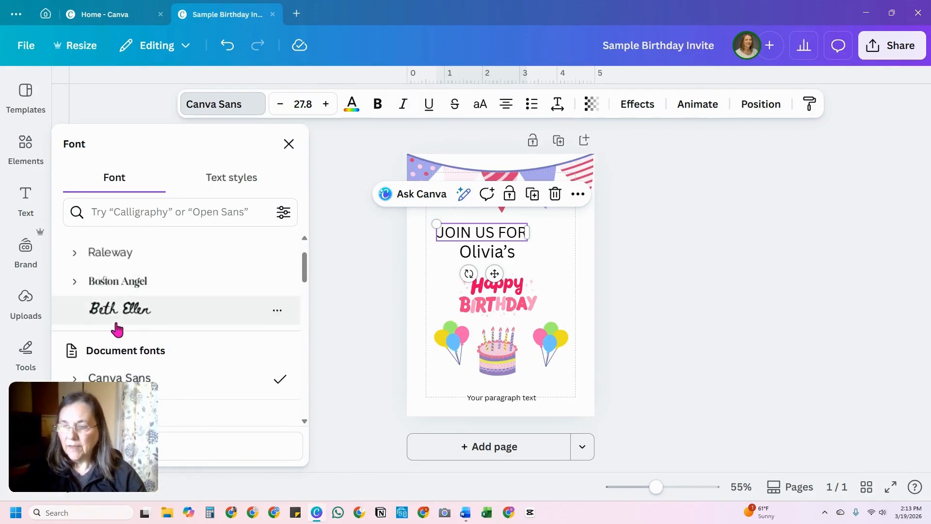
click(487, 252)
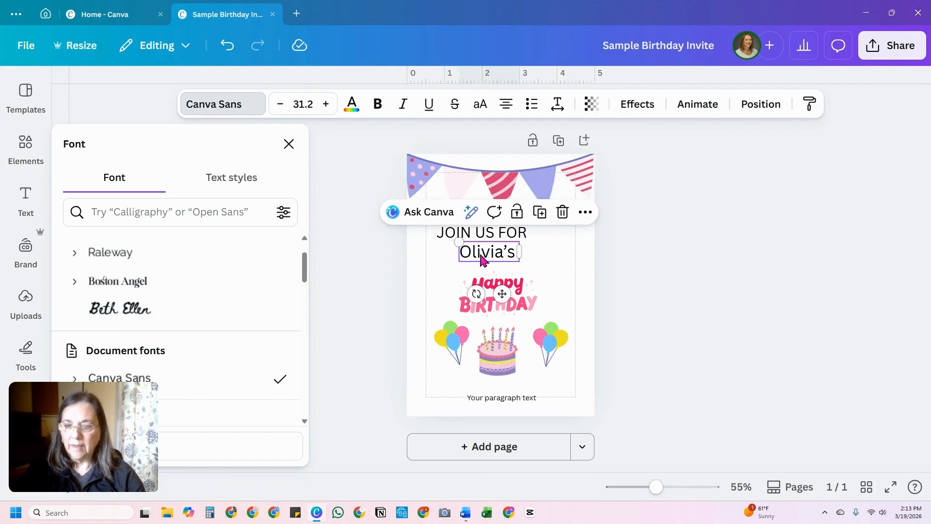
click(120, 308)
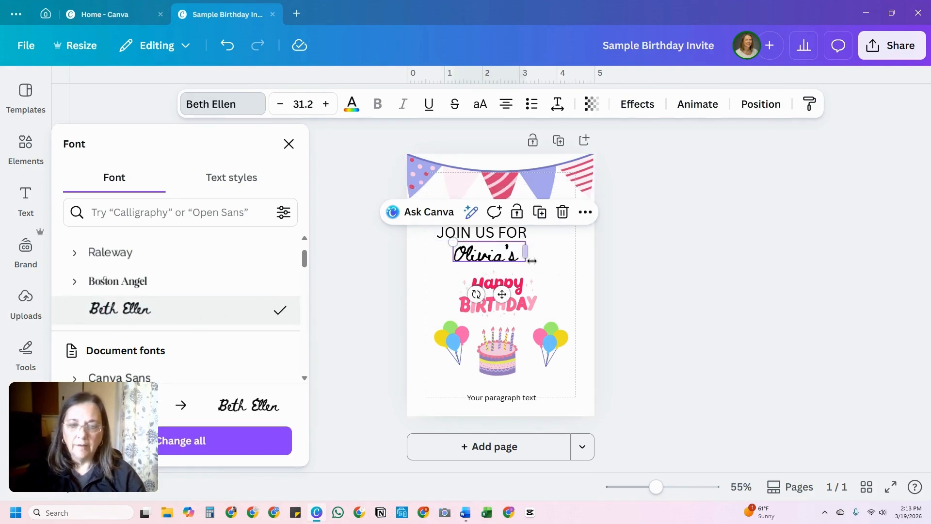
Step: Enlarge the name line to size 36.9 and position it just above the Happy Birthday lettering
drag(510, 262, 524, 262)
drag(468, 244, 455, 240)
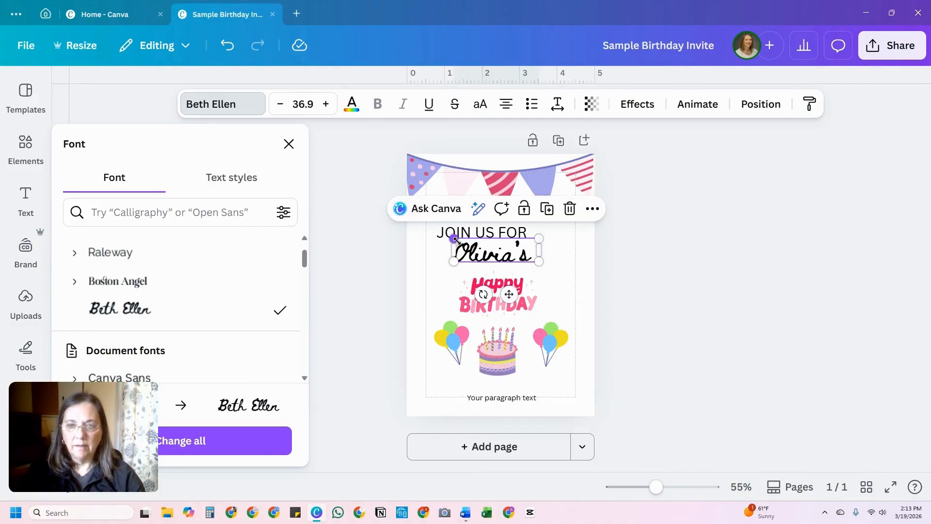
drag(521, 255, 523, 261)
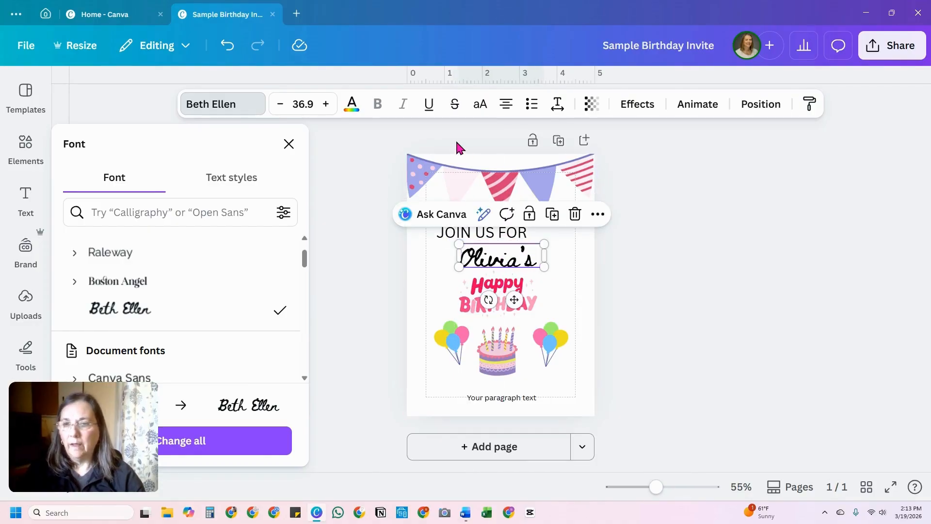
Step: Recolor the name line with the dark pink from the document colors
click(353, 108)
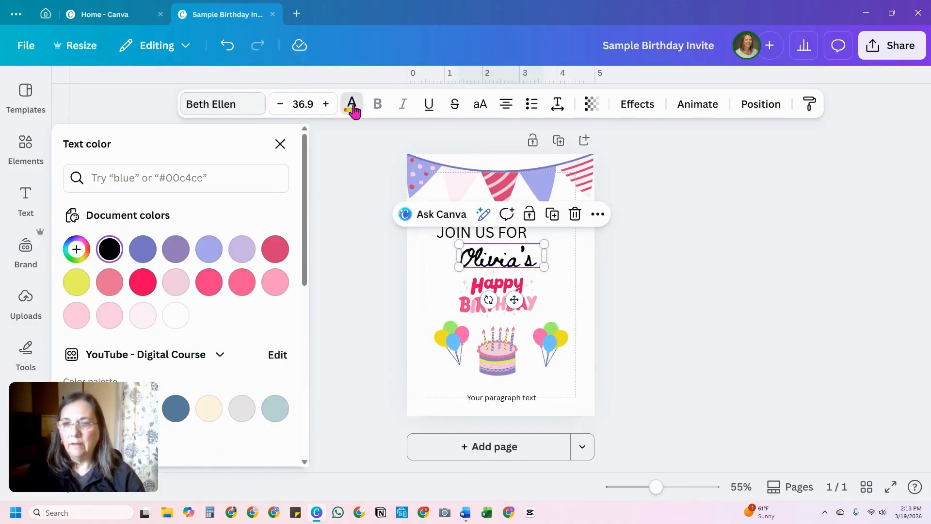
click(266, 248)
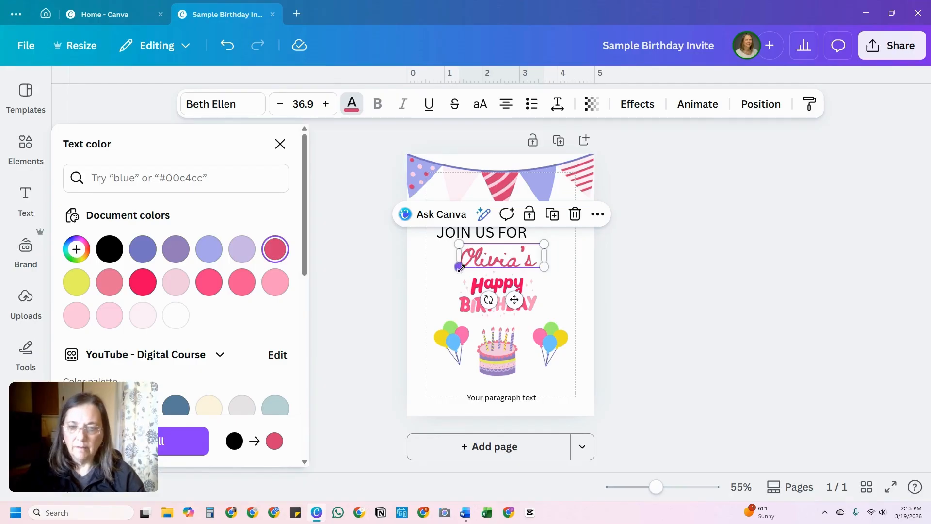
click(477, 308)
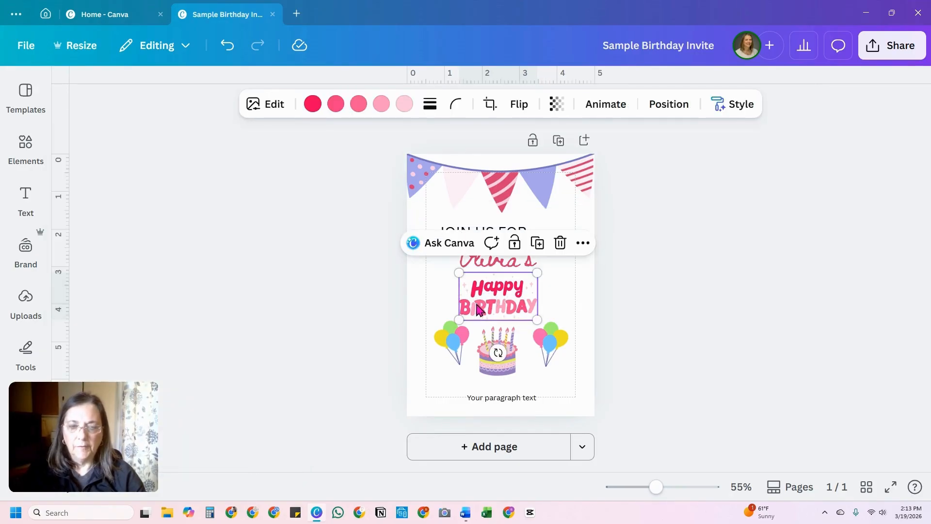
Step: Center the "JOIN US FOR" line above the name and curve its text with a curve value of 28
click(458, 233)
drag(504, 235, 518, 228)
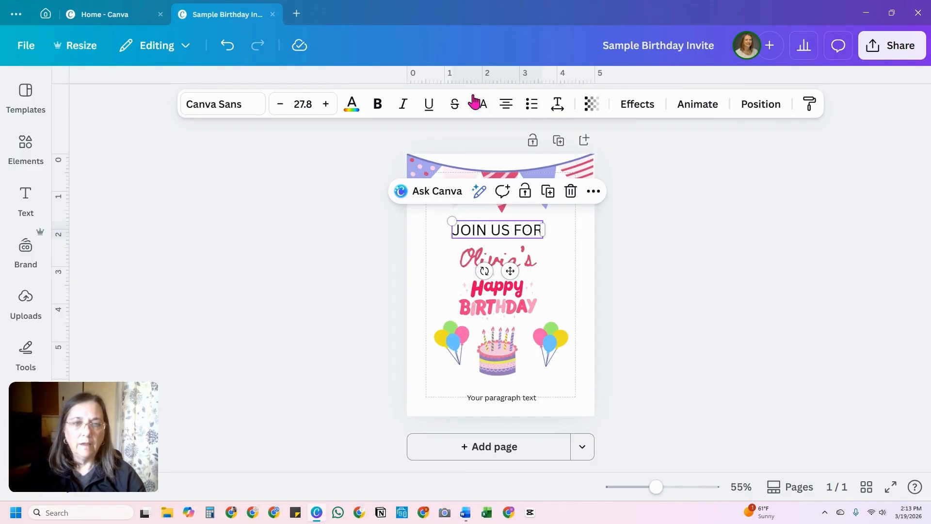
click(637, 104)
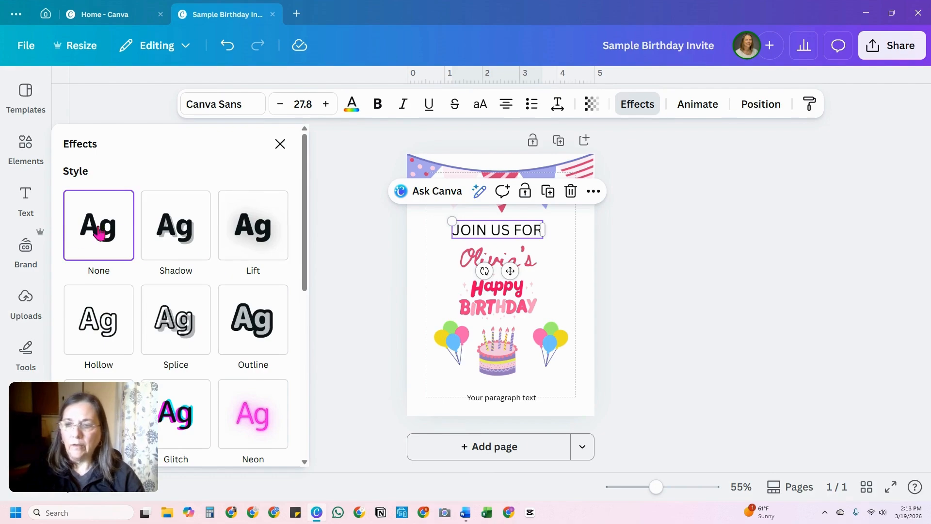
scroll(259, 290, down, 2)
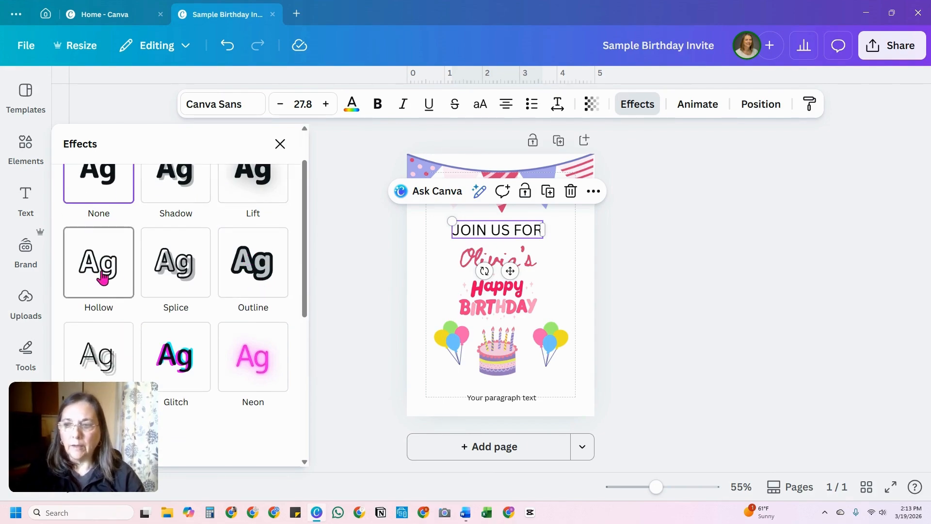
scroll(182, 291, down, 10)
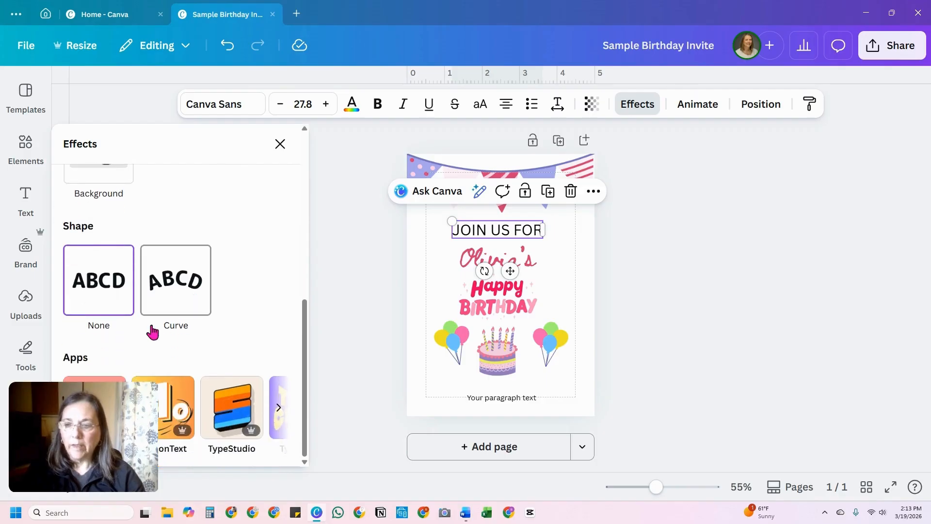
click(179, 289)
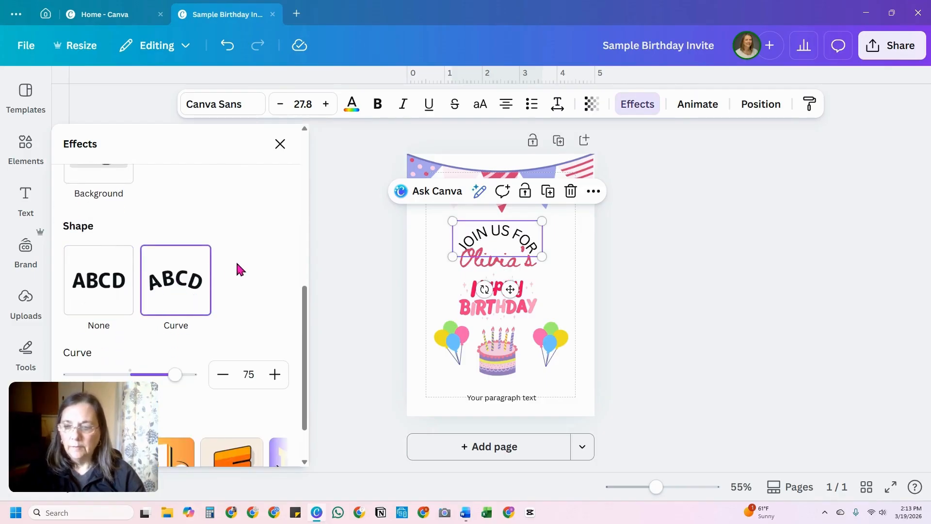
scroll(237, 265, down, 1)
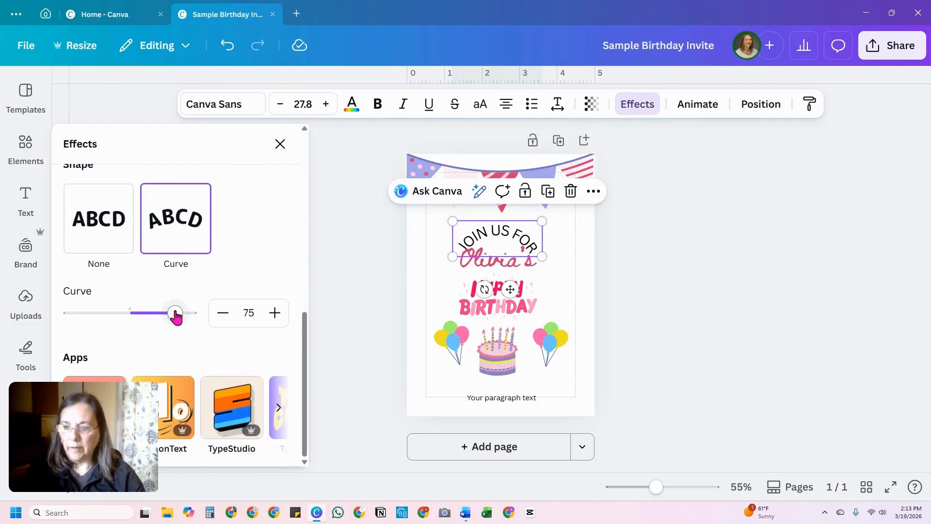
drag(175, 317, 146, 316)
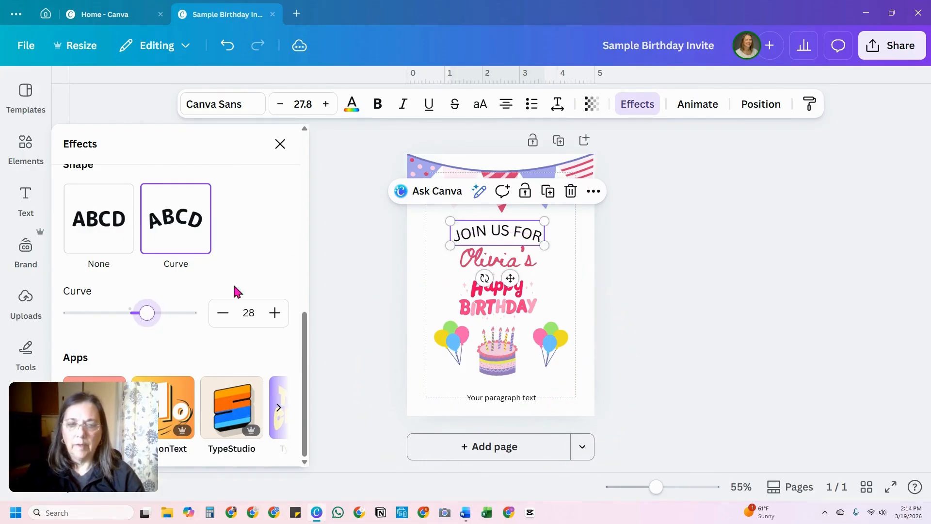
drag(510, 233, 515, 231)
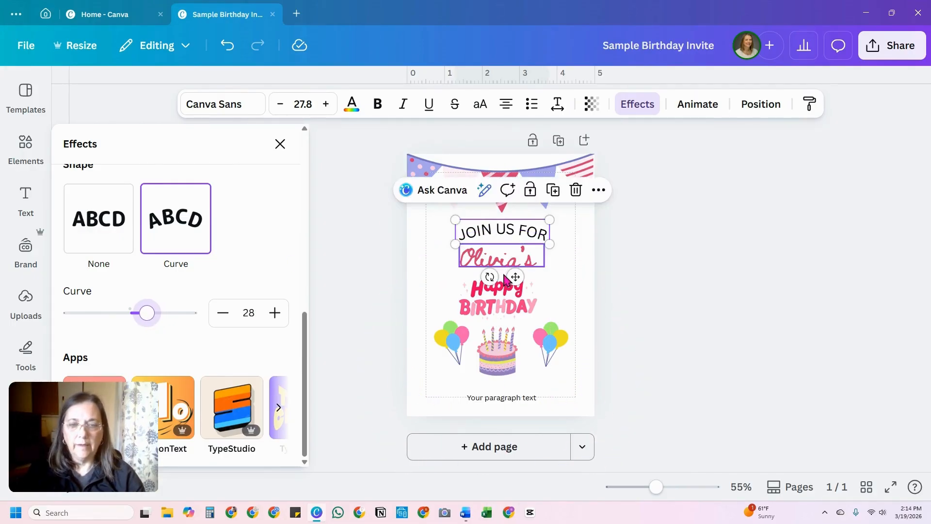
Step: Enlarge the name line to size 50.9 and keep it centered beneath the "JOIN US FOR" line
click(507, 262)
drag(541, 262, 558, 270)
drag(455, 273, 494, 263)
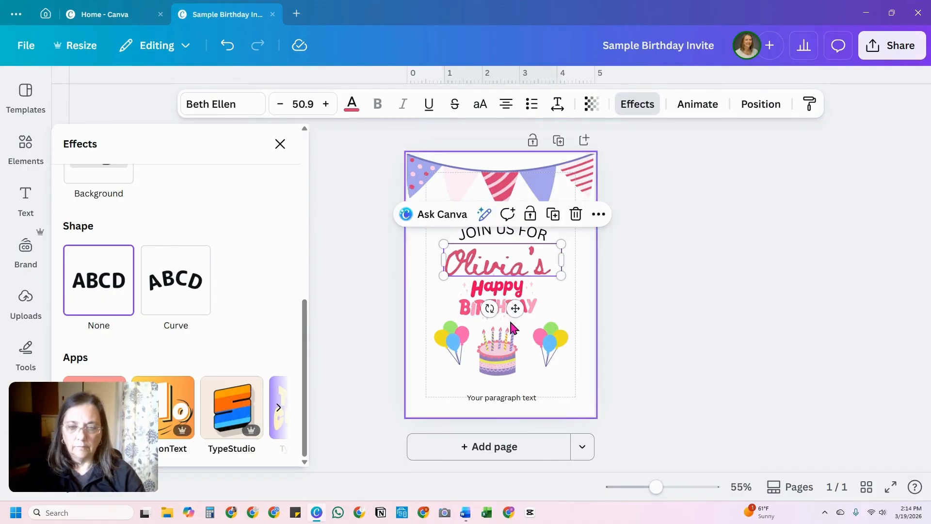
Step: Add a second page and move the Happy Birthday lettering from the invitation onto it
click(508, 318)
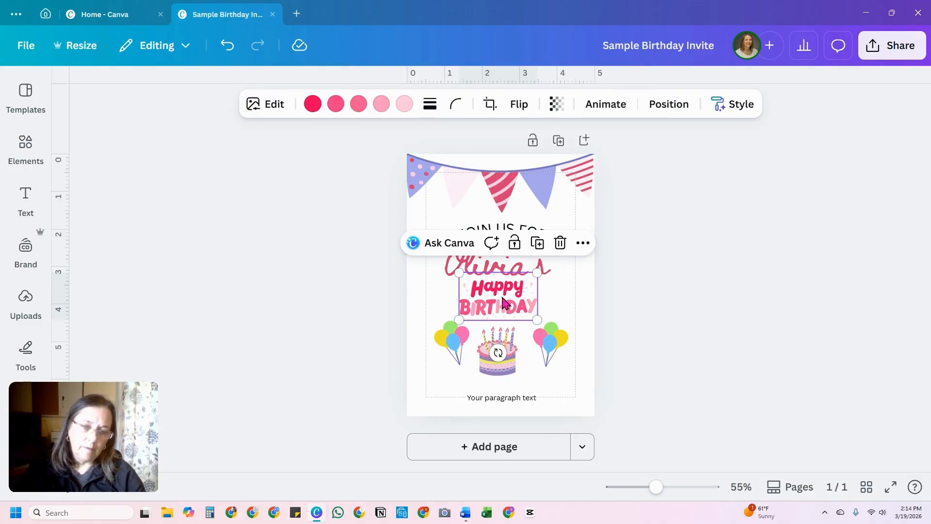
click(543, 454)
scroll(495, 262, up, 5)
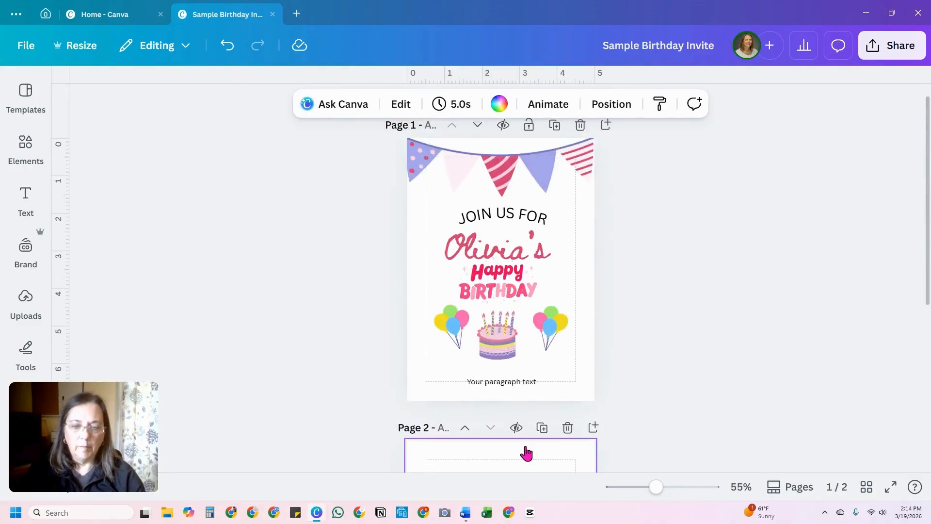
click(496, 252)
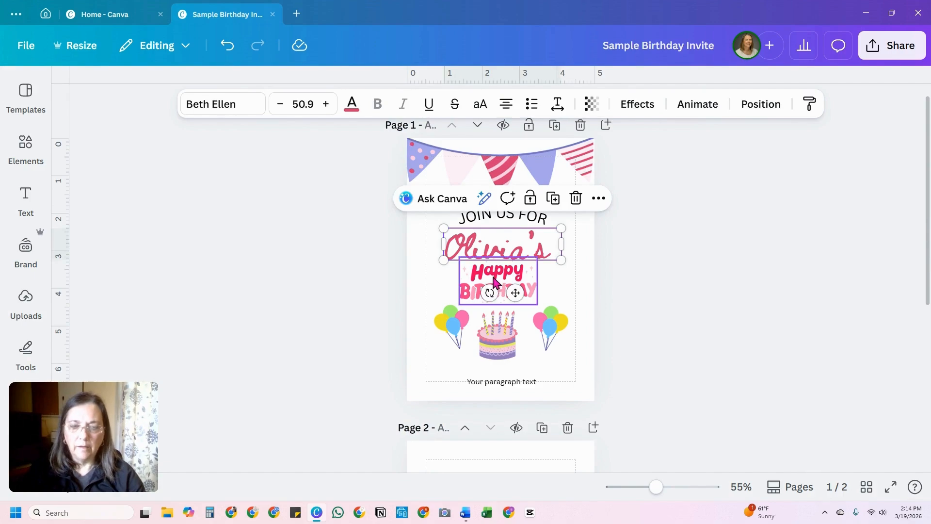
drag(495, 281, 503, 456)
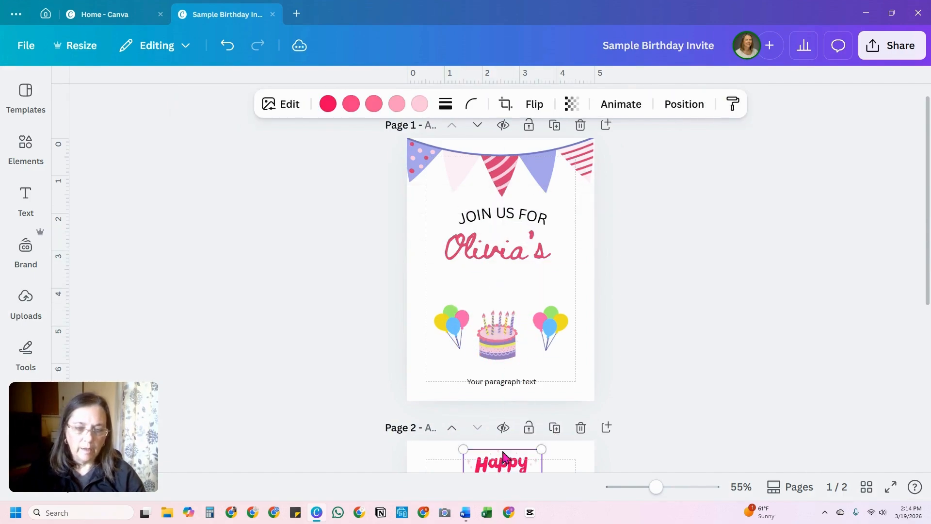
click(521, 278)
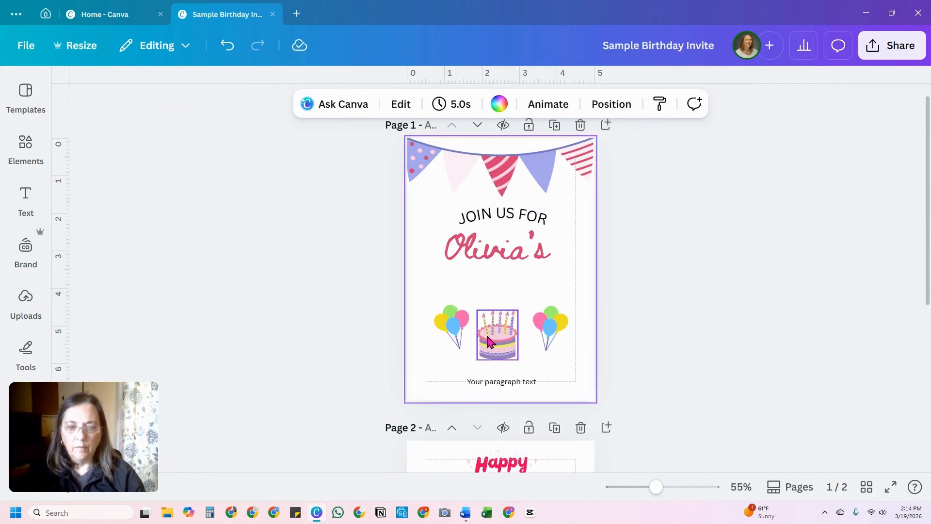
Step: Move the cake and both balloon bunches up directly beneath the name line, with one bunch on each side of the cake
drag(487, 342, 487, 297)
drag(544, 316, 546, 285)
drag(461, 334, 455, 306)
drag(549, 294, 543, 293)
click(479, 354)
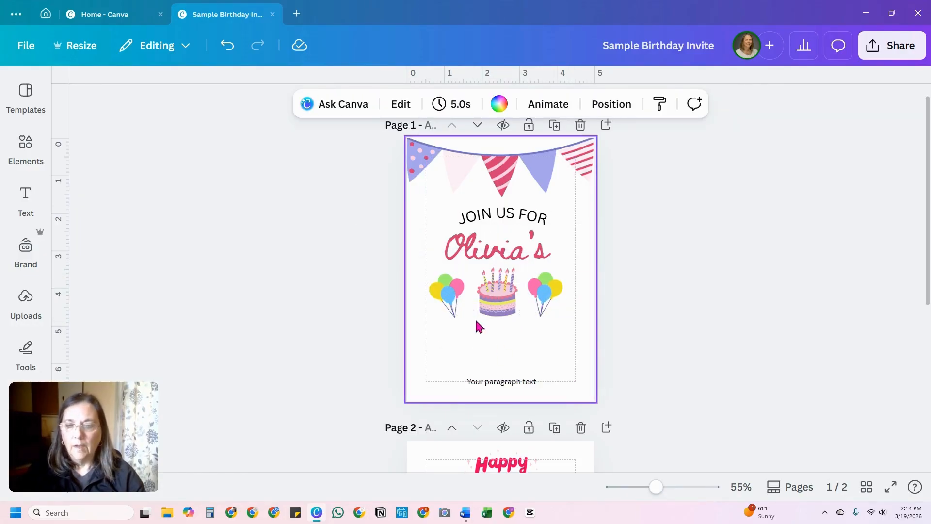
Step: Move the placeholder paragraph text up beneath the cake and replace it with "Birthday"
click(504, 383)
drag(504, 385, 498, 338)
double_click(500, 340)
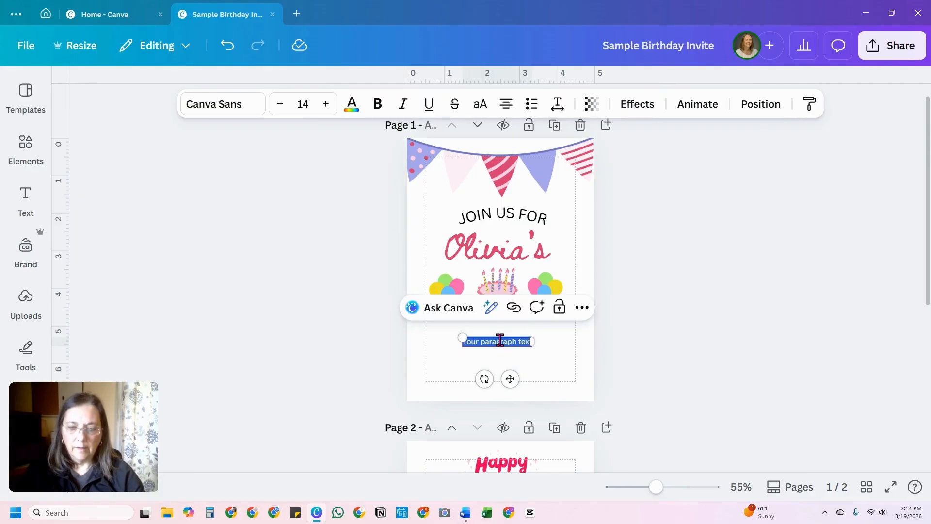
text(Birthday)
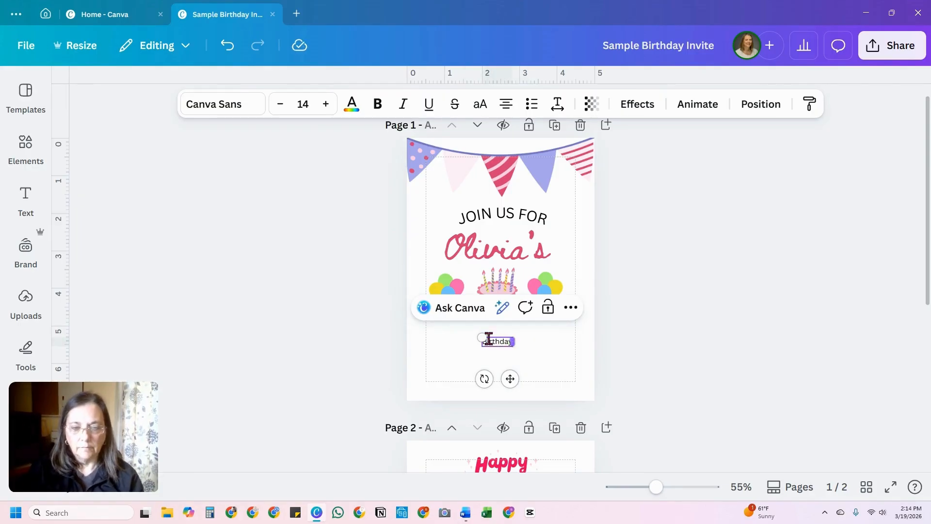
Step: Enlarge the "Birthday" line to size 31.7 and color it the same dark pink as the name line
drag(478, 335, 504, 344)
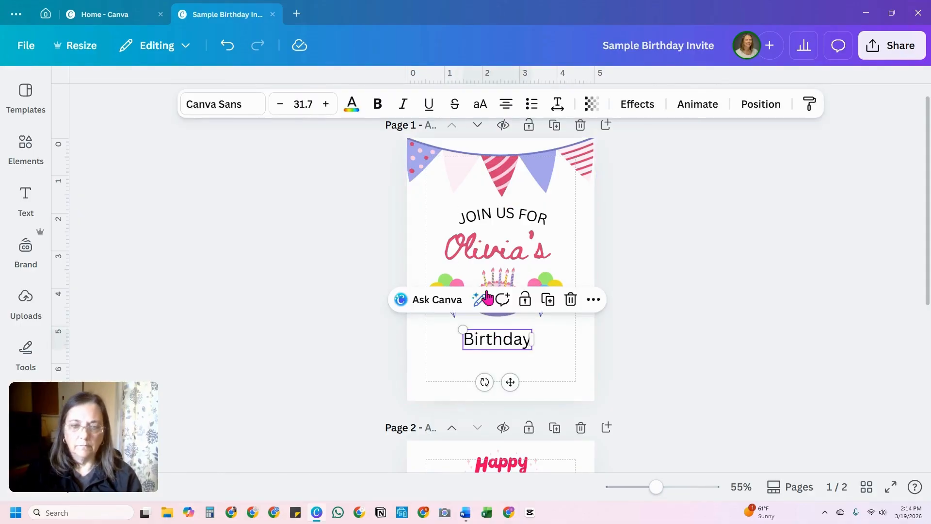
click(497, 248)
click(499, 339)
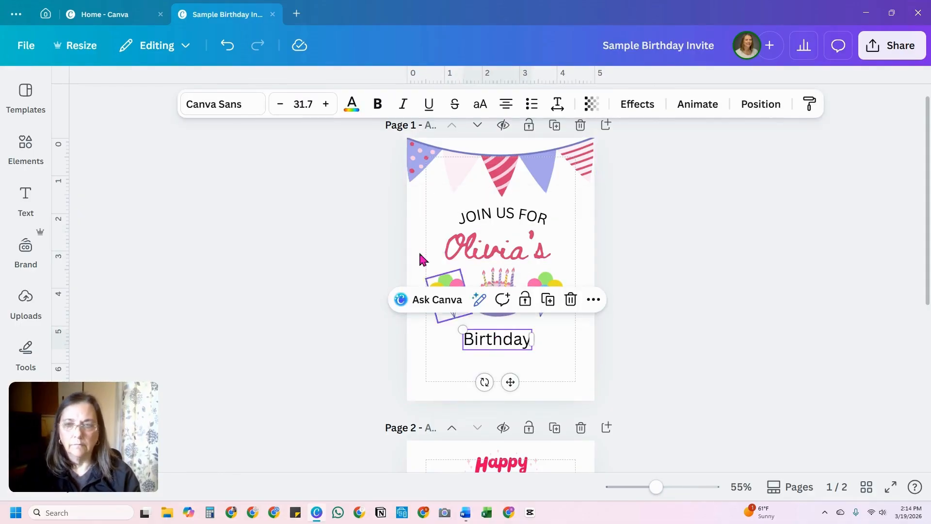
click(352, 103)
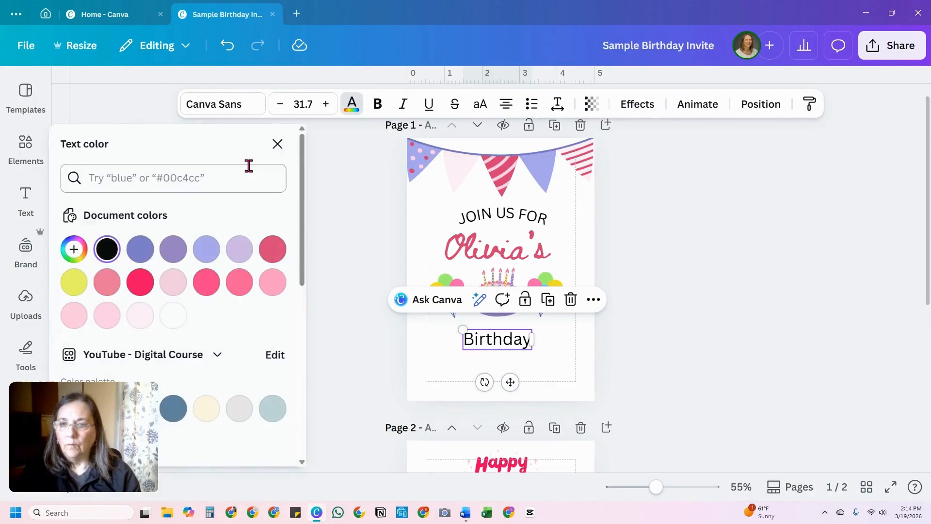
click(280, 263)
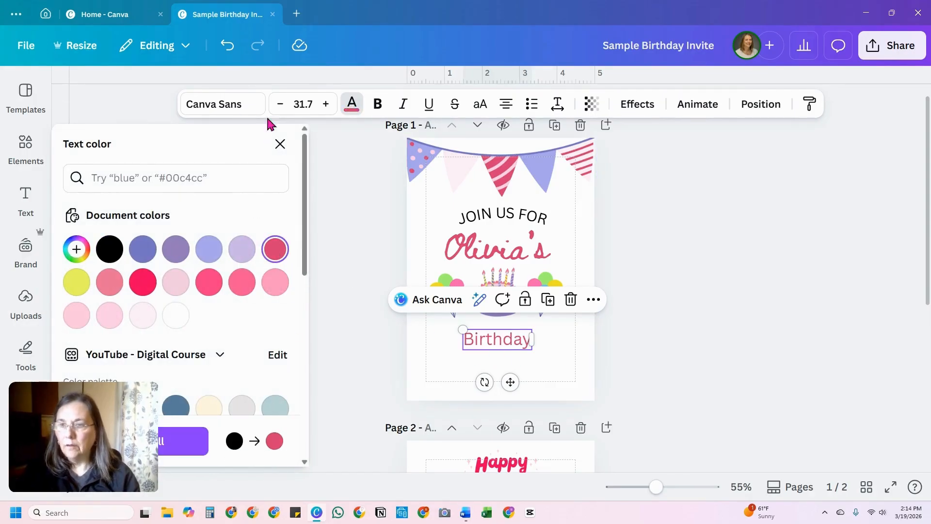
Step: Change the "Birthday" line's font to Poppins and enlarge it to size 40.7
click(234, 103)
scroll(194, 267, down, 2)
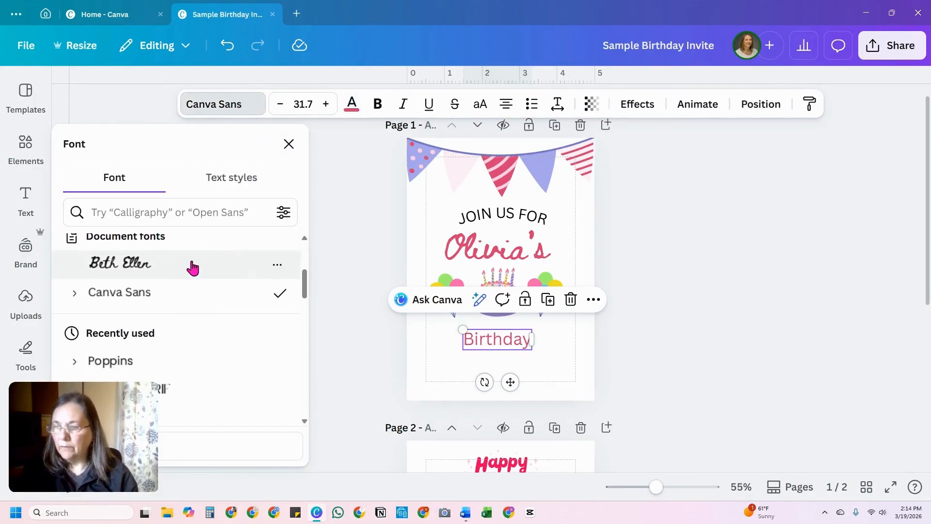
scroll(191, 305, down, 3)
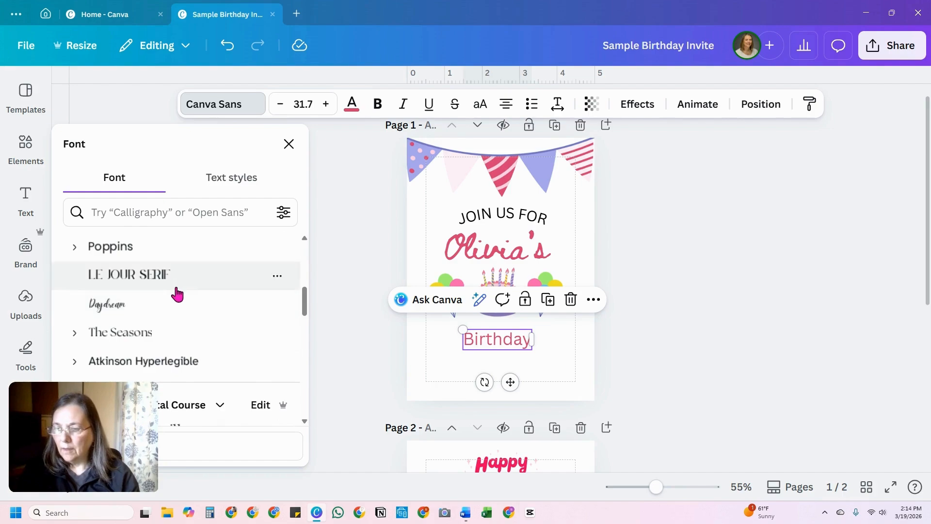
click(130, 251)
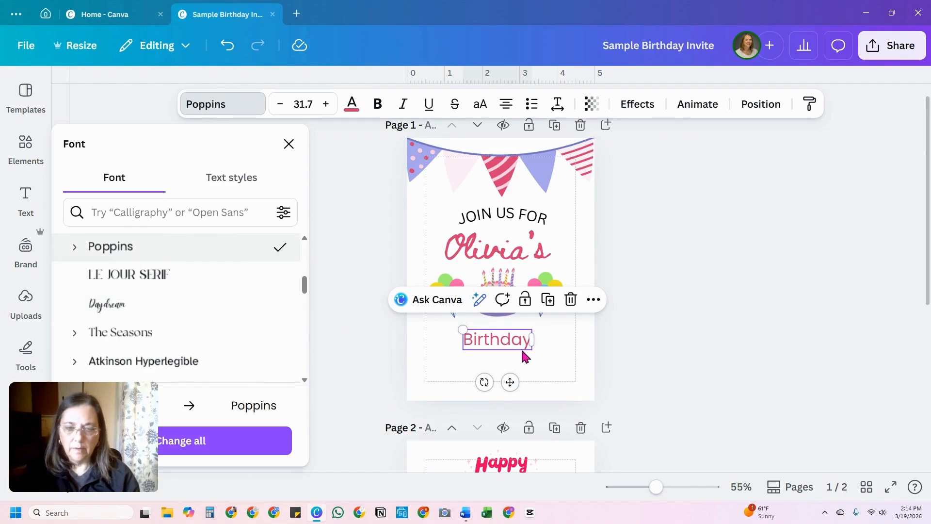
drag(462, 329, 444, 324)
drag(501, 346, 514, 352)
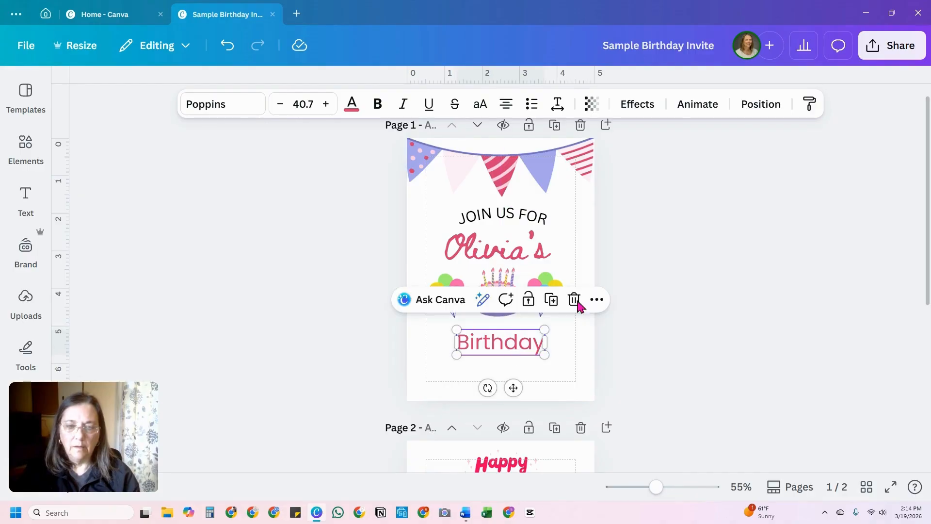
Step: Change the font of the curved "JOIN US FOR" line to Poppins
click(521, 213)
click(241, 89)
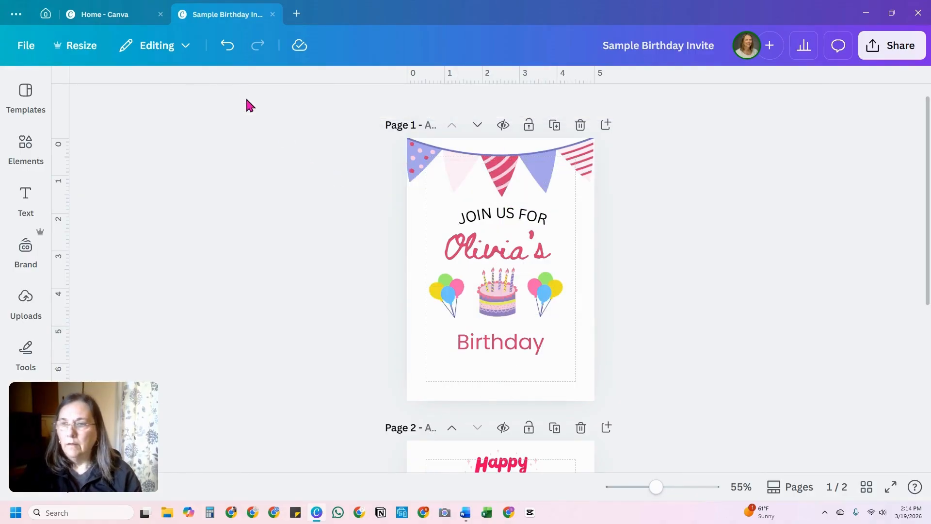
click(490, 216)
click(202, 111)
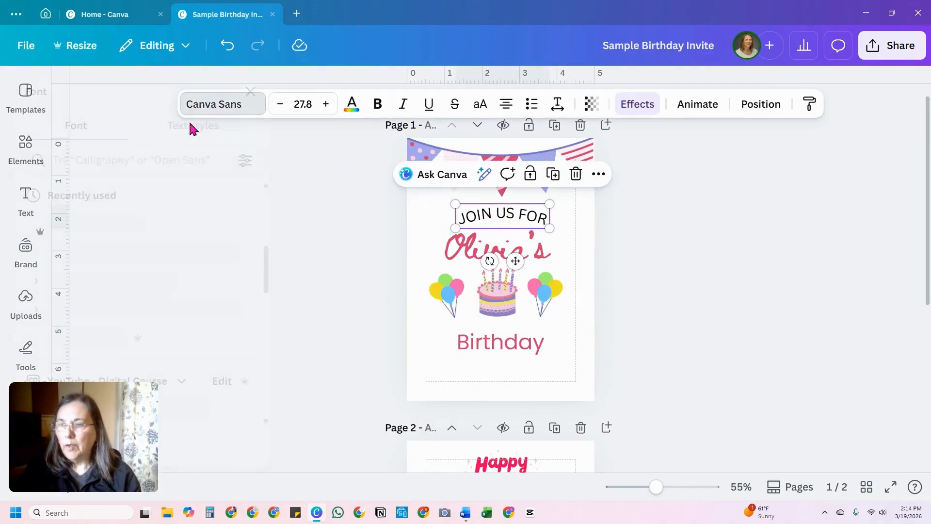
scroll(160, 312, down, 3)
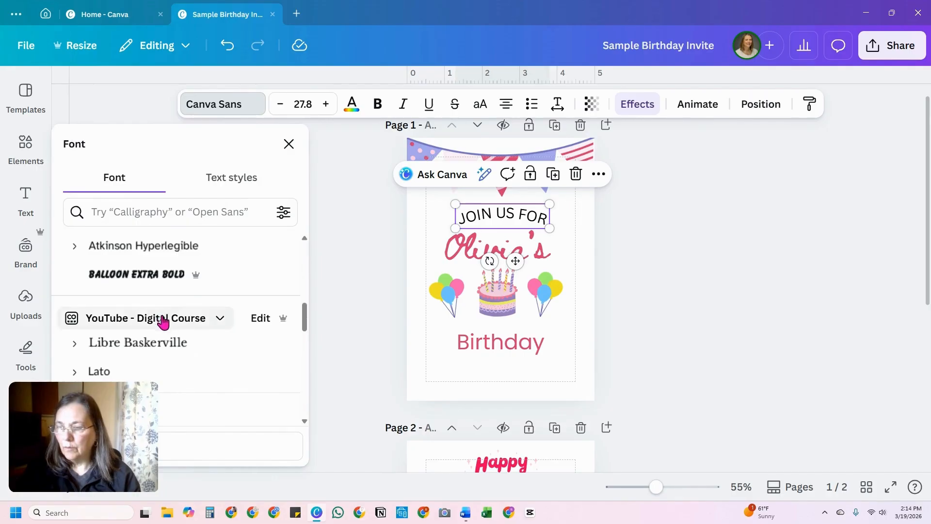
scroll(161, 312, down, 2)
scroll(161, 310, up, 3)
scroll(162, 316, up, 3)
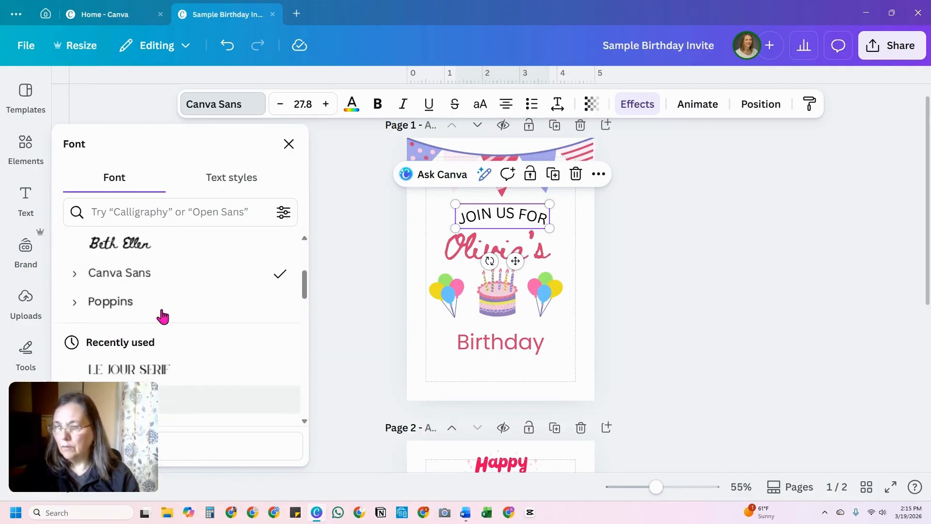
click(149, 320)
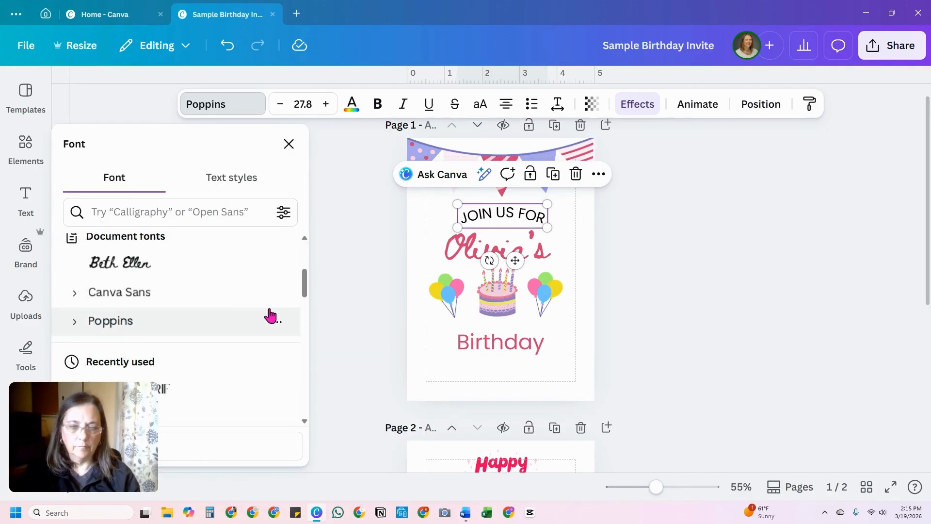
Step: Center the curved "JOIN US FOR" line, the name line and the cake horizontally on the page
click(581, 248)
click(511, 260)
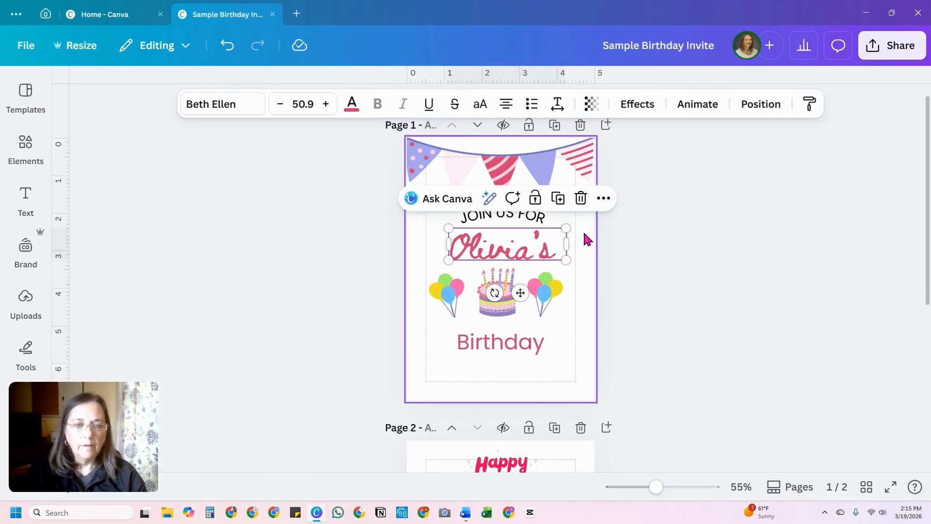
click(760, 109)
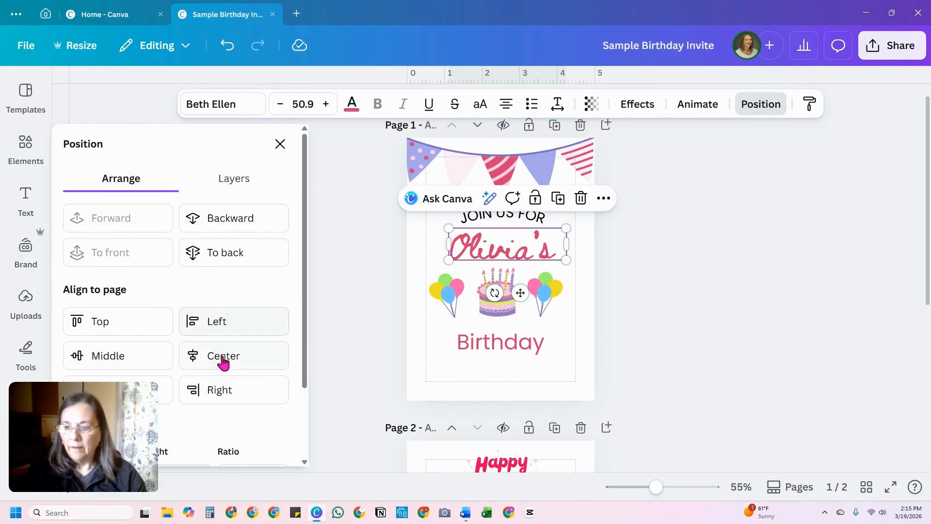
scroll(246, 358, down, 2)
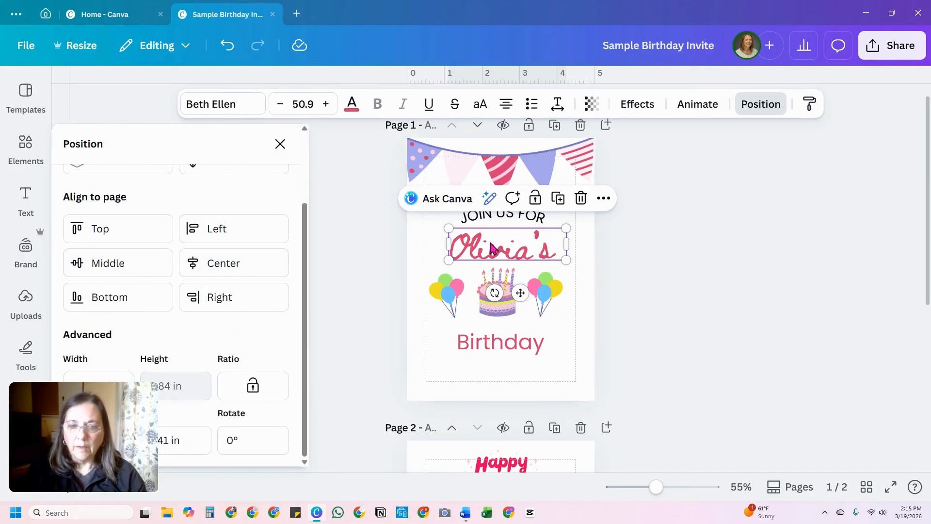
click(504, 219)
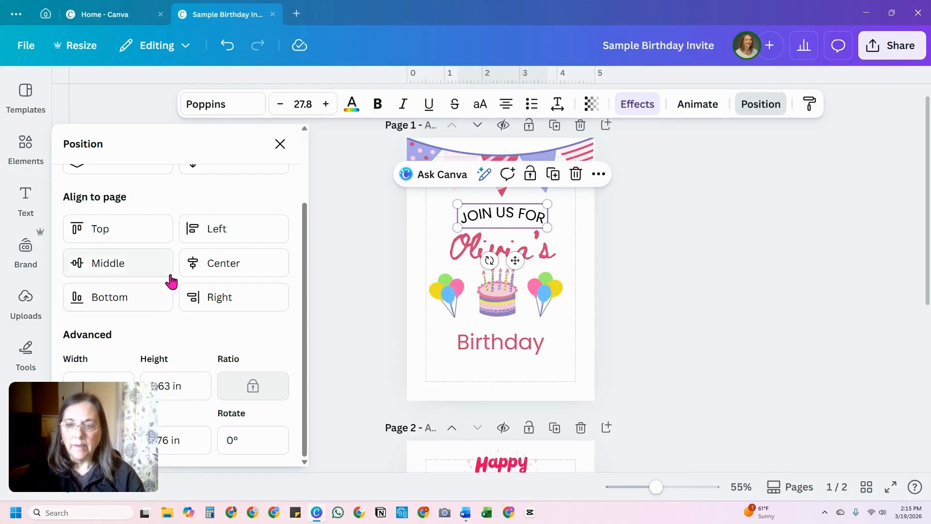
click(212, 265)
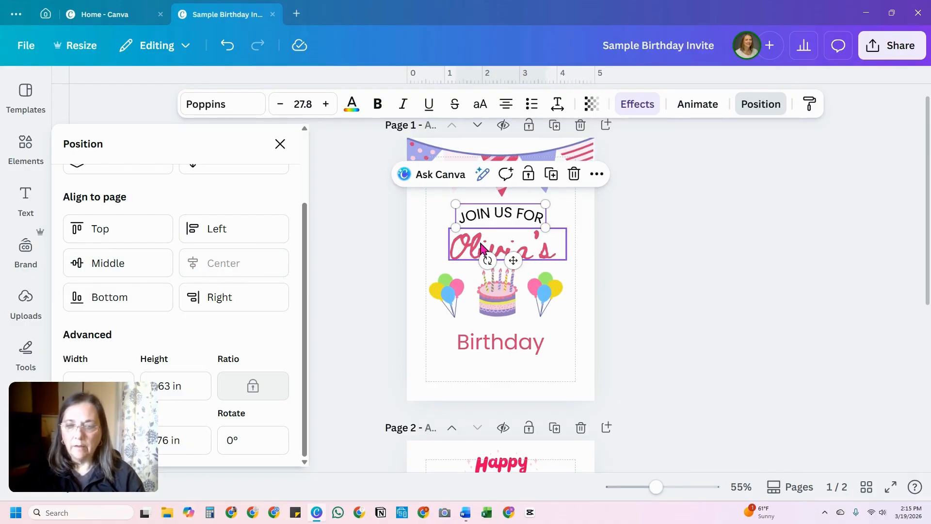
click(444, 245)
click(213, 263)
click(501, 300)
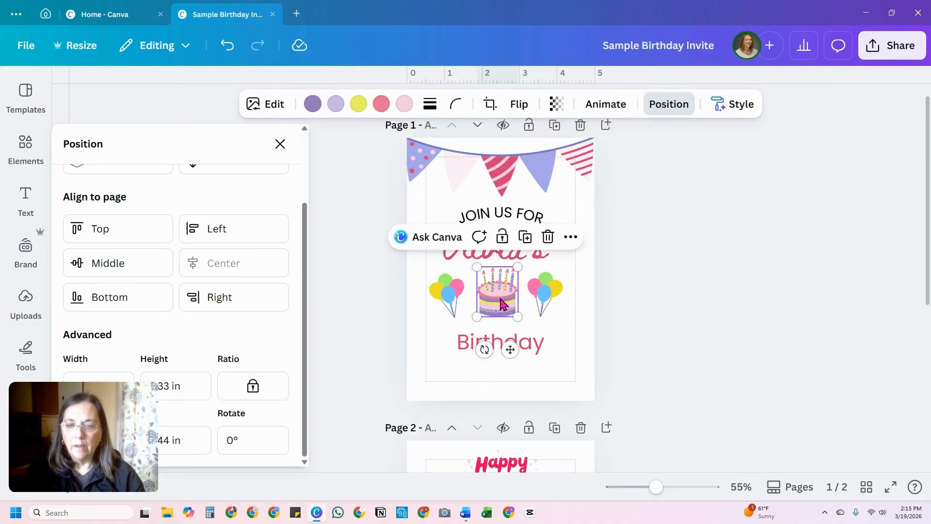
click(257, 263)
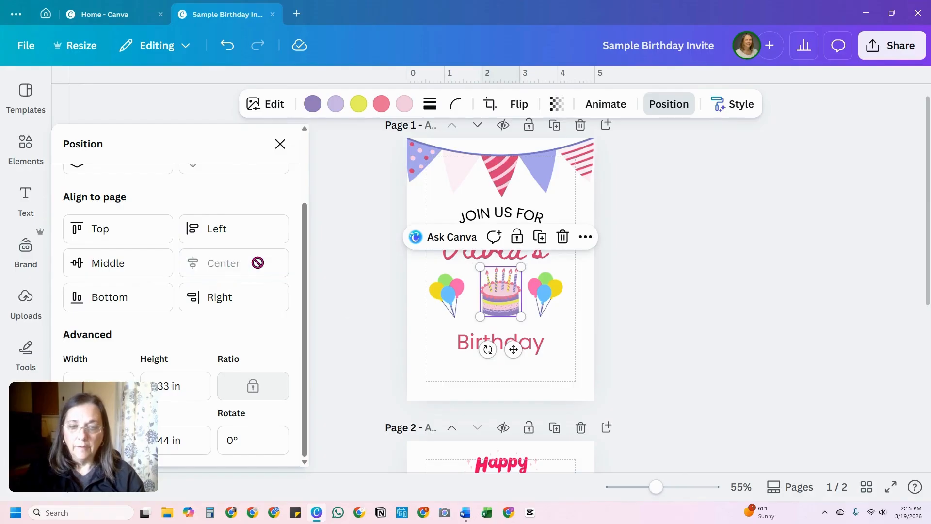
Step: Move the "Birthday" line slightly up toward the cake and center it horizontally on the page
click(506, 345)
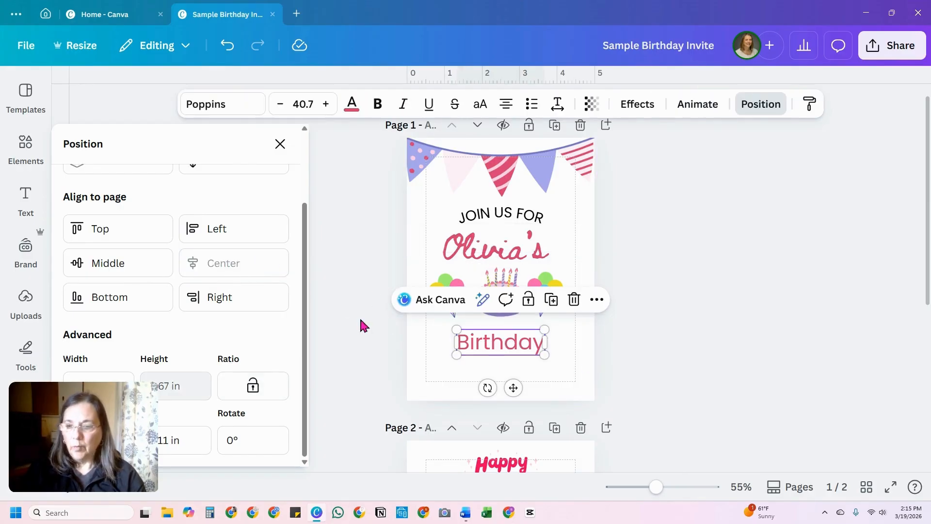
click(473, 383)
drag(499, 349, 499, 338)
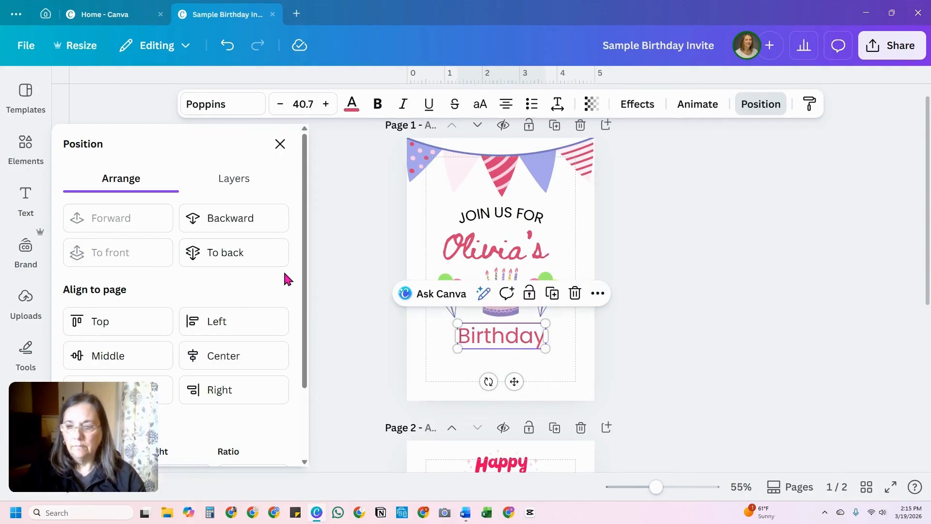
click(278, 360)
click(468, 360)
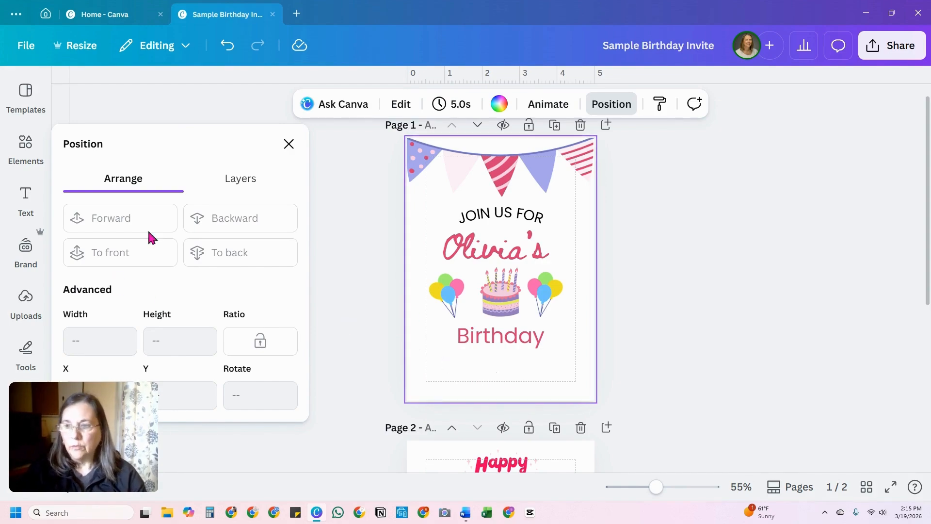
Step: Add a new text box with placeholder paragraph text and place it just beneath the "Birthday" line
click(26, 201)
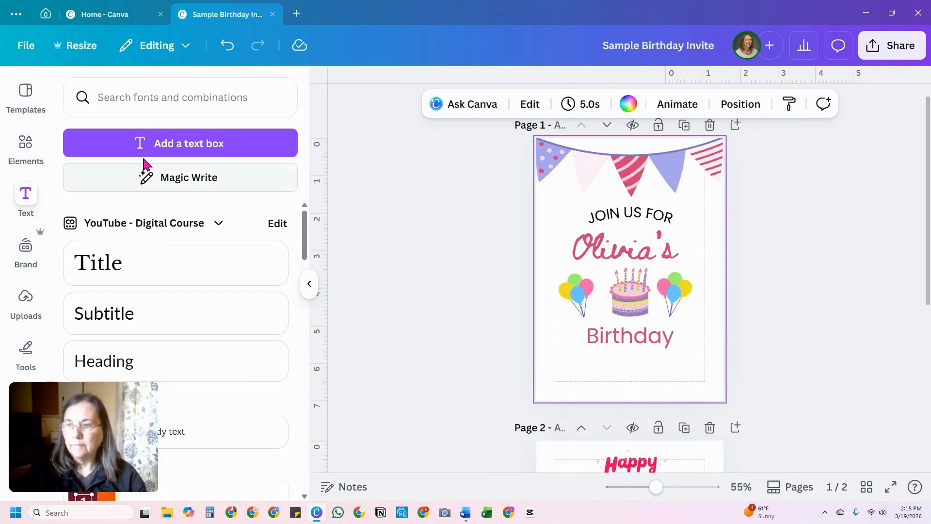
click(207, 144)
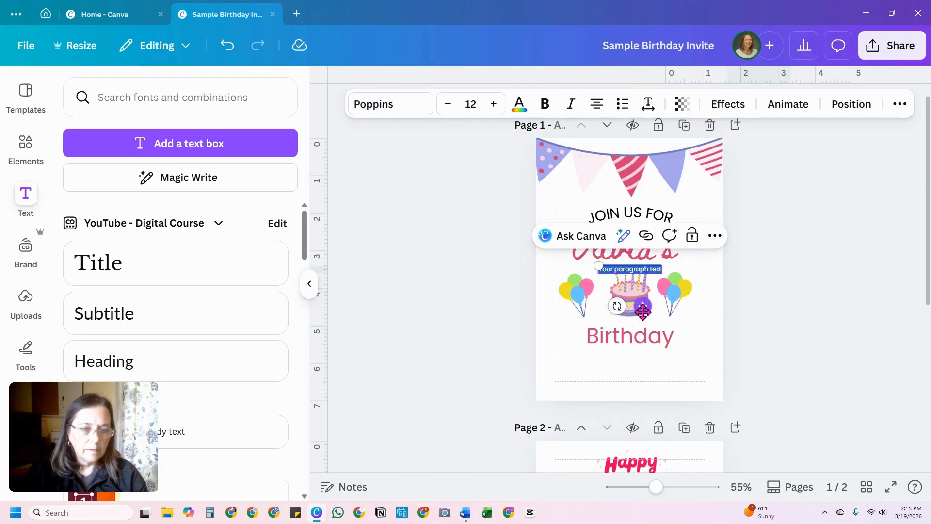
drag(643, 312, 633, 400)
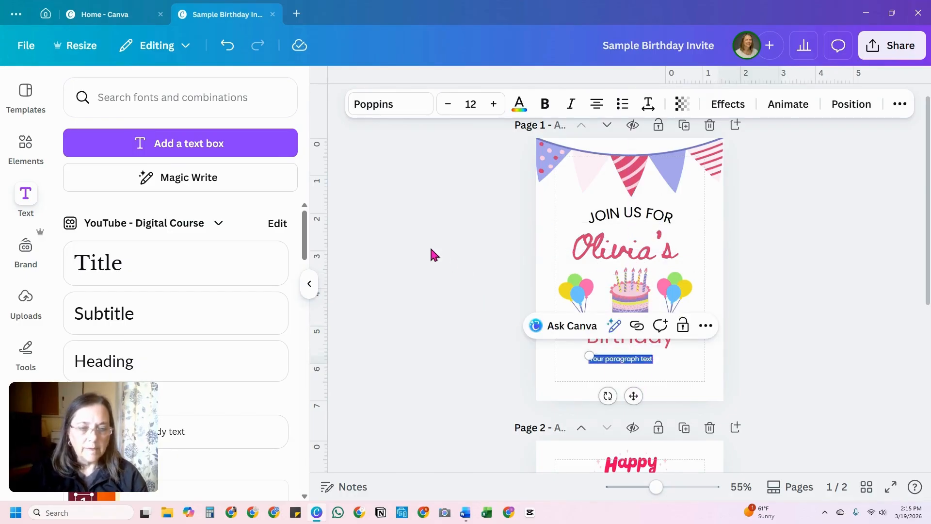
Step: Delete the "Happy Birthday" graphic from page 2
scroll(468, 299, down, 2)
click(642, 421)
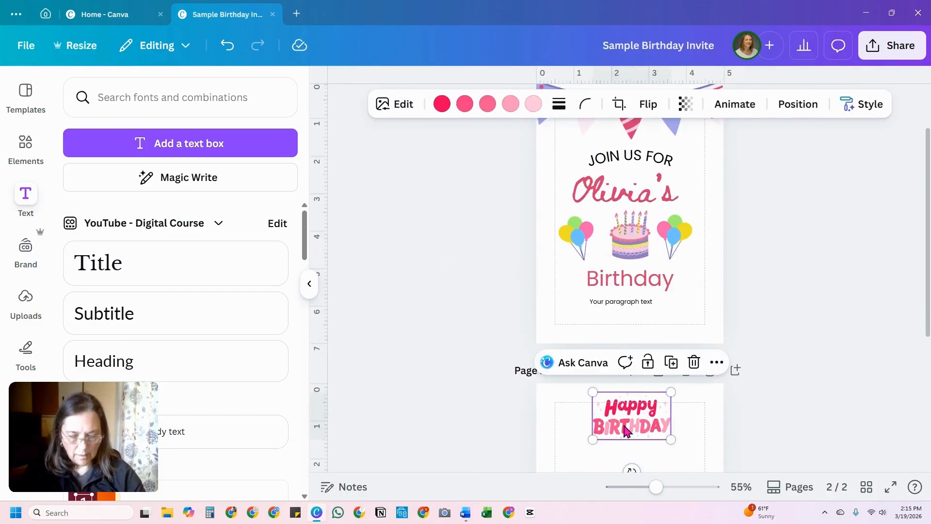
key(Delete)
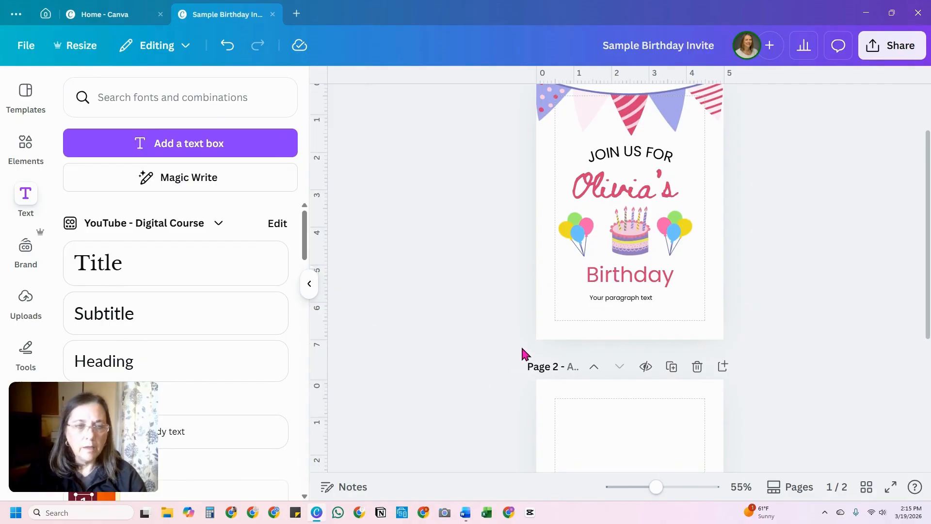
Step: Make the empty page 2 active and search the templates for "kids birthday"
scroll(533, 359, down, 4)
click(619, 369)
scroll(616, 364, down, 2)
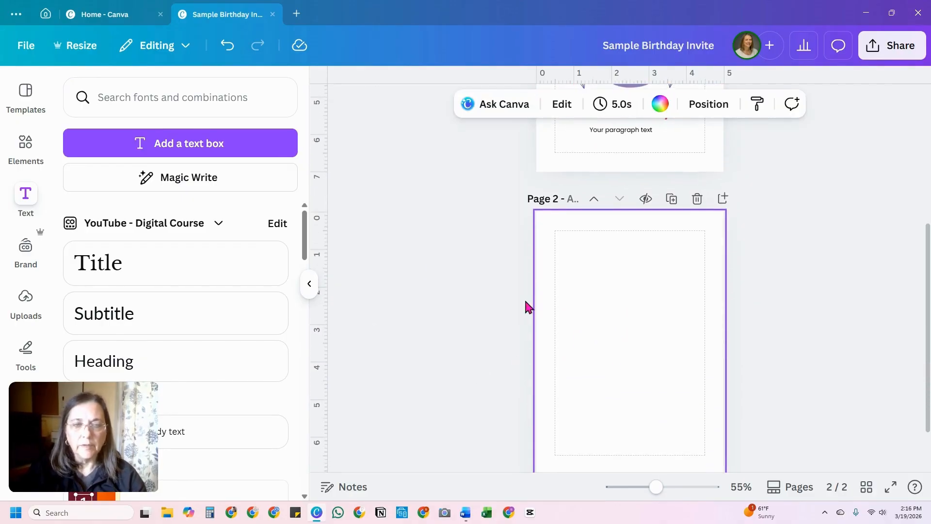
click(26, 91)
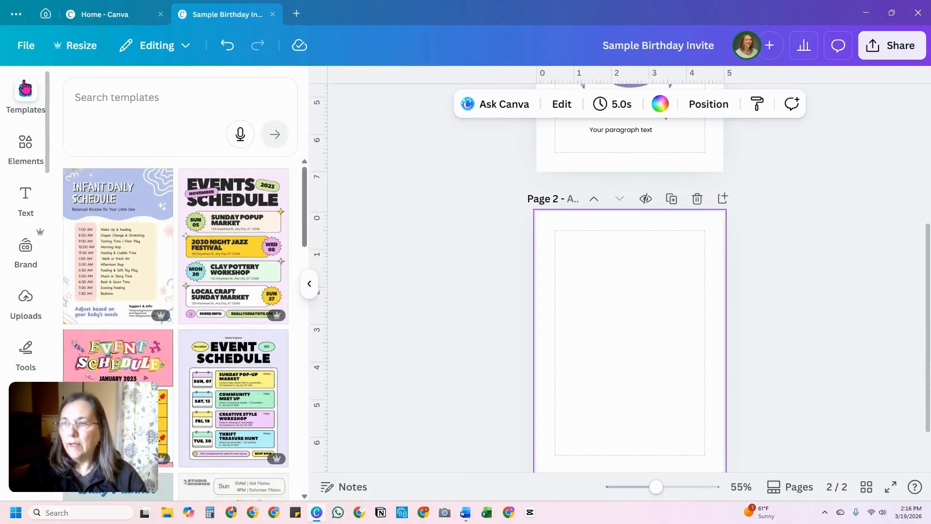
click(101, 99)
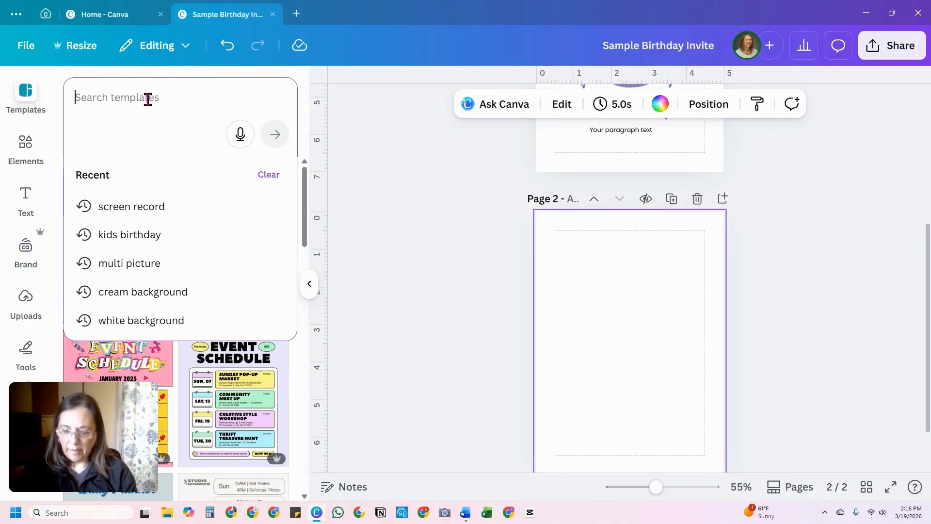
text(birt)
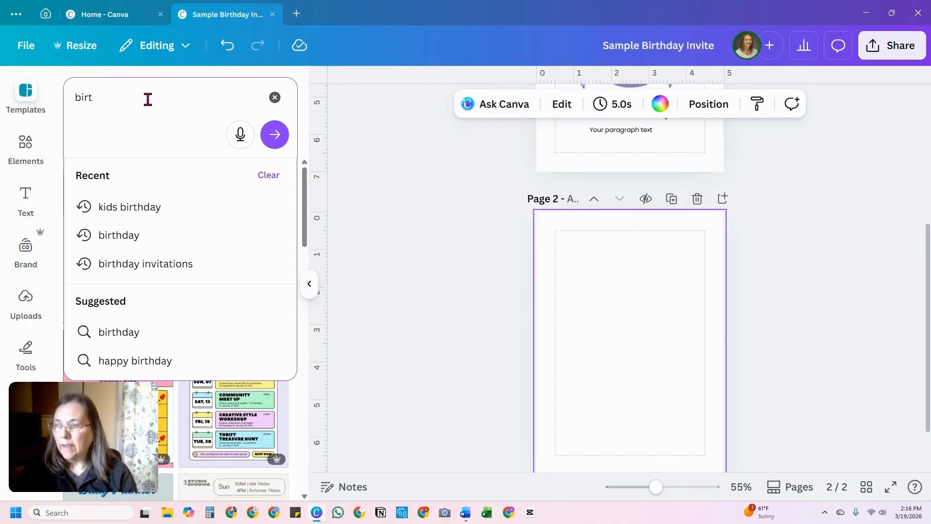
click(126, 208)
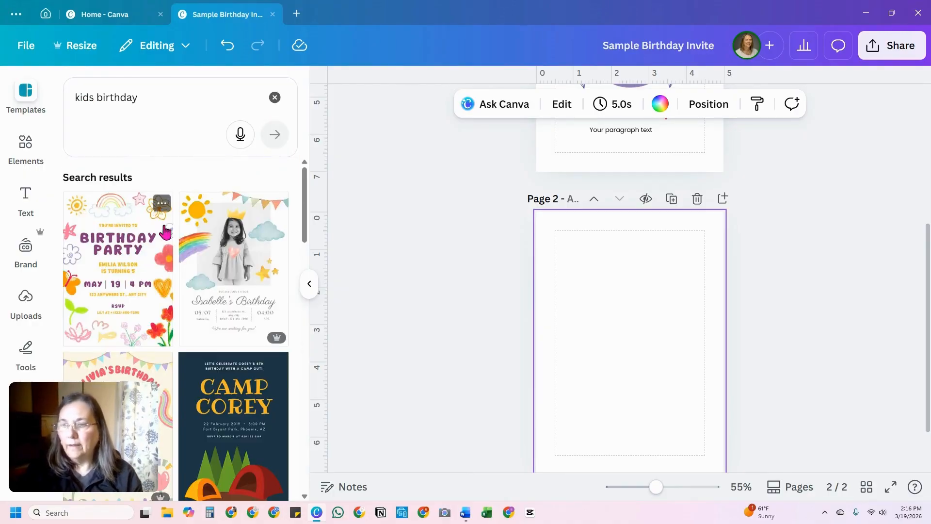
Step: Apply the "Blue And Yellow Playful Illustrative Kids Birthday Party Invitation" template to page 2
scroll(226, 250, down, 2)
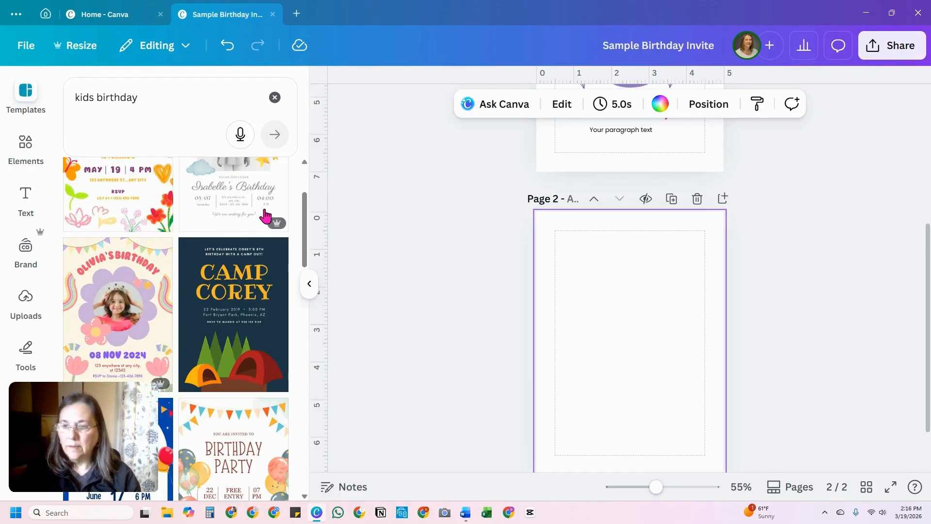
scroll(248, 229, down, 1)
scroll(246, 228, down, 4)
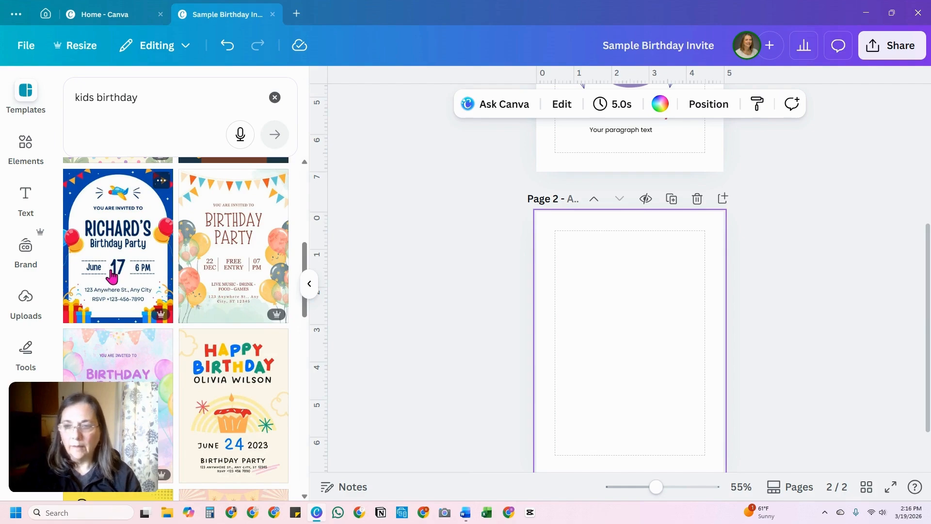
click(116, 203)
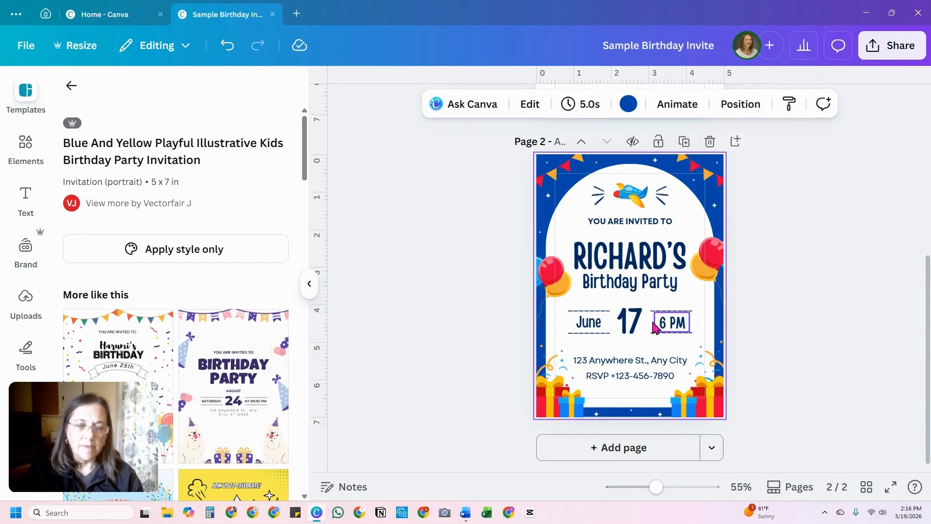
Step: Lock the white arch background shape on page 2
click(565, 328)
mouse_move(563, 323)
mouse_down()
mouse_move(590, 323)
mouse_move(562, 333)
mouse_up()
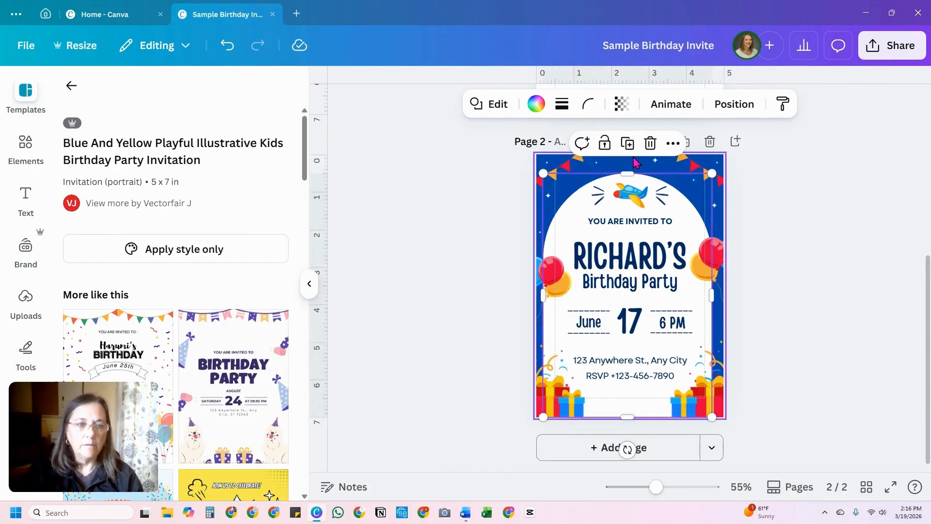
click(604, 143)
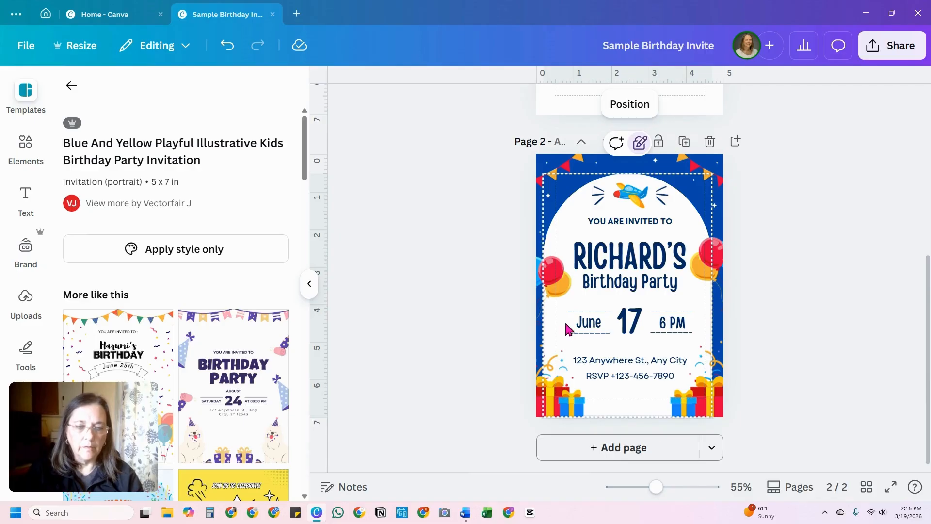
Step: Copy the "June", "17" and "6 PM" texts from page 2 to beneath "Birthday" on page 1, moving the placeholder text up above "JOIN US FOR"
drag(568, 329, 692, 327)
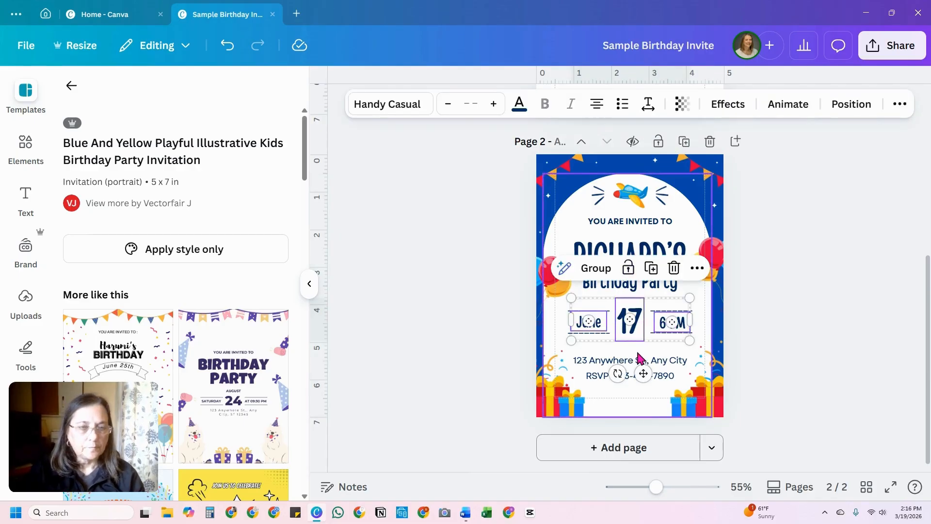
scroll(638, 357, up, 6)
click(624, 374)
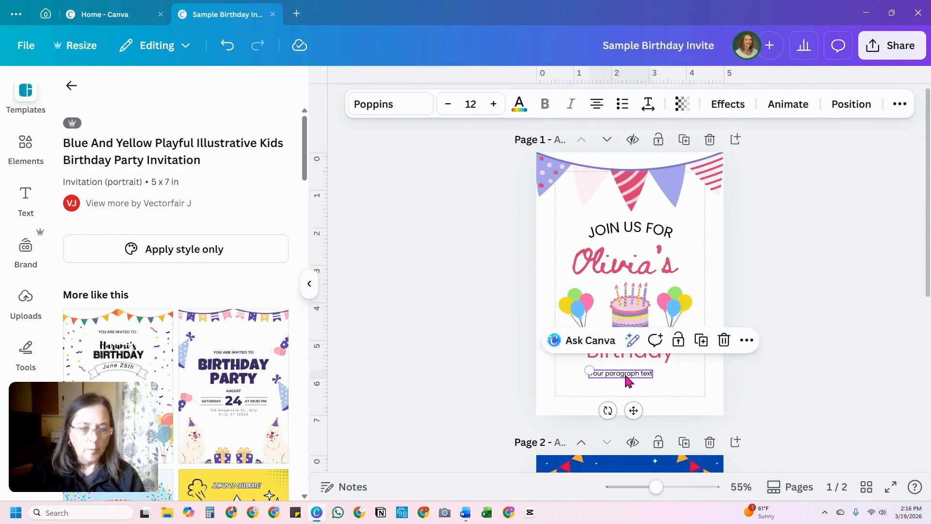
drag(624, 374, 578, 214)
click(625, 386)
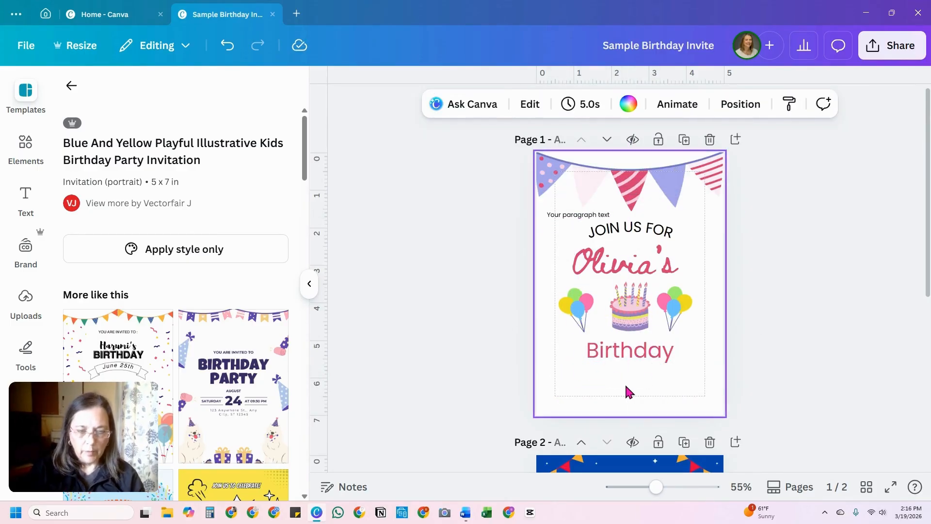
key(ctrl+v)
drag(643, 372, 644, 440)
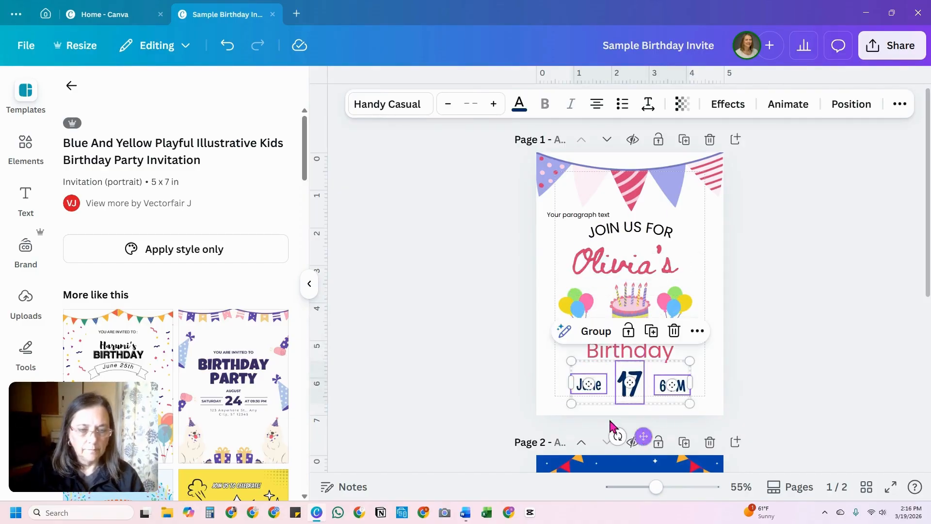
Step: Color "June" and "6 PM" black and "17" the same dark pink as the name line
drag(551, 384, 589, 391)
shift+click(668, 391)
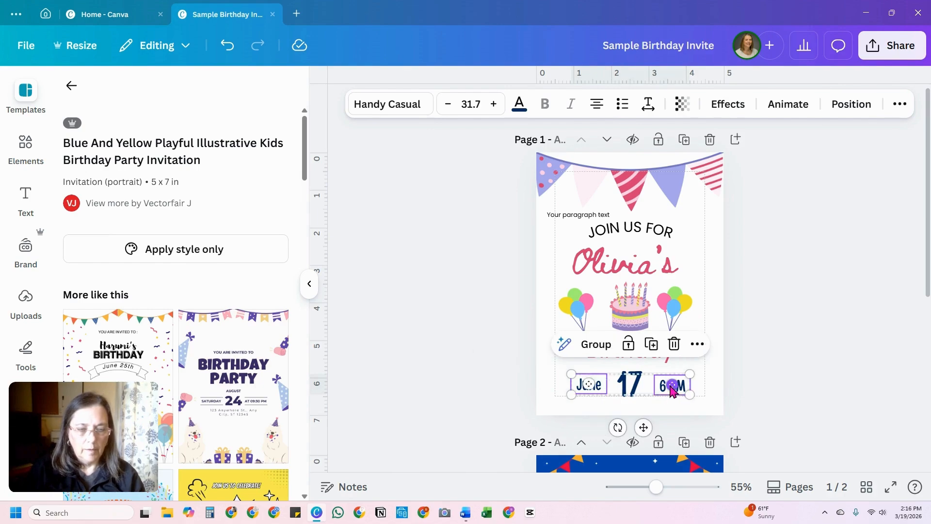
click(519, 107)
click(110, 190)
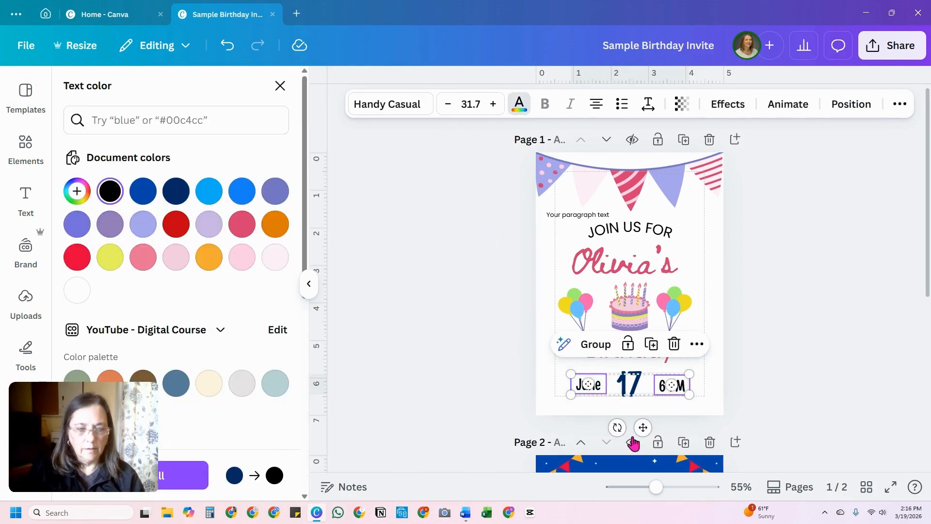
click(629, 386)
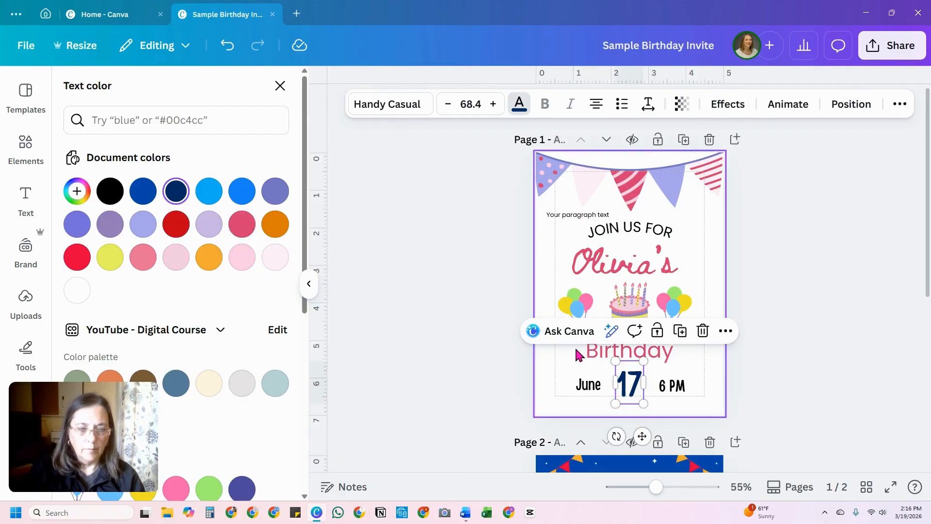
click(239, 224)
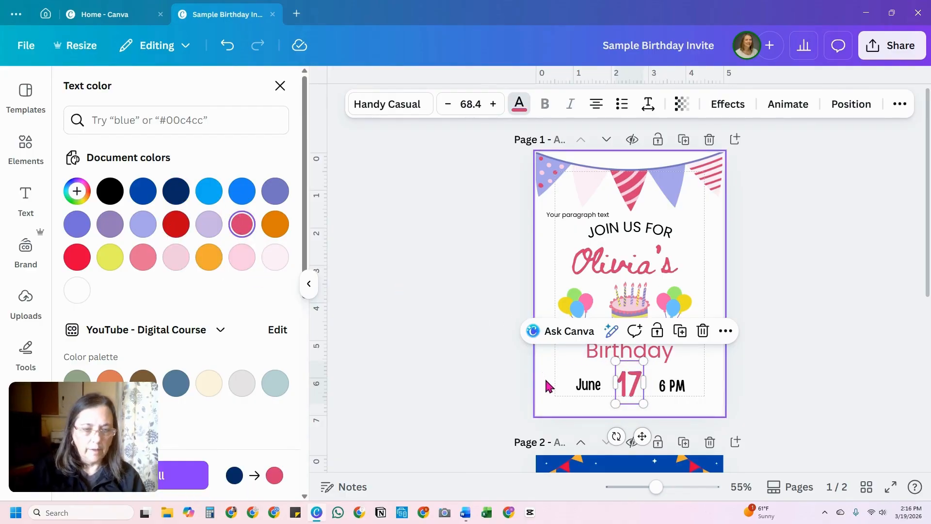
Step: Align the name line, cake, "Birthday" and "17" with each other by their horizontal centers on page 1
click(623, 264)
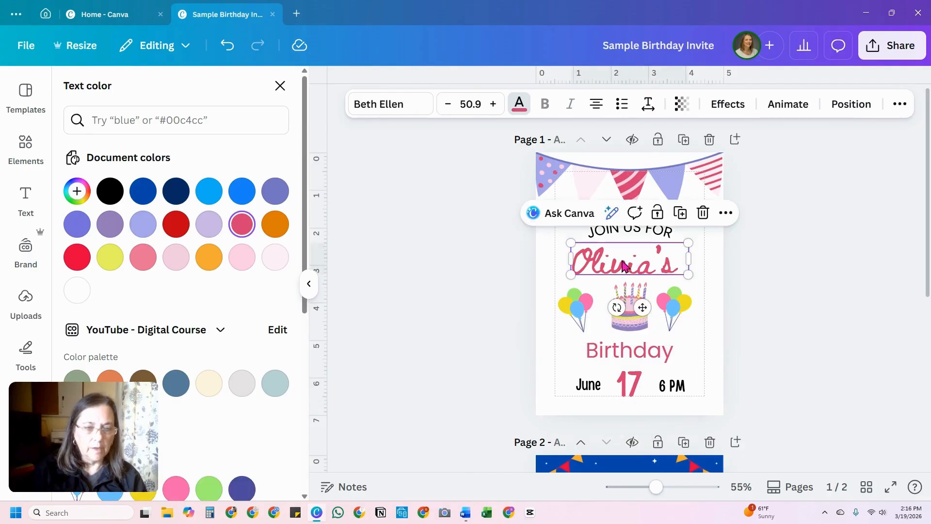
drag(623, 264, 631, 257)
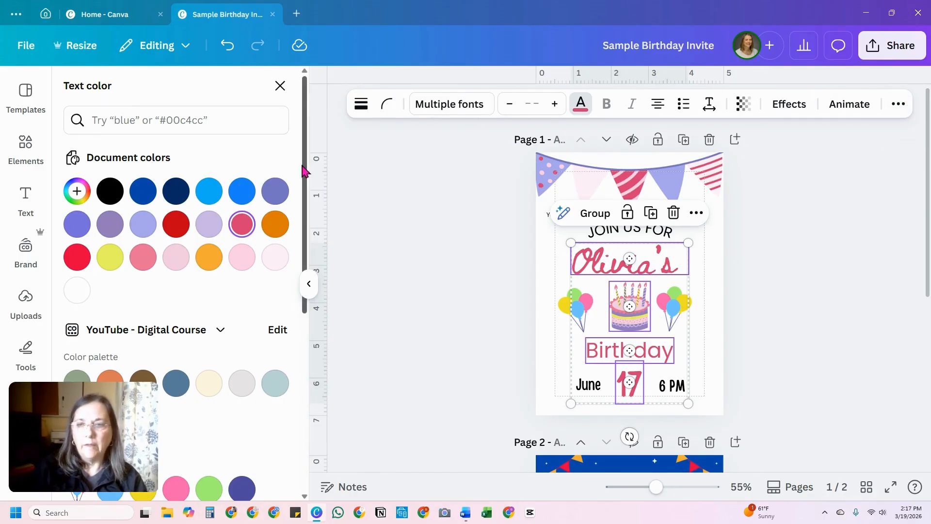
click(309, 285)
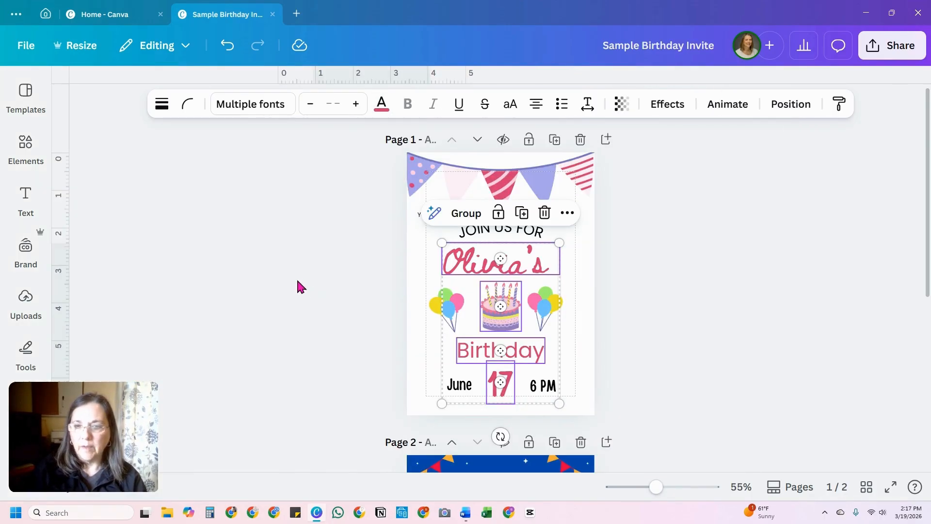
click(790, 108)
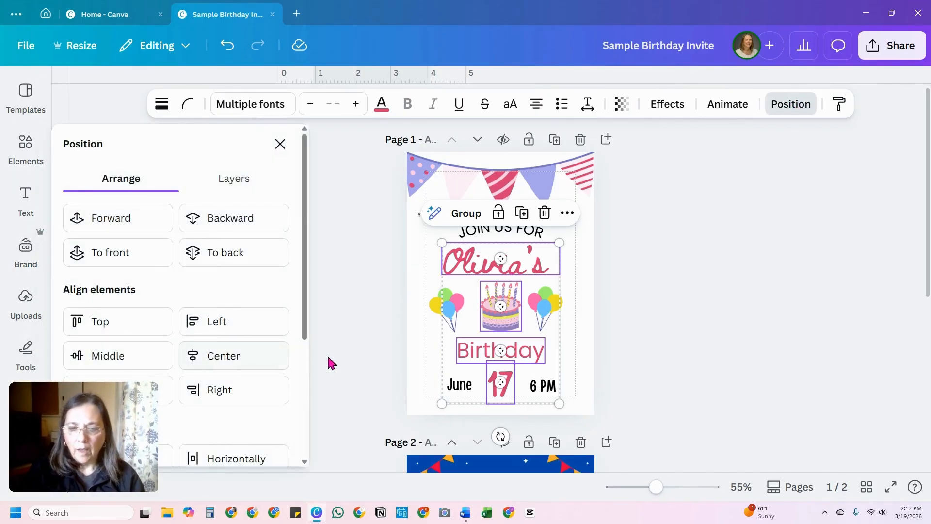
click(224, 360)
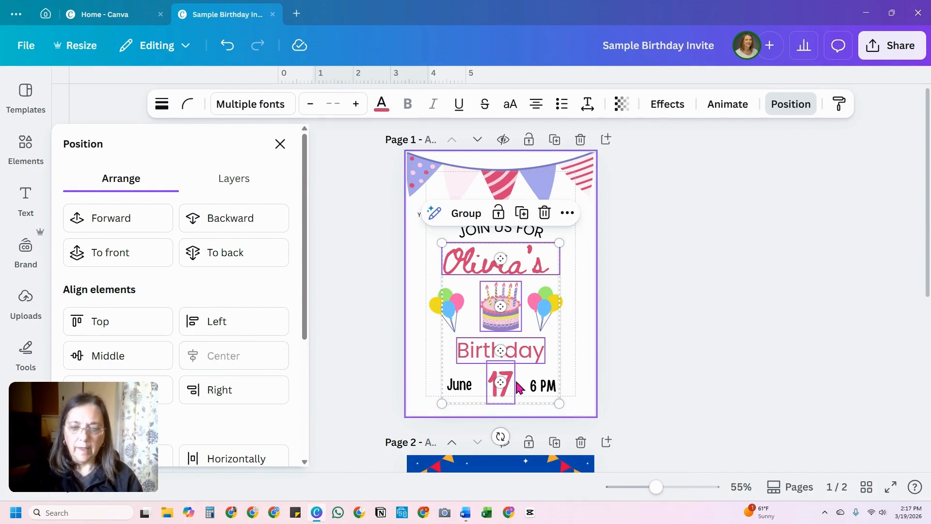
Step: Scale down the name line, cake, balloons, "Birthday" and date row together, and recenter them on the page beneath "JOIN US FOR"
click(459, 384)
click(543, 387)
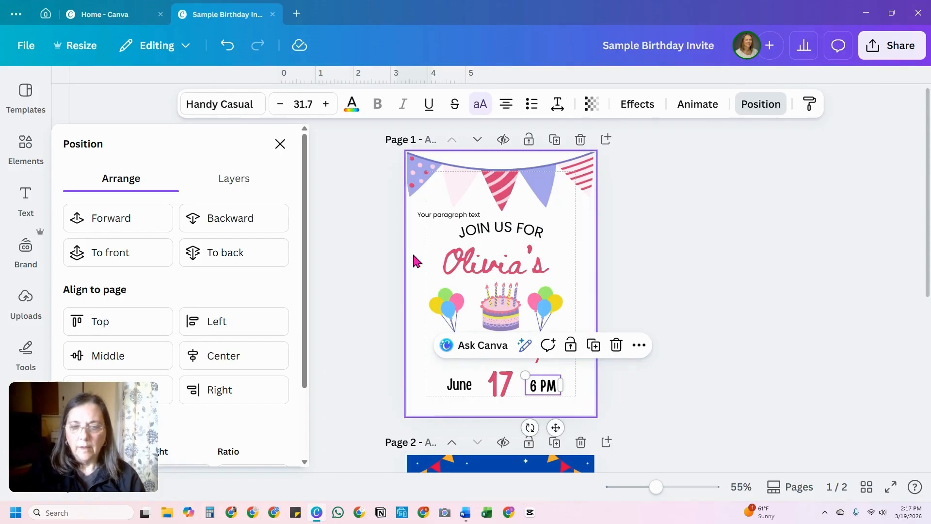
drag(423, 245, 546, 381)
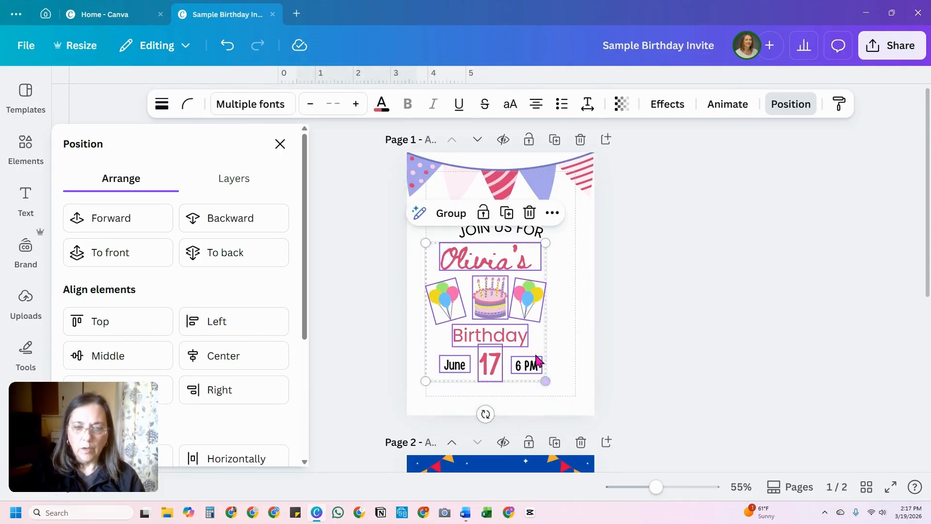
drag(537, 334, 544, 334)
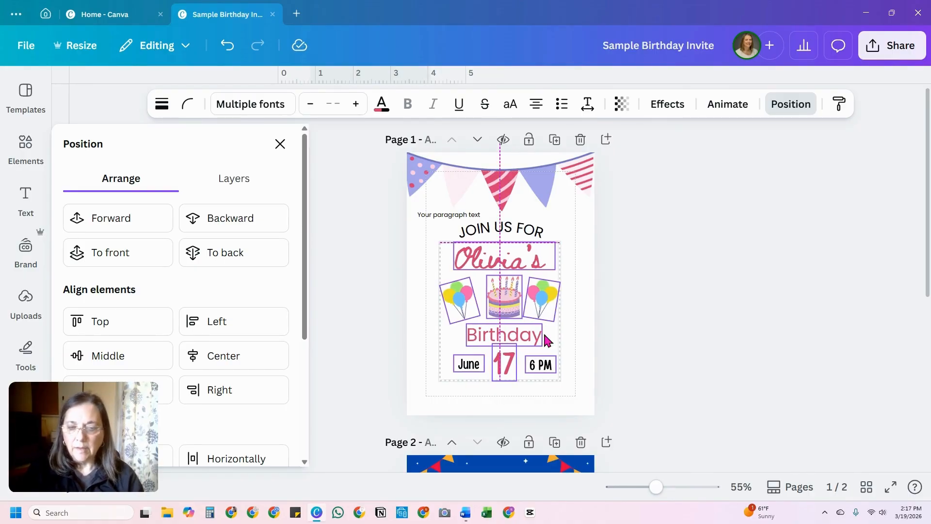
drag(544, 335, 544, 334)
click(521, 397)
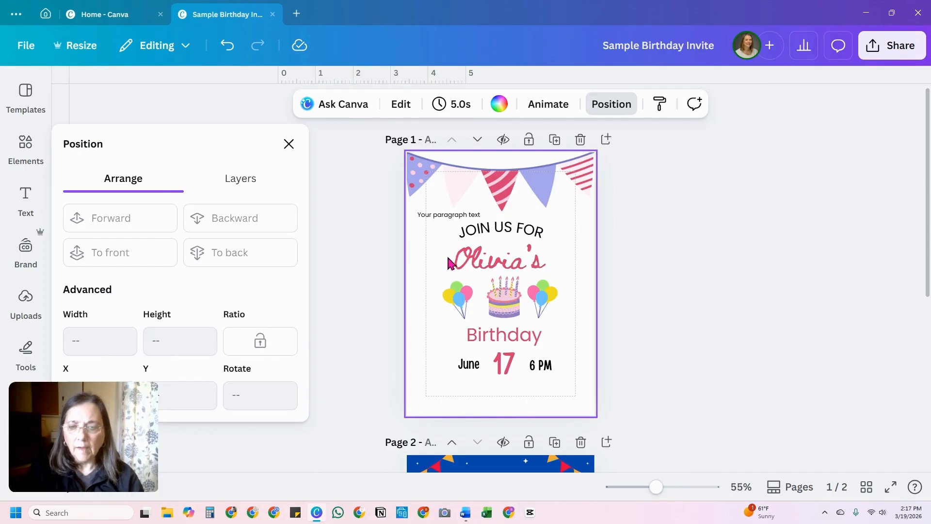
Step: Move the placeholder paragraph text beneath the date row and replace its wording with the party's address
drag(448, 215, 500, 387)
double_click(497, 386)
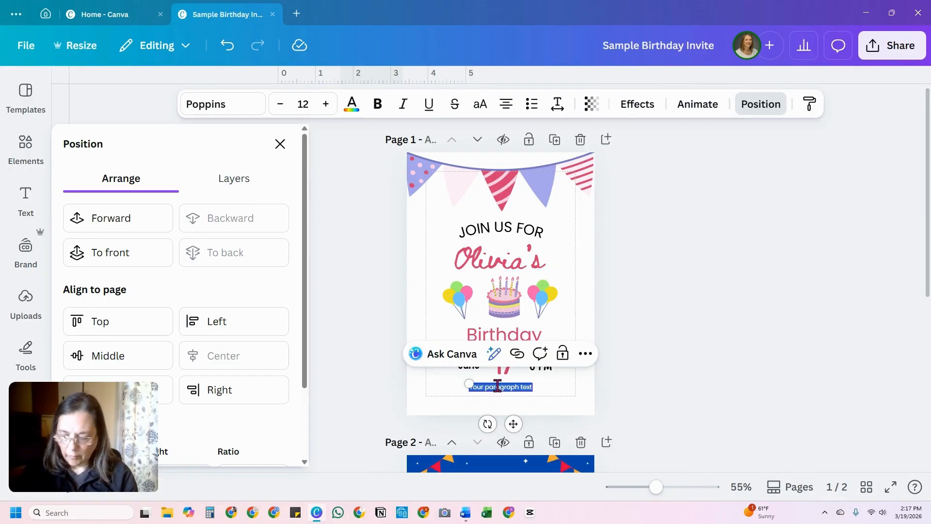
key(BackSpace)
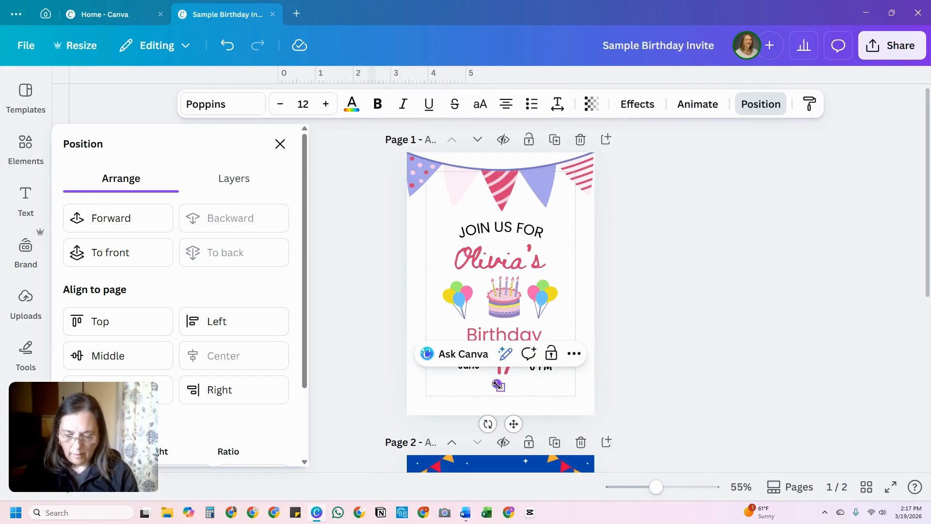
text(16 Stre)
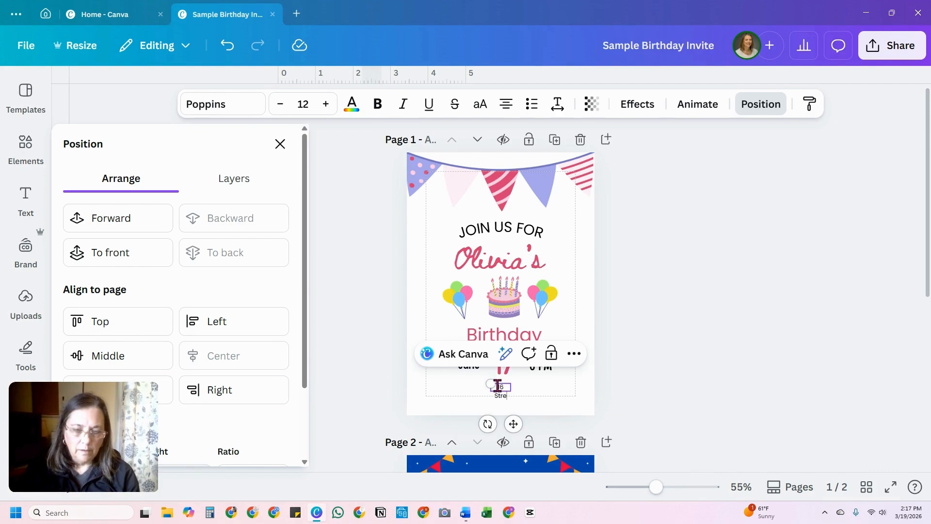
text(et, an)
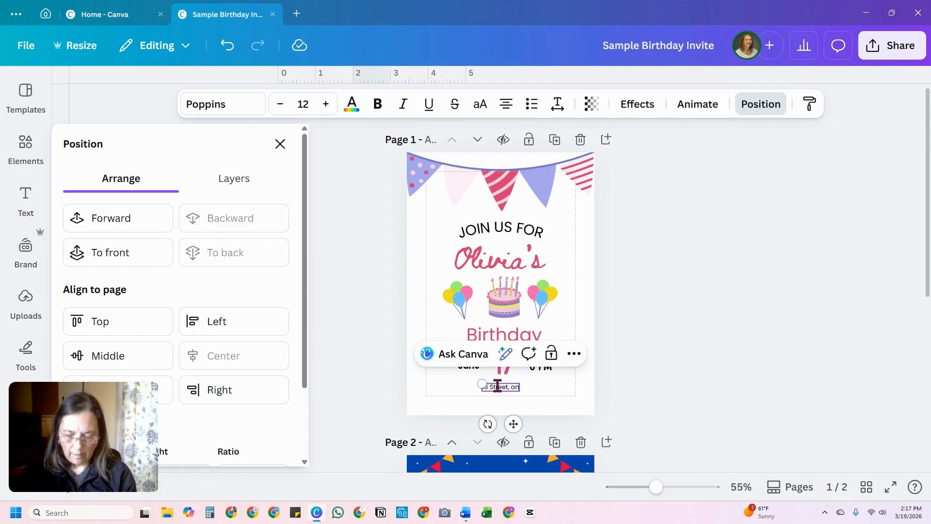
text(ywhere,)
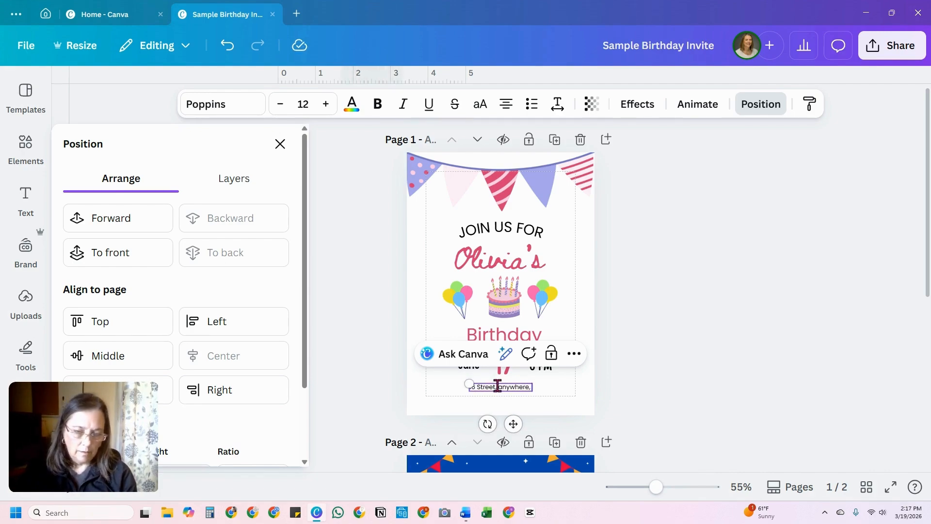
text( s)
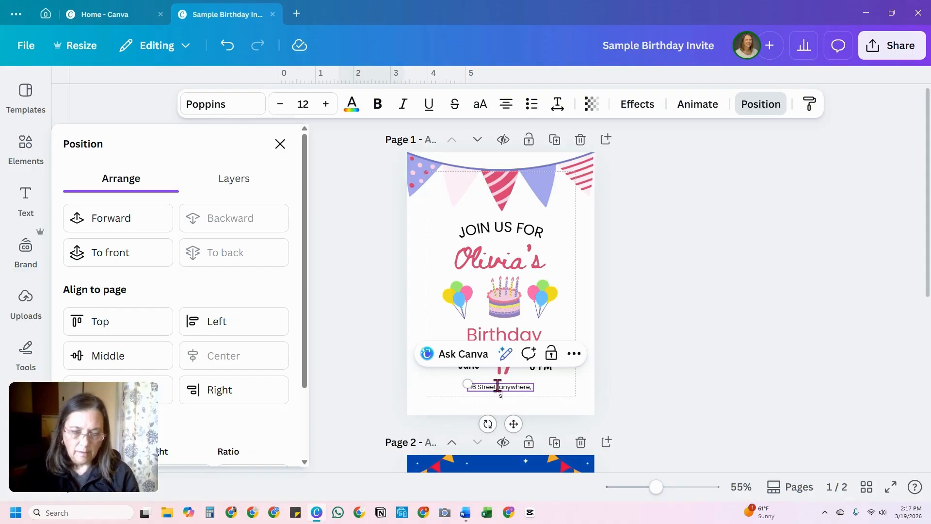
text(tate 12453)
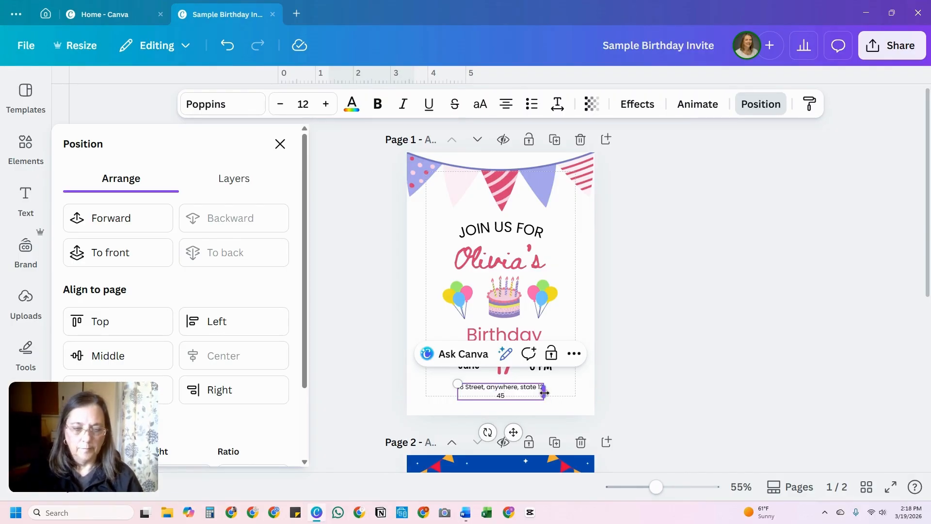
Step: Widen the address text box to fit one line, correct the ZIP code, enlarge the text to 12.4 and shift it slightly down
drag(543, 393, 566, 393)
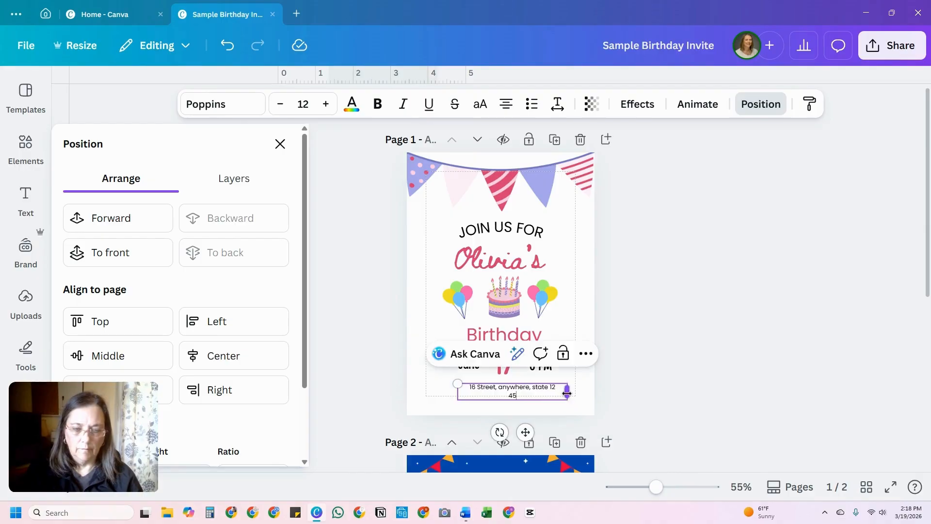
text(3)
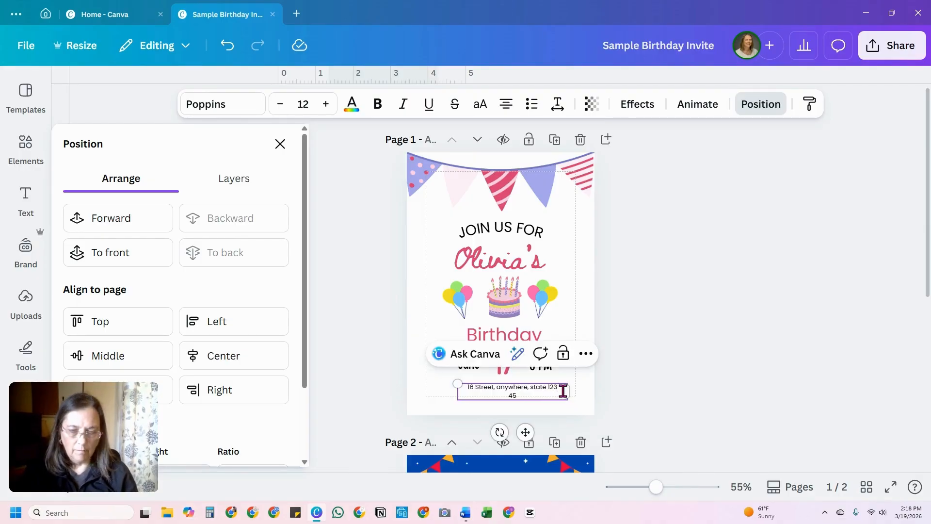
key(Delete)
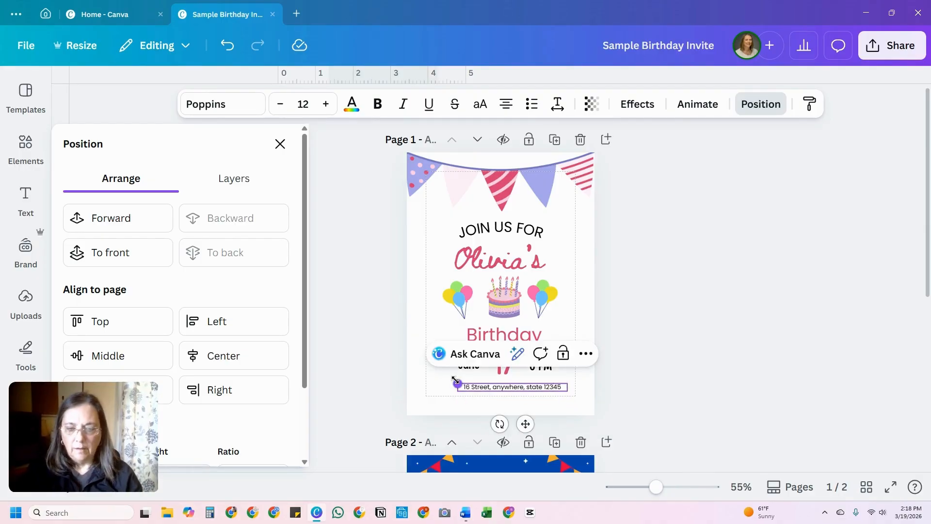
drag(456, 382, 452, 380)
drag(519, 421, 519, 426)
click(494, 406)
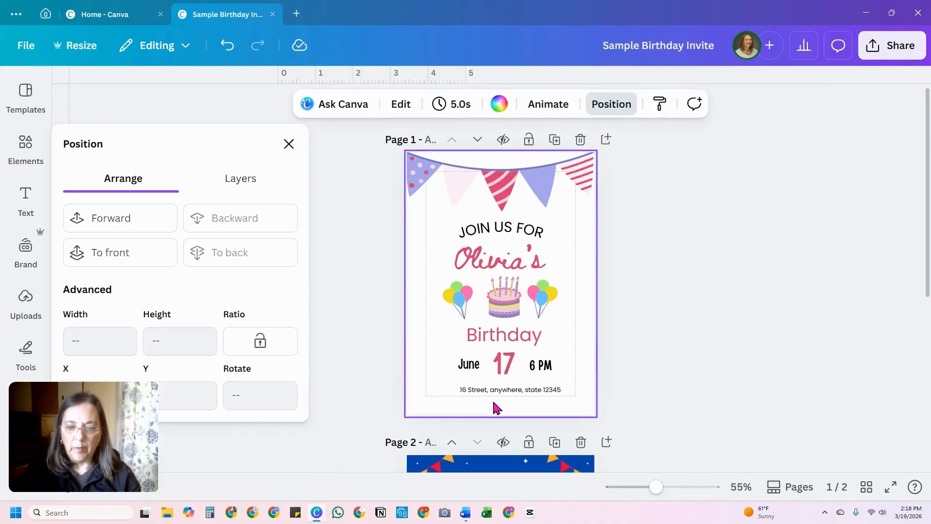
Step: Duplicate the address line directly below itself and replace the copy with "RSVP:" plus the contact's name and phone number
click(504, 390)
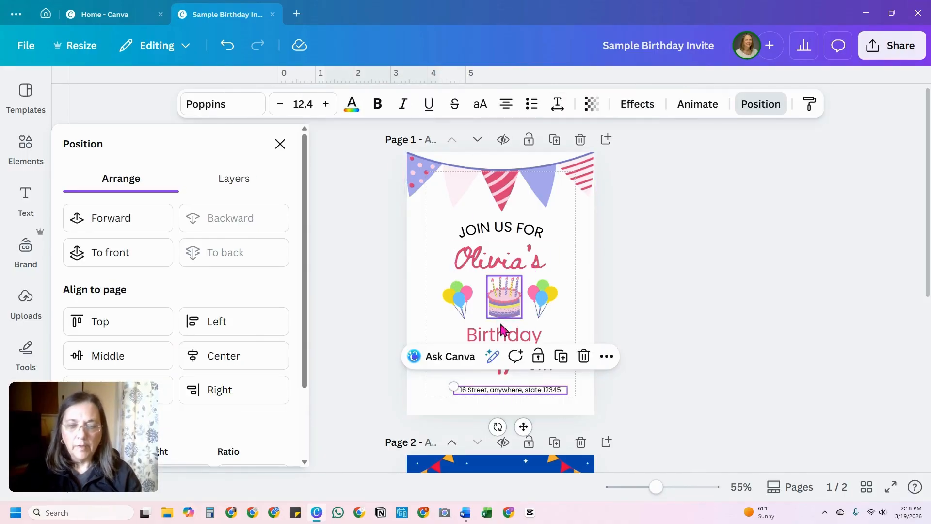
click(561, 357)
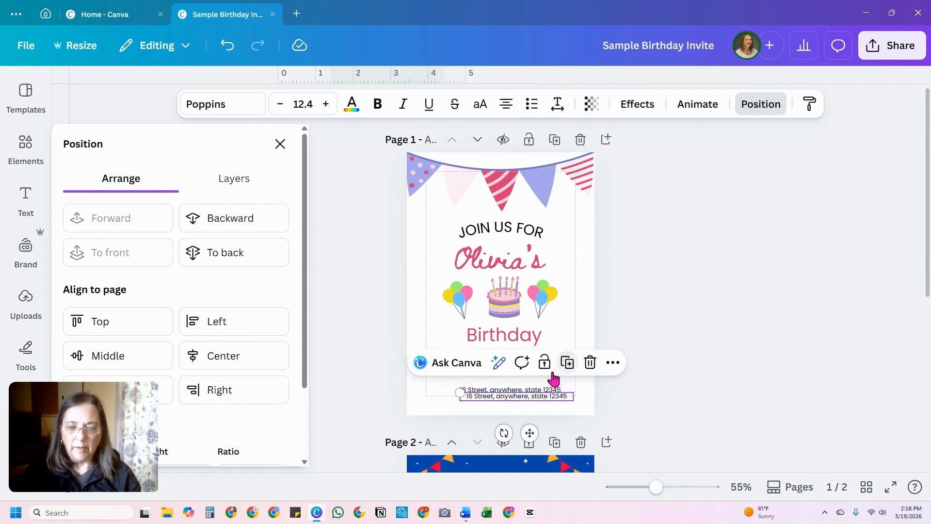
drag(531, 429, 525, 431)
double_click(508, 399)
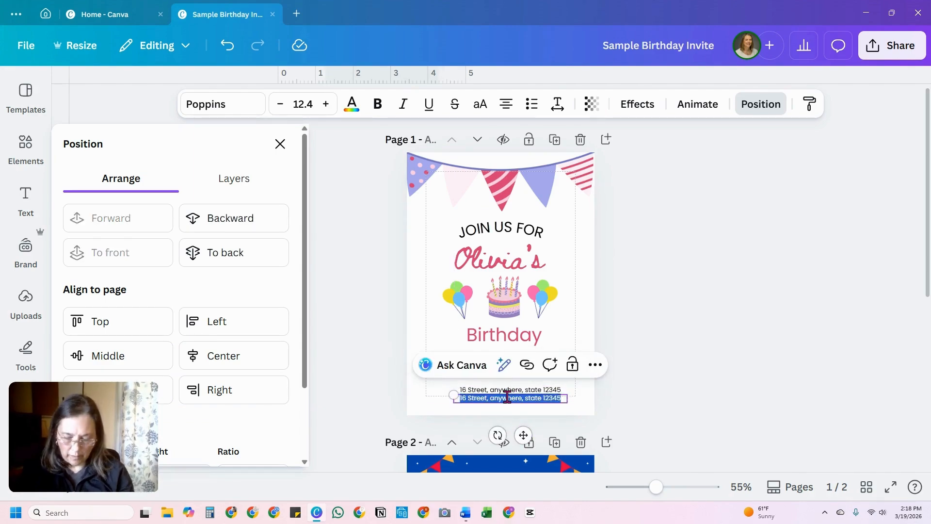
text(RSVP: Mandy)
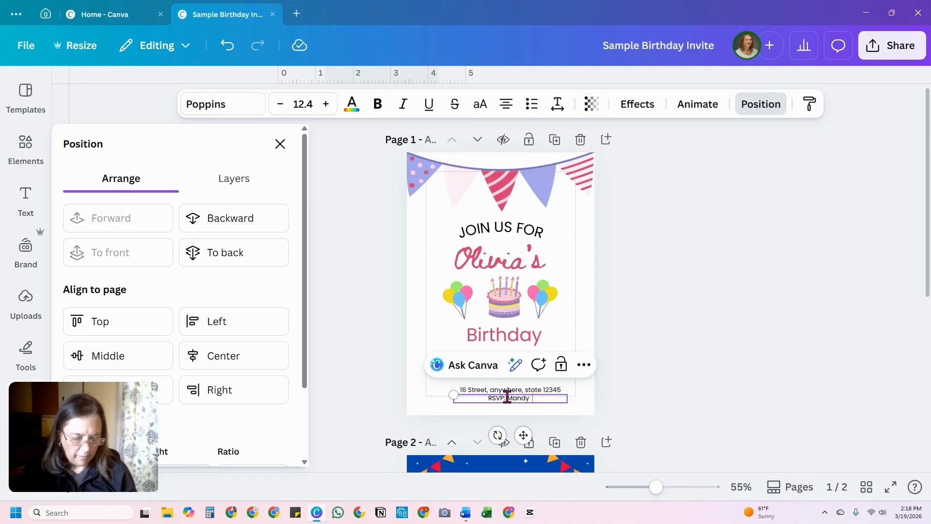
text(456-789)
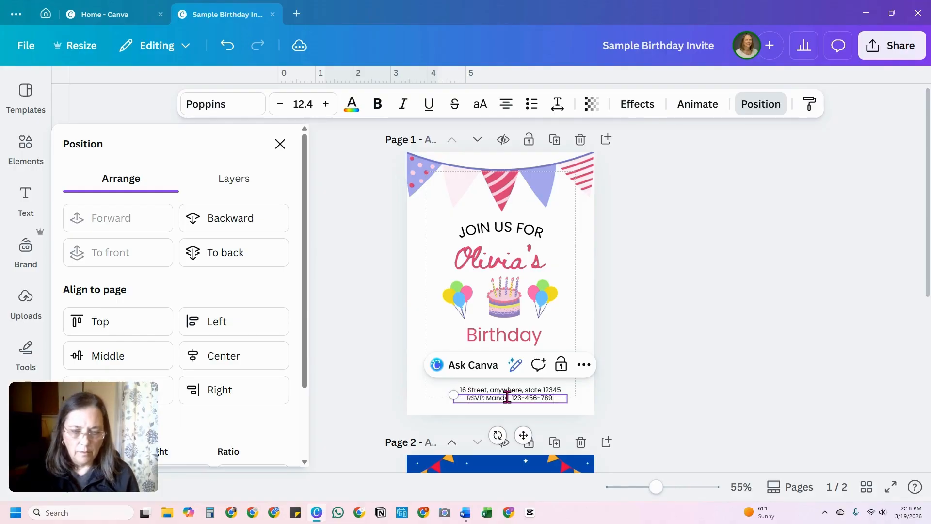
text(0)
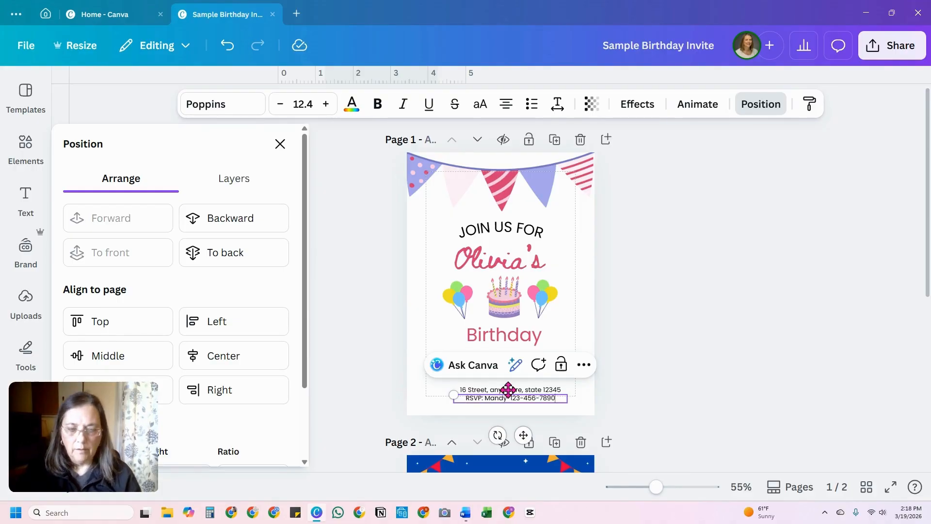
click(583, 402)
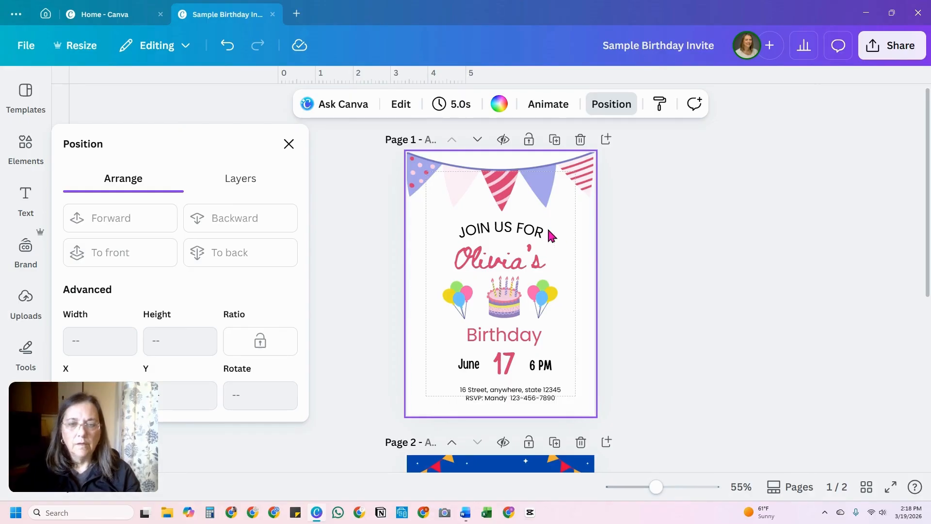
Step: Center the cake under the name line and shrink both balloon clusters, keeping them close beside the cake
click(521, 239)
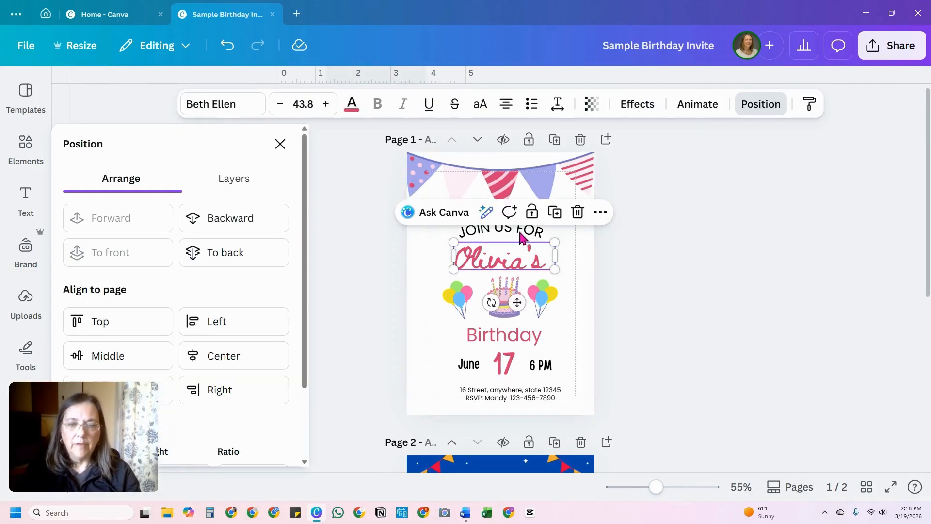
click(542, 302)
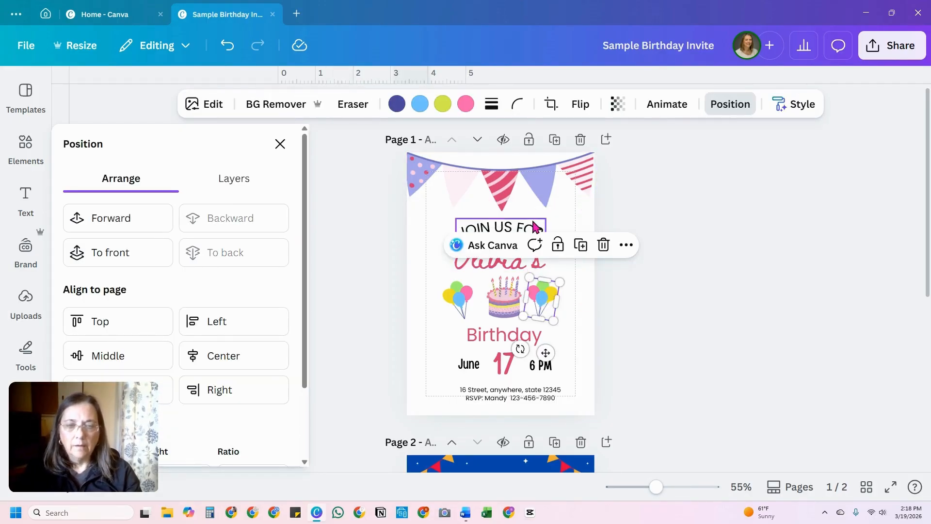
click(533, 227)
click(504, 306)
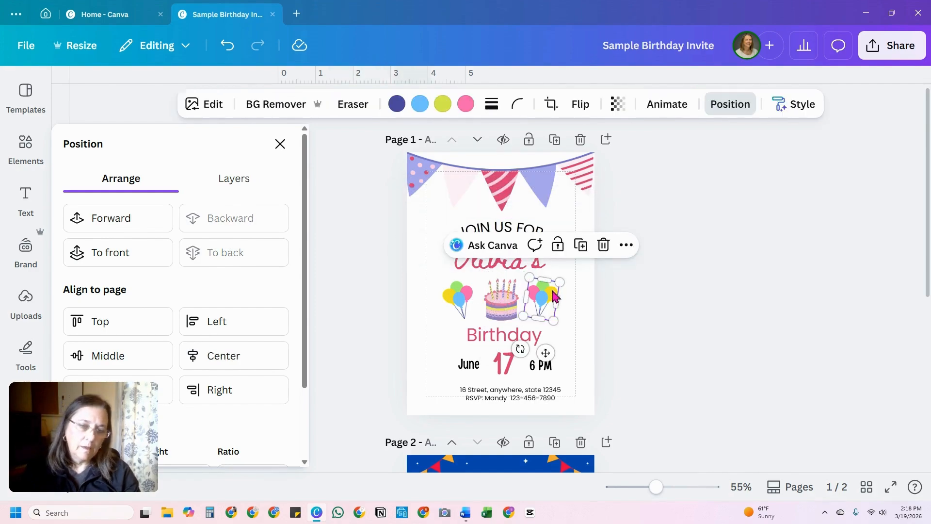
drag(554, 295, 551, 295)
click(478, 311)
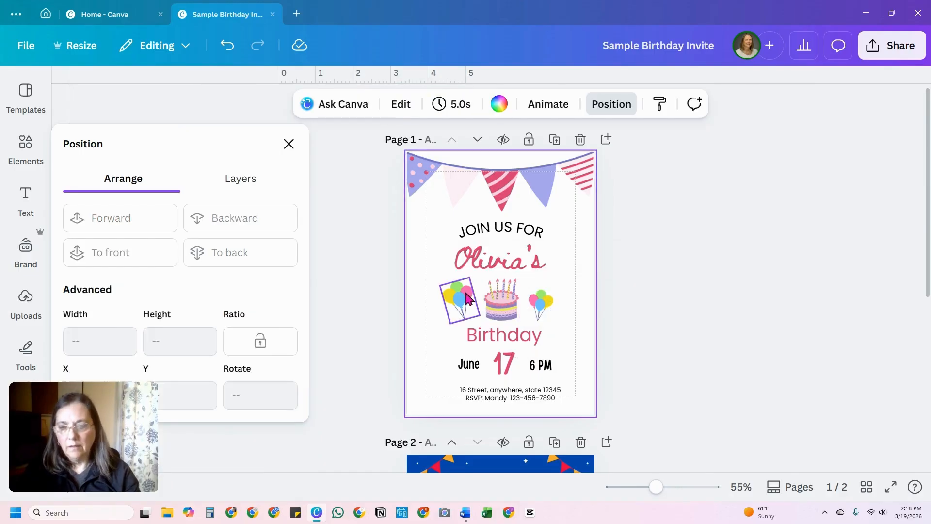
click(445, 290)
drag(438, 286, 453, 295)
click(582, 292)
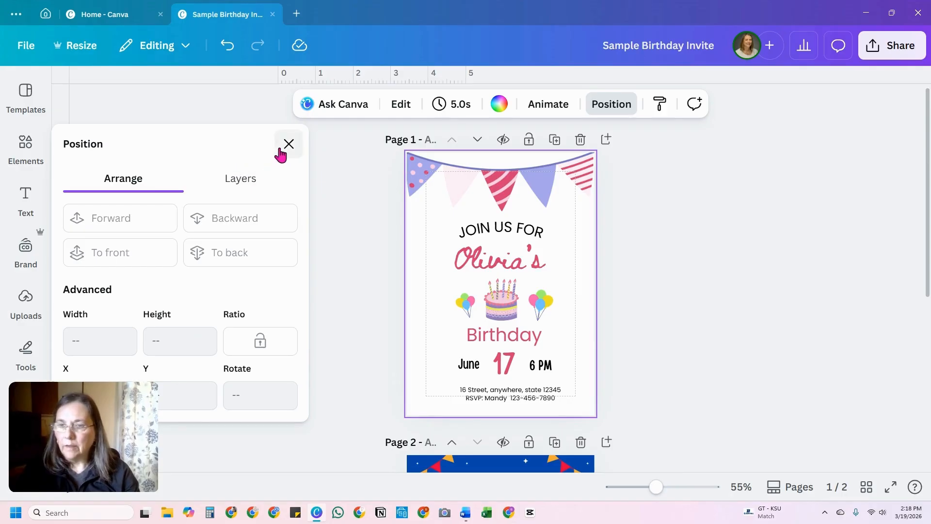
Step: Go back to the graphics search and change the search term to "Birthday 1"
click(289, 144)
click(24, 154)
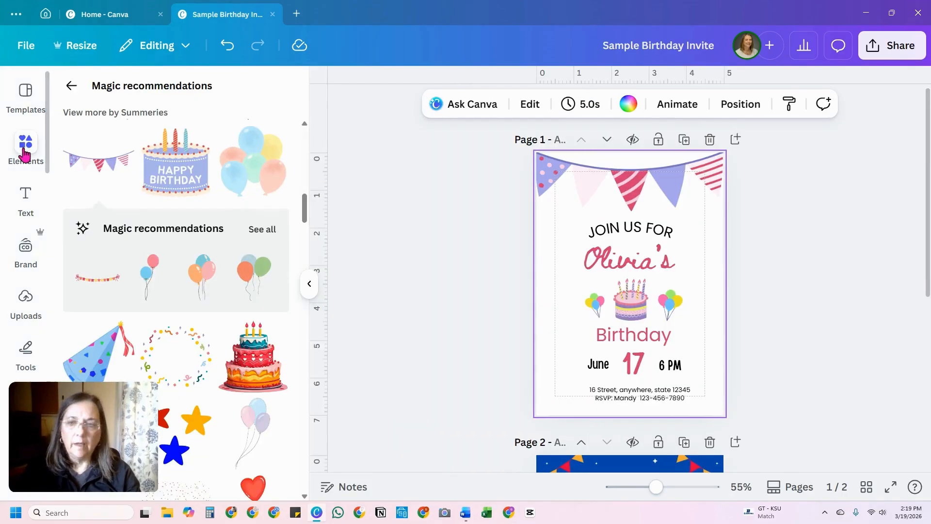
scroll(91, 145, up, 2)
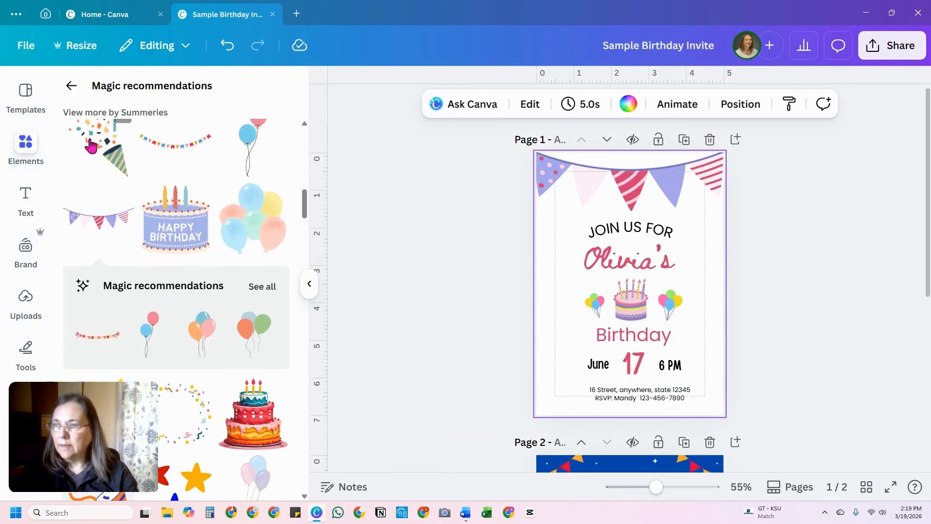
click(74, 88)
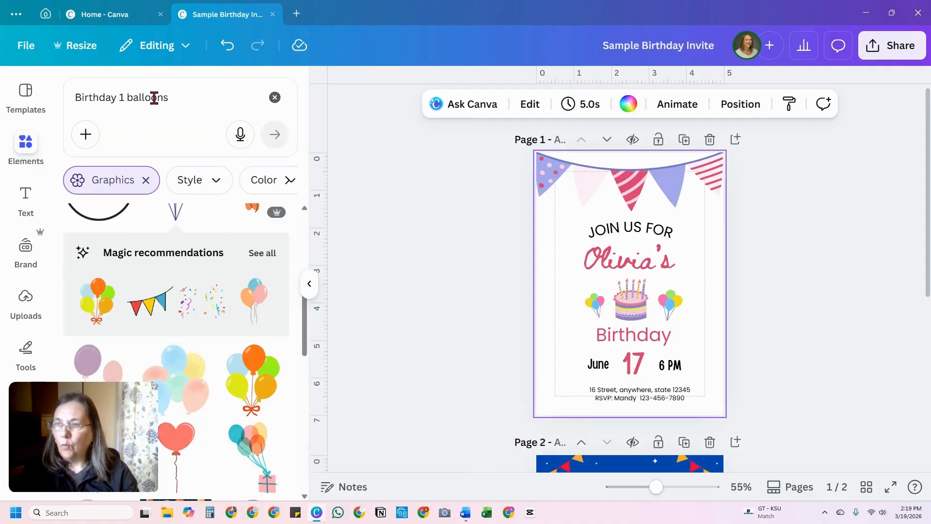
click(158, 97)
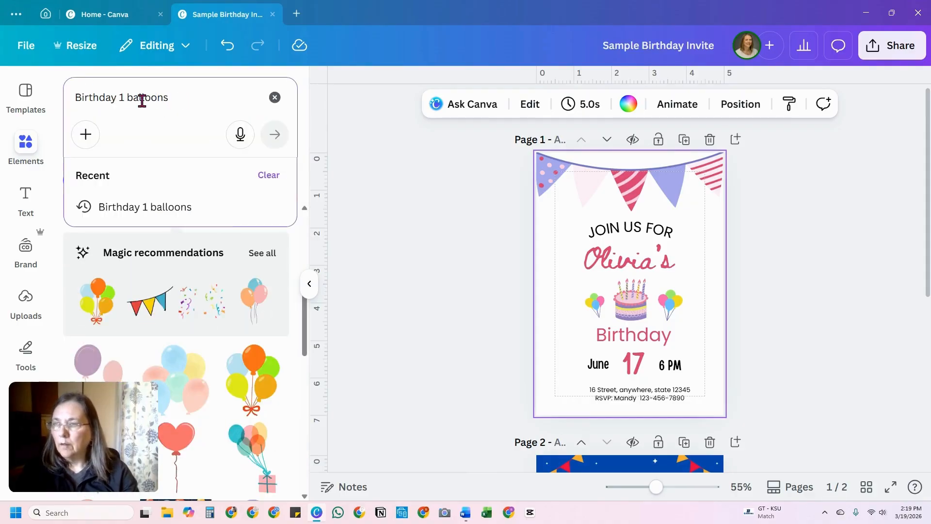
drag(128, 99, 179, 99)
key(BackSpace)
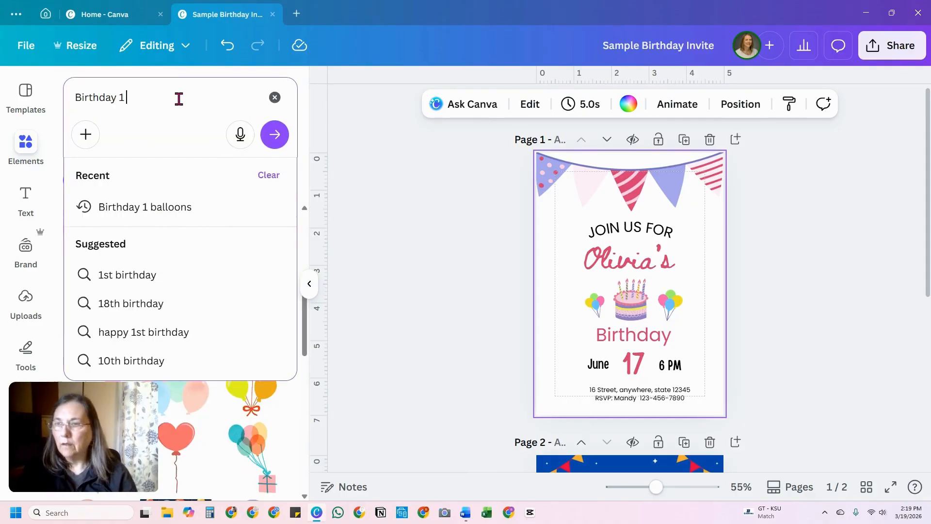
click(273, 134)
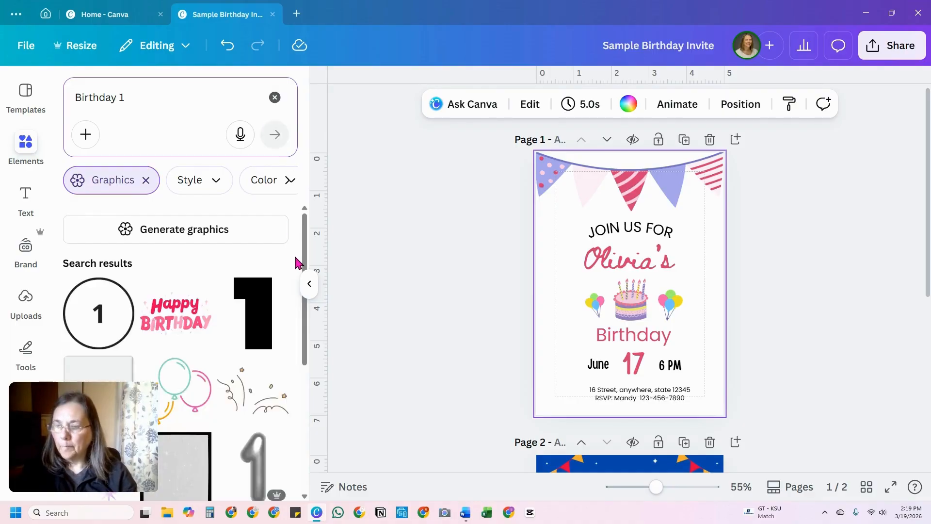
Step: Add the orange number 1 graphic to the invitation and shrink it, placing it to the left of the balloons
scroll(286, 267, down, 2)
scroll(284, 273, down, 5)
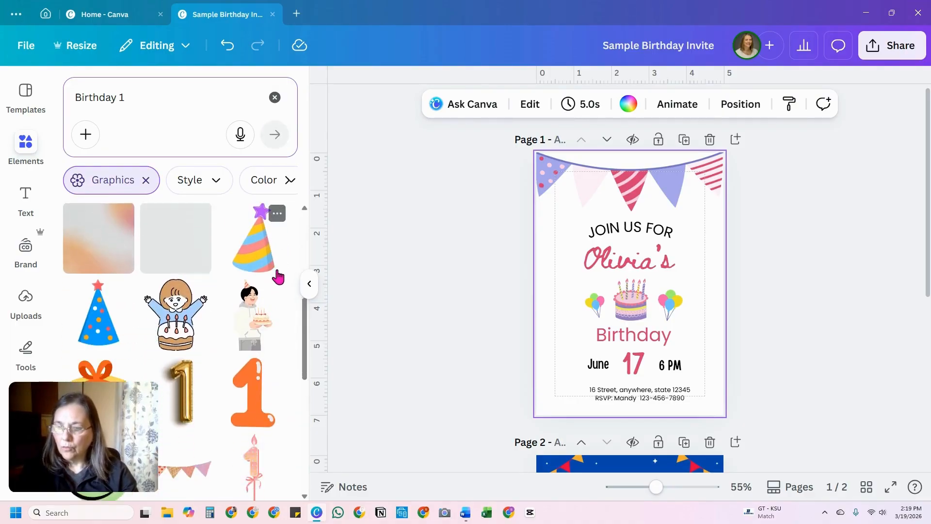
scroll(206, 326, down, 1)
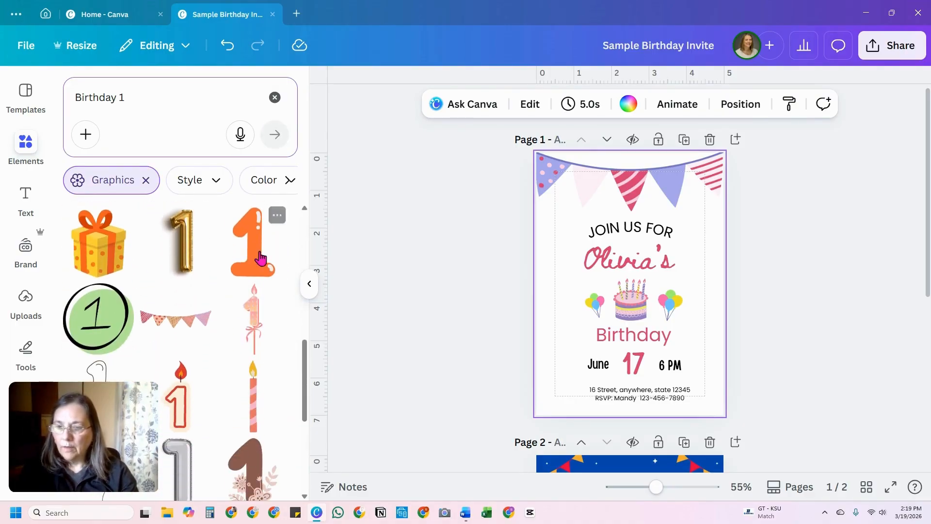
click(256, 263)
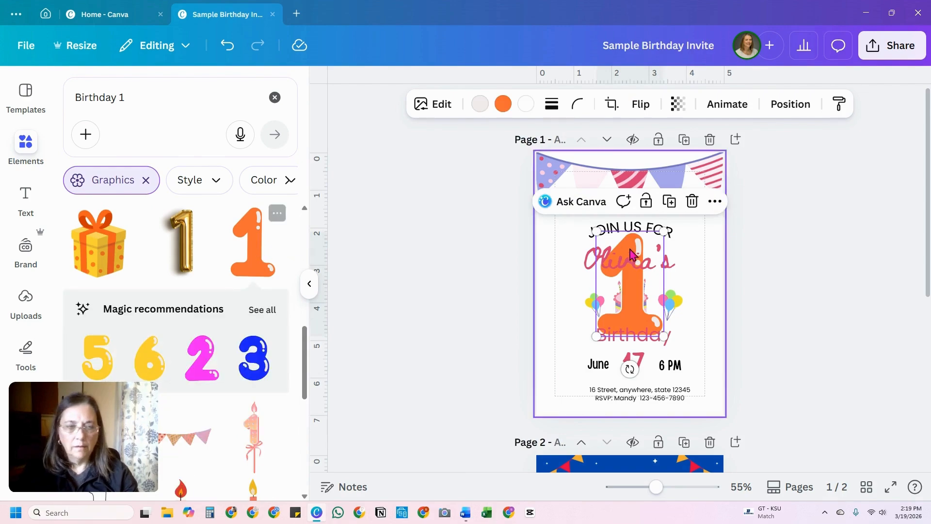
drag(663, 232, 557, 299)
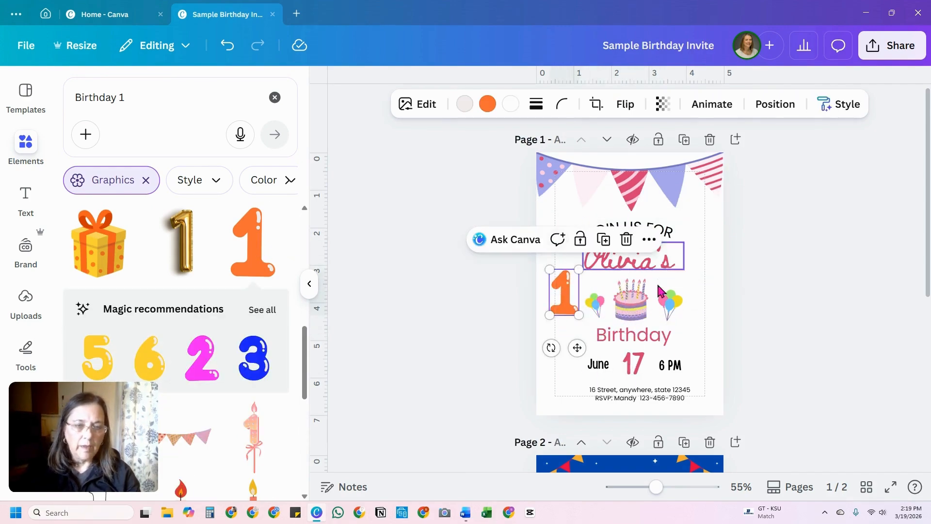
Step: Recolor the number 1 in the document's dark pink and center it between the balloons, moving the cake up beside the "JOIN US FOR" line
click(487, 103)
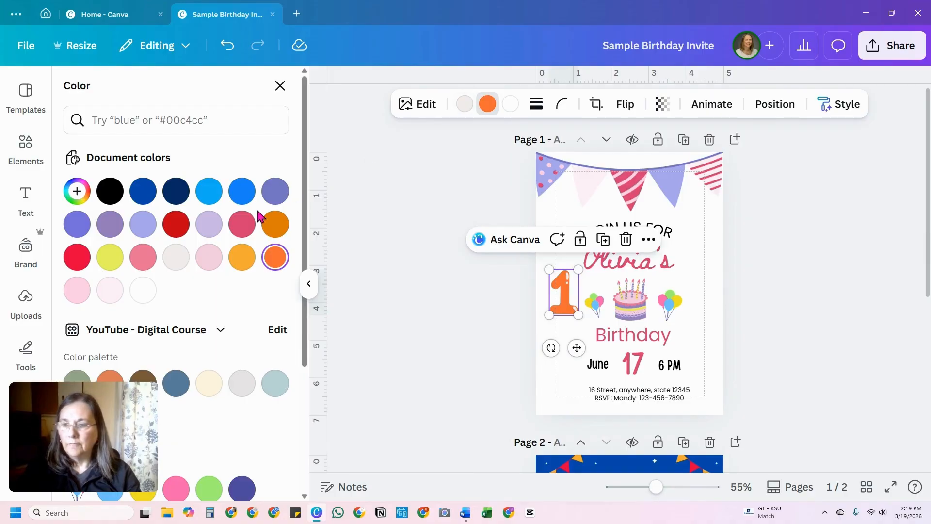
click(242, 224)
click(710, 299)
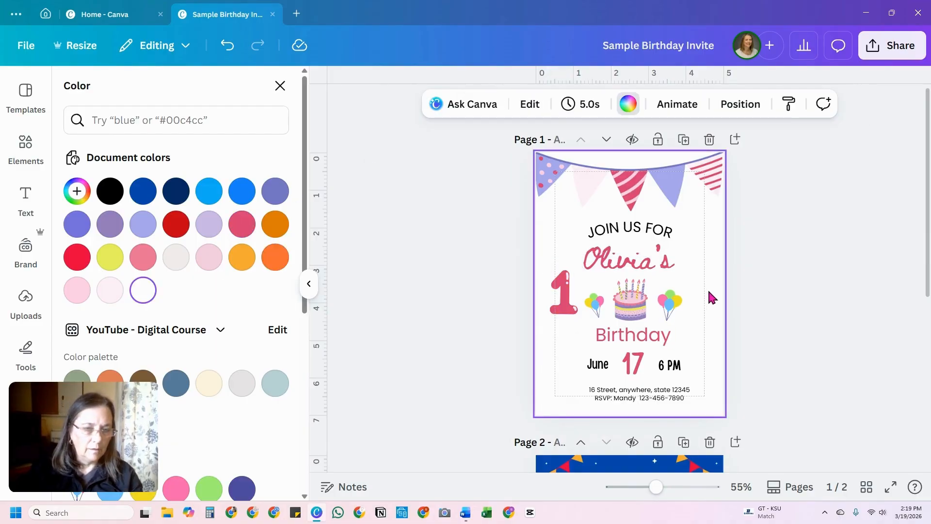
drag(667, 301, 560, 231)
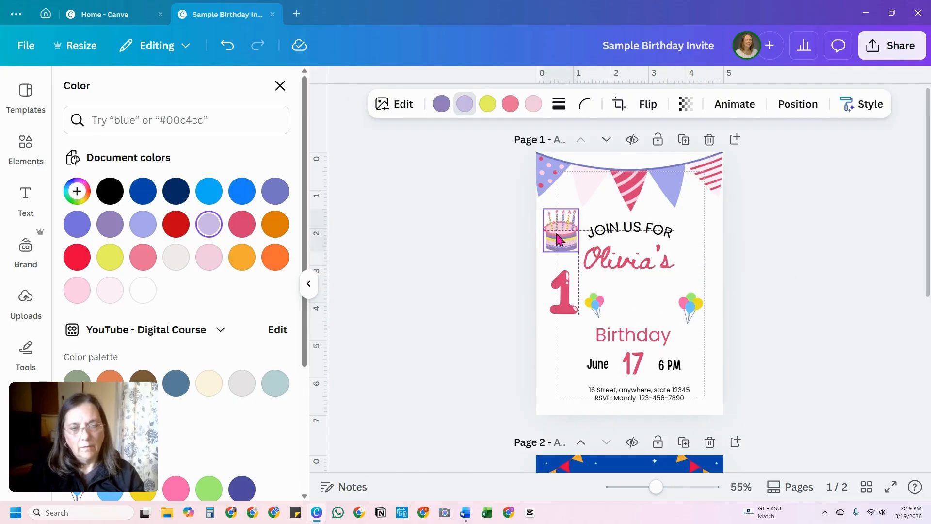
mouse_move(560, 293)
mouse_down()
mouse_move(627, 299)
mouse_move(590, 297)
mouse_up()
Step: Try adding more text after the name on the name line, then restore the original wording
click(678, 265)
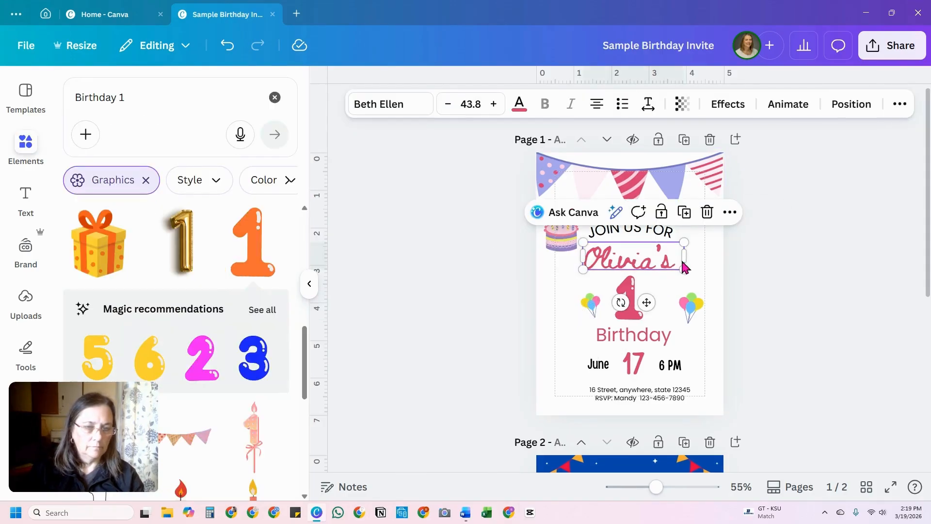
double_click(679, 260)
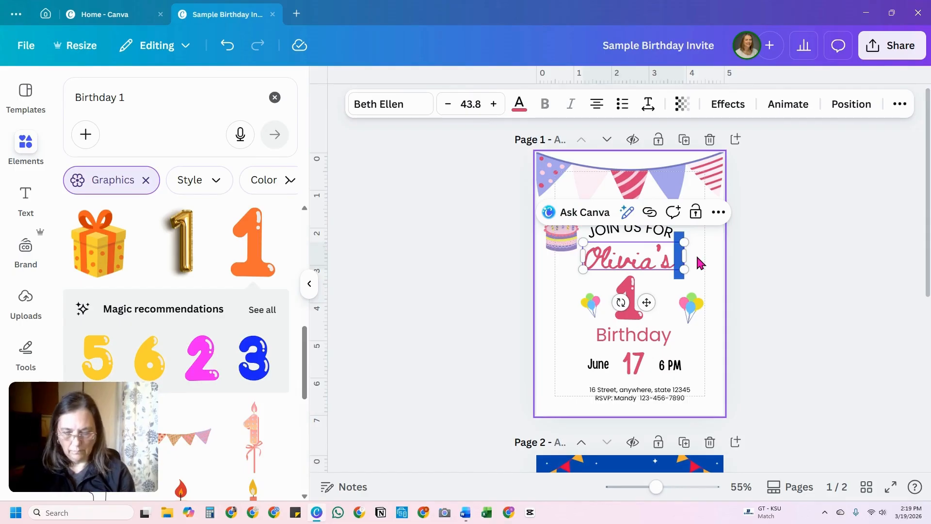
key(Escape)
drag(683, 255, 696, 256)
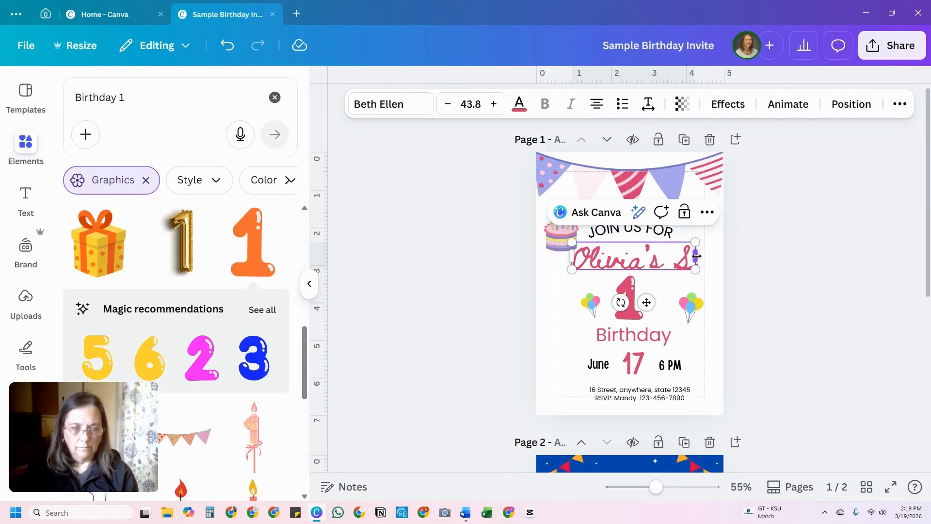
key(BackSpace)
key(BackSpace)
key(BackSpace)
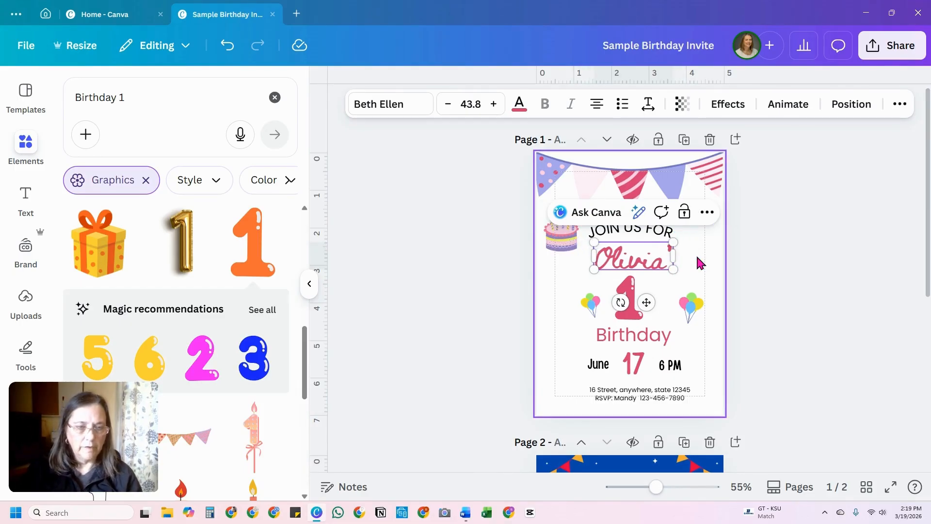
text(s)
Step: Move the number 1 beside the date row, duplicate the name line directly below itself and replace the copy with "Sweet One"
drag(621, 302, 543, 364)
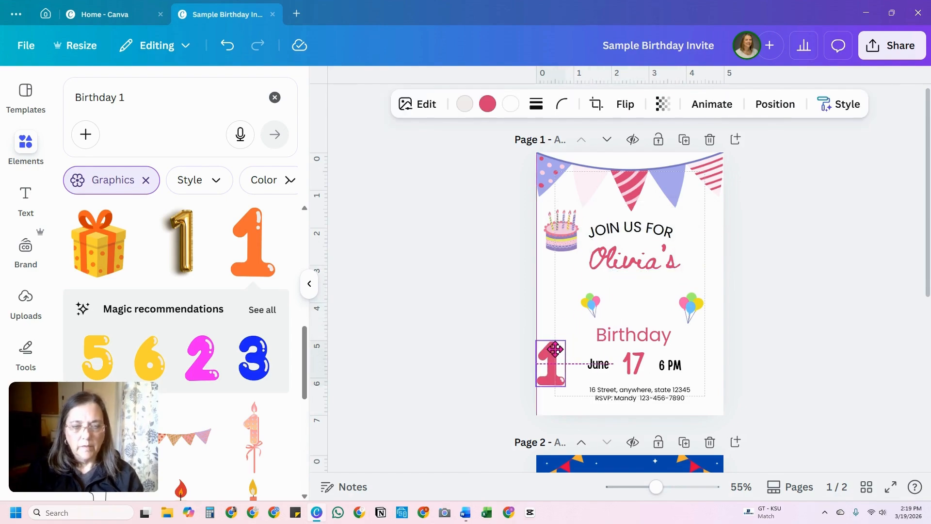
click(633, 255)
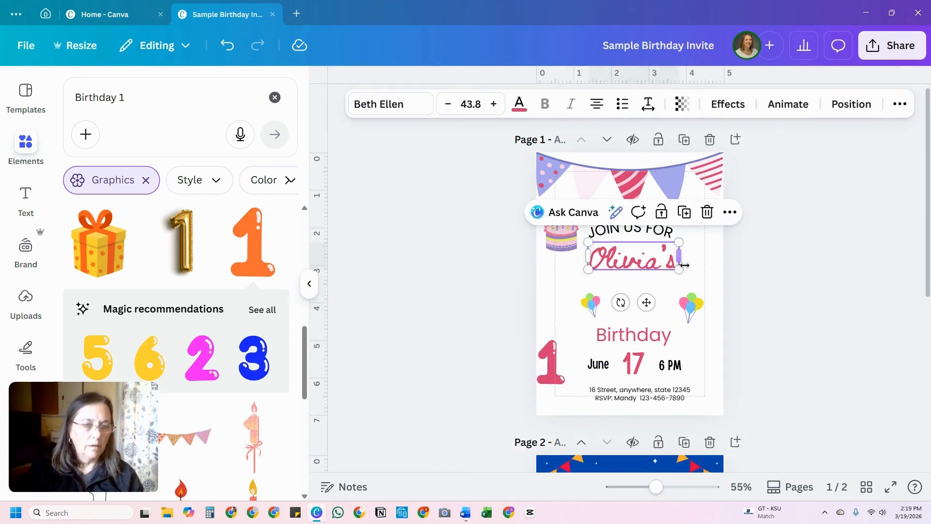
drag(633, 268, 632, 298)
click(682, 224)
double_click(631, 296)
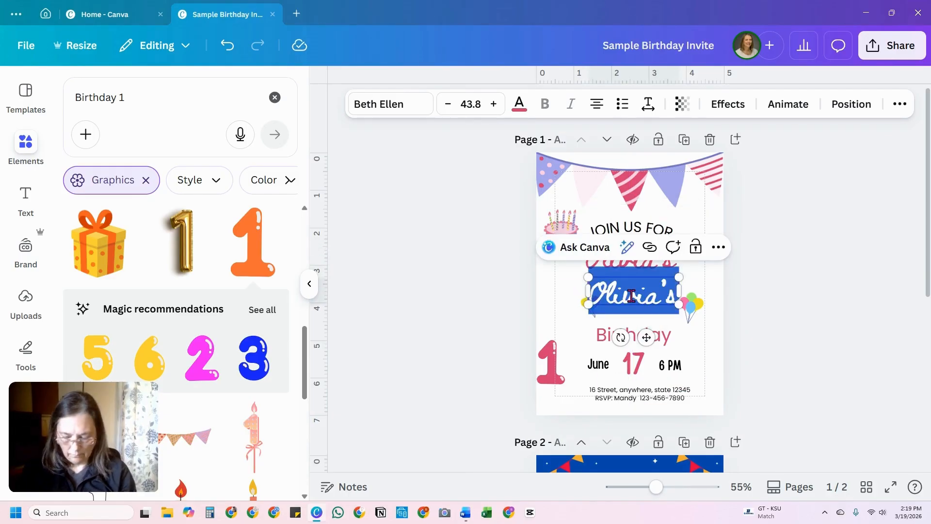
text(Sweet)
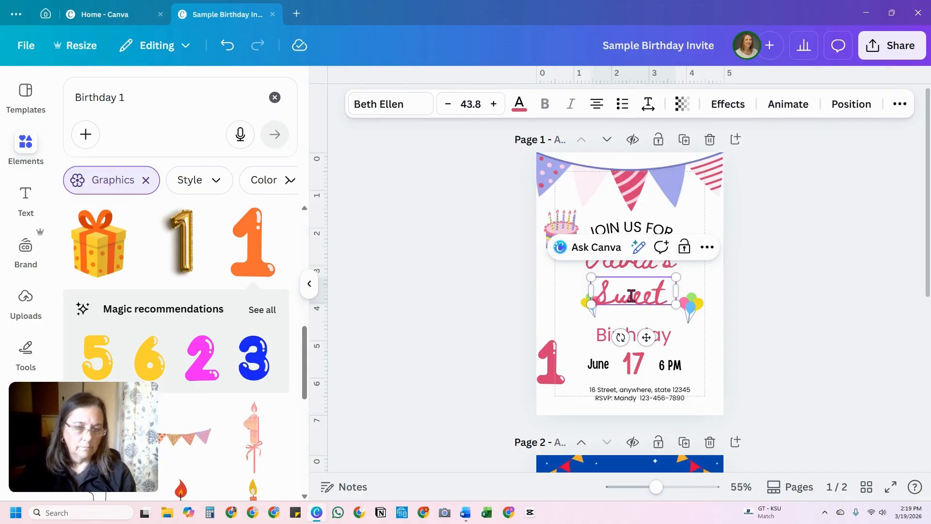
text( One)
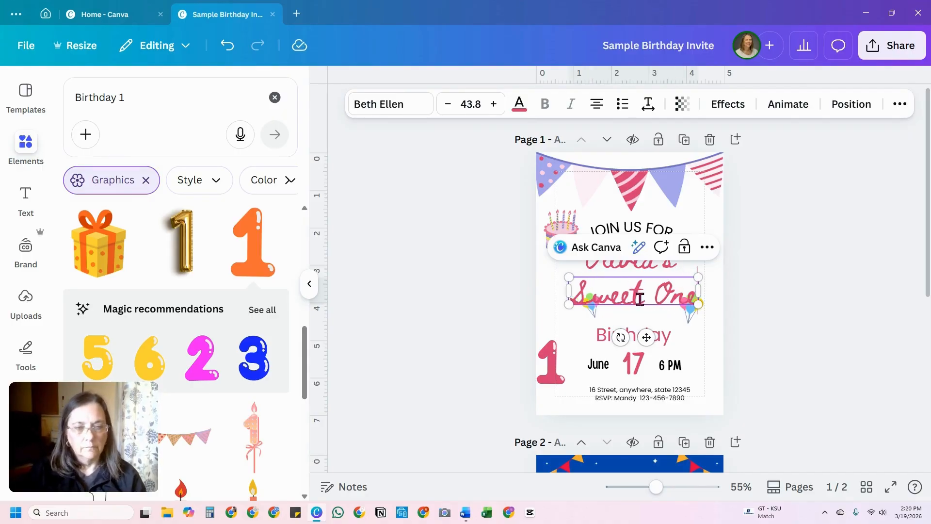
Step: Move "Sweet One" closer to the name line and arrange the balloon clusters and the cake beneath it, with the cake in the middle
drag(640, 299, 579, 315)
click(684, 308)
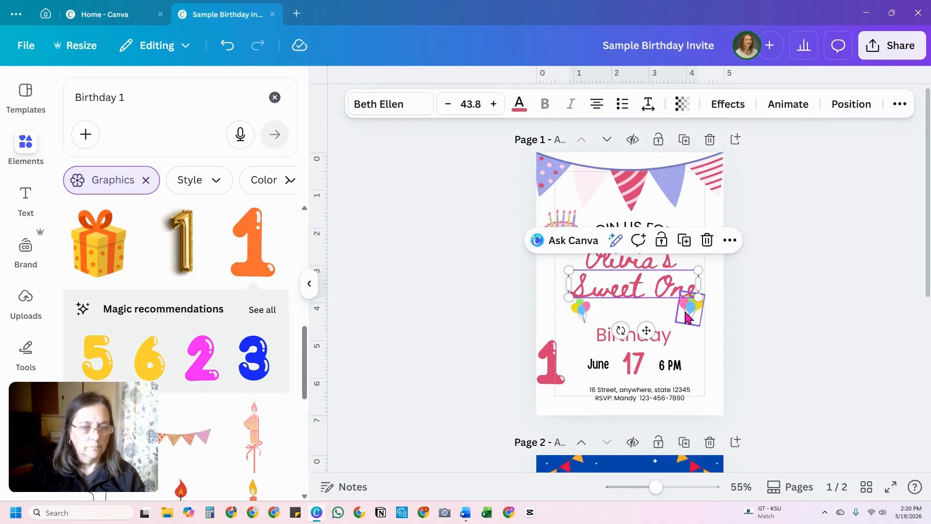
drag(562, 217, 636, 290)
click(603, 290)
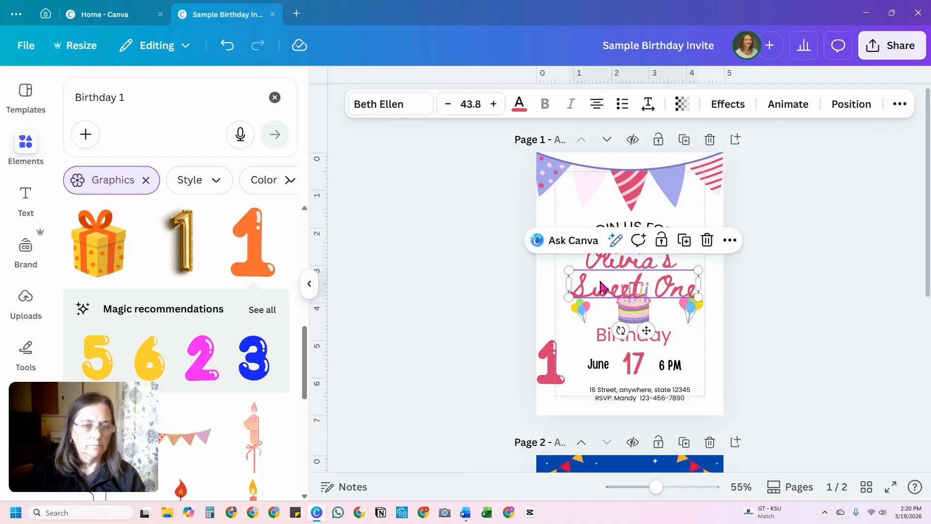
Step: Move the number 1 graphic onto page 2 and delete that whole page
click(550, 375)
drag(550, 375, 570, 454)
scroll(712, 426, down, 6)
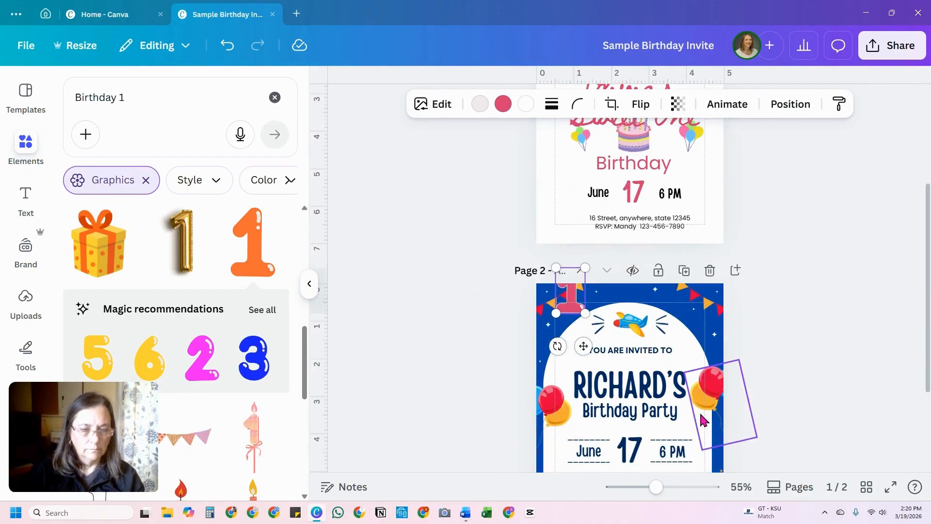
scroll(686, 406, up, 4)
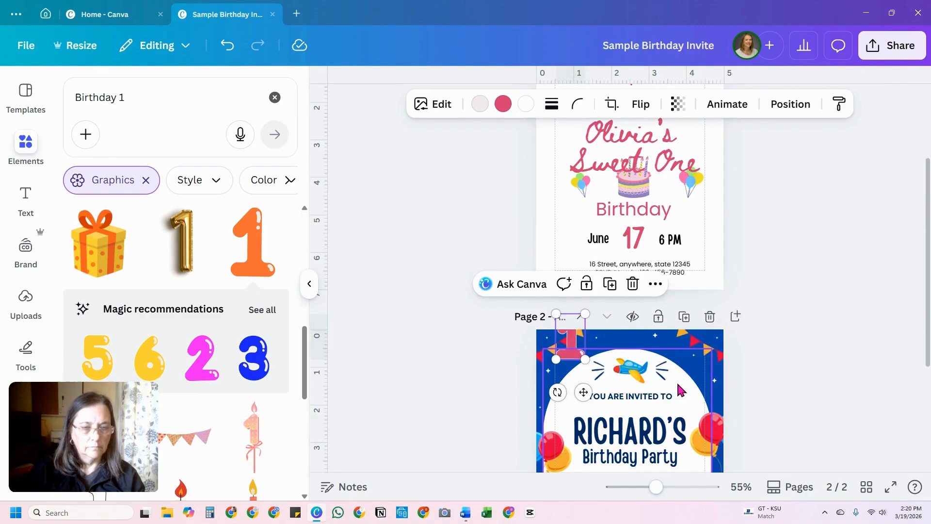
click(709, 317)
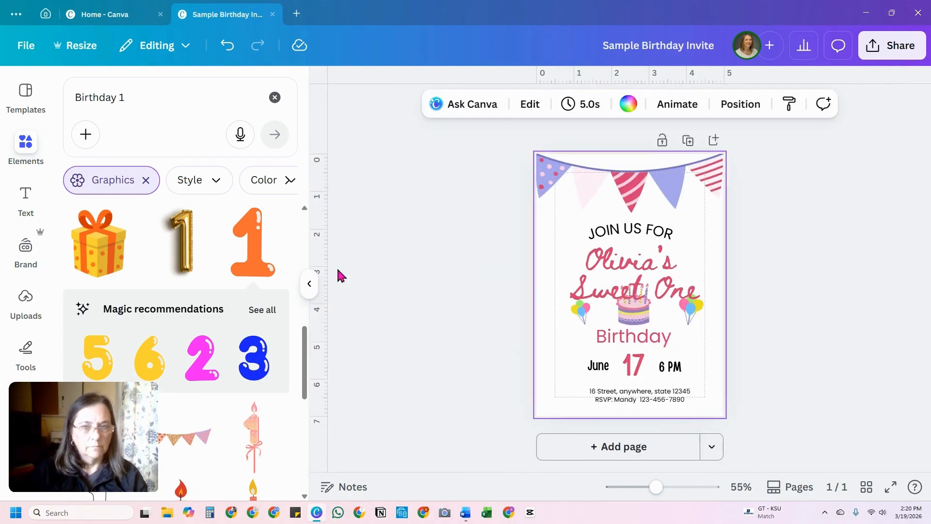
click(309, 284)
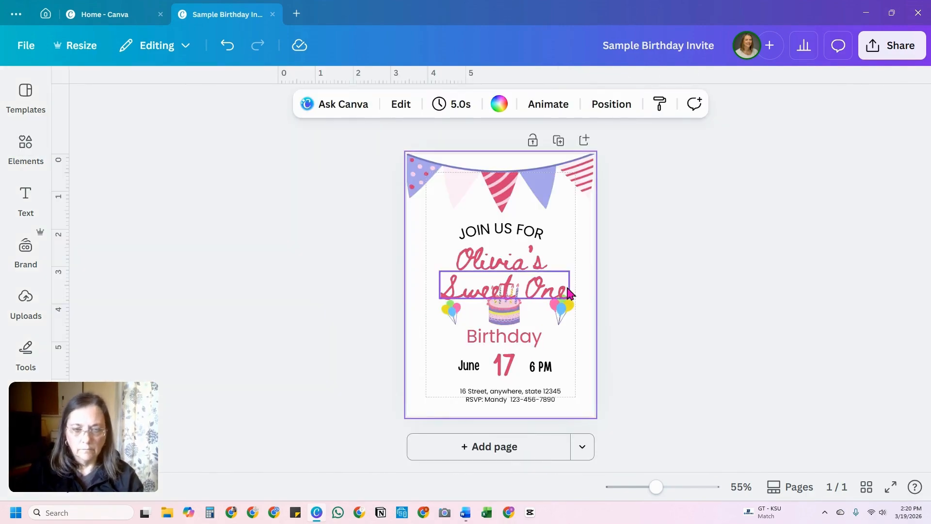
Step: Shrink the name line and "Sweet One" together to size 33.5, keep them closely stacked and align their centers
click(505, 234)
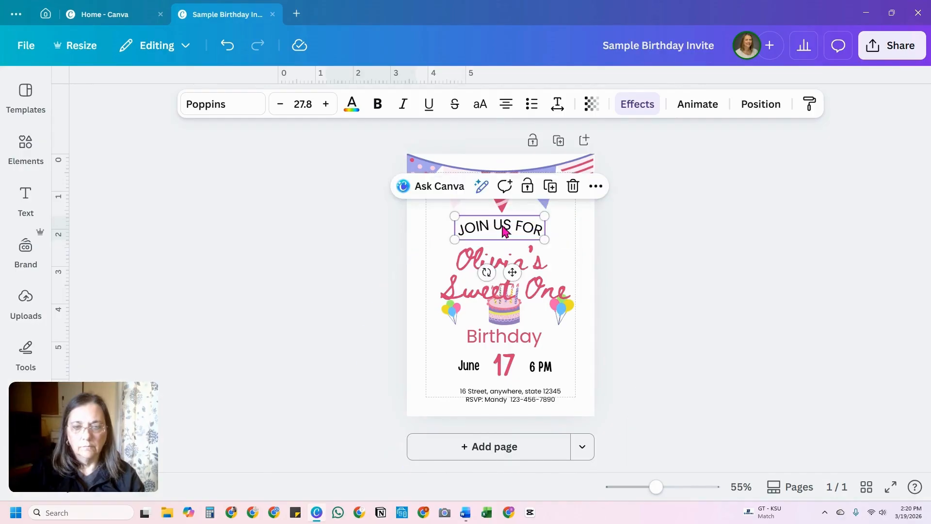
click(482, 257)
click(482, 283)
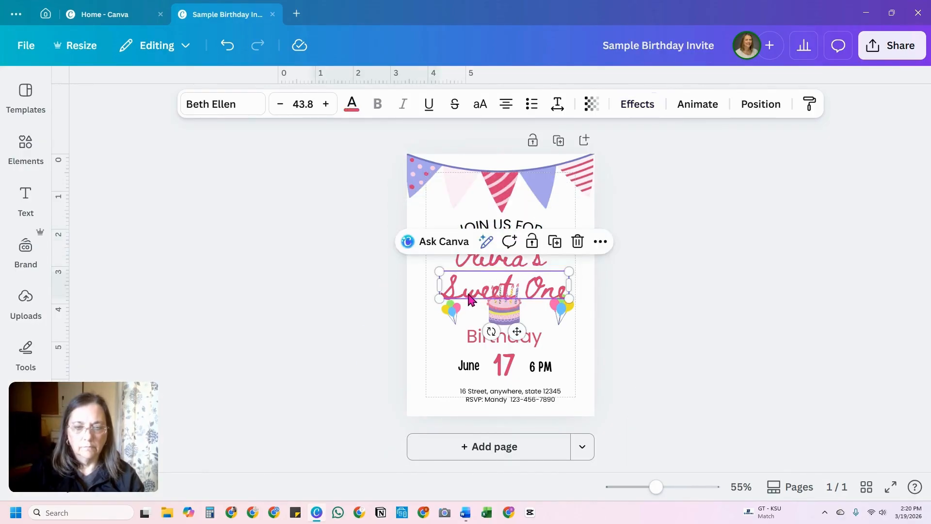
drag(483, 284, 478, 279)
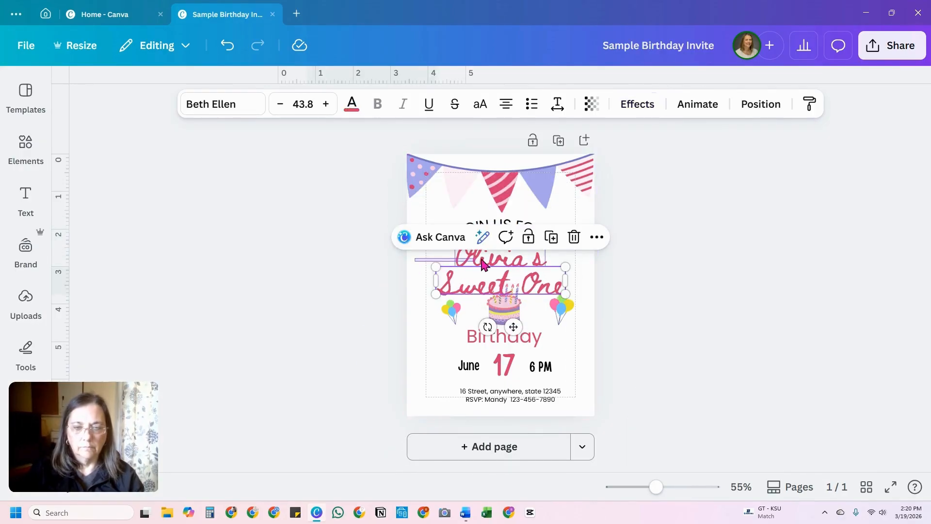
drag(413, 277, 562, 257)
drag(439, 241, 493, 254)
click(749, 108)
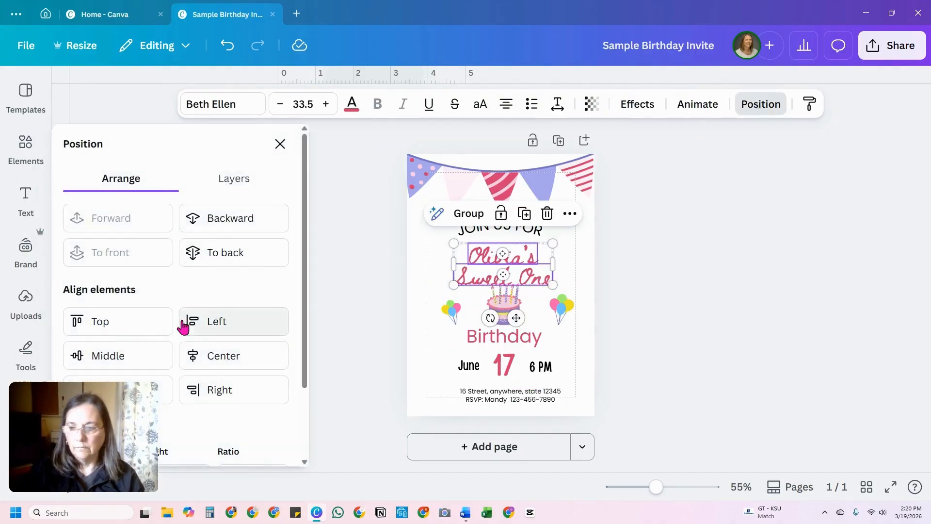
click(210, 356)
click(425, 280)
Step: Shrink the cake so it clears the "Sweet One" line and enlarge both balloon clusters on either side of it
click(509, 311)
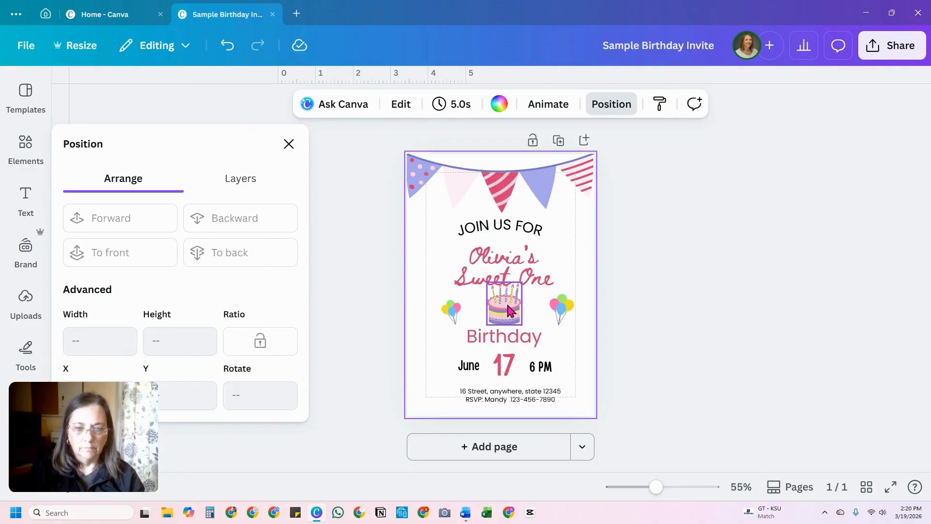
drag(523, 283, 510, 289)
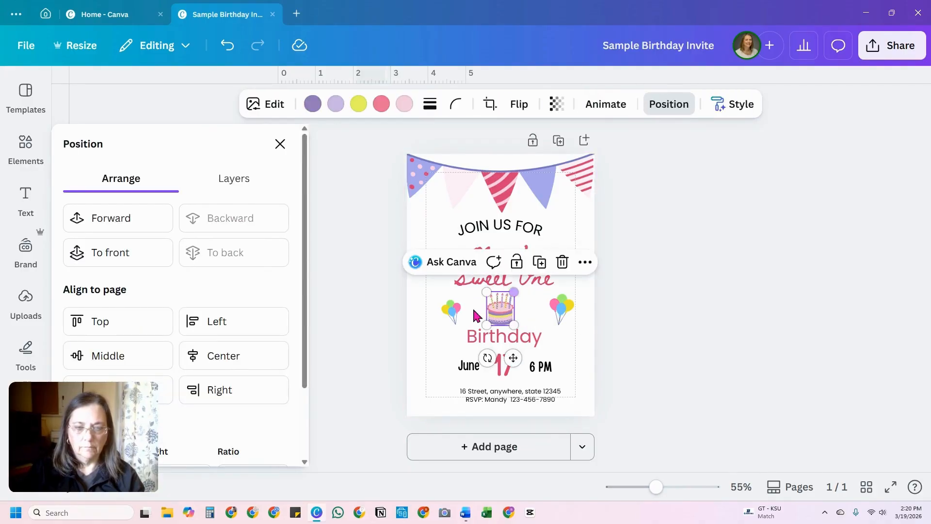
click(450, 316)
drag(440, 302, 431, 298)
click(547, 310)
drag(556, 310, 575, 287)
click(455, 306)
drag(432, 296, 446, 317)
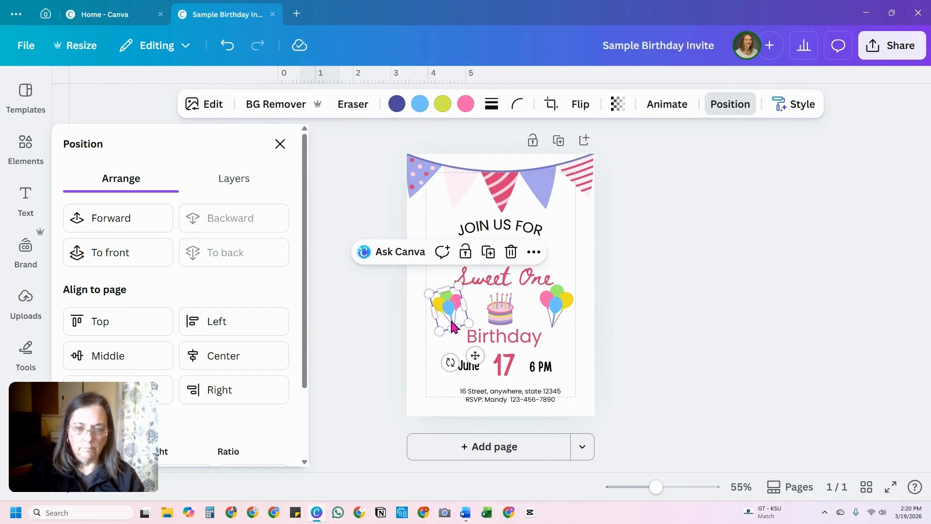
Step: Move the "Birthday" line slightly lower beneath the cake
click(580, 359)
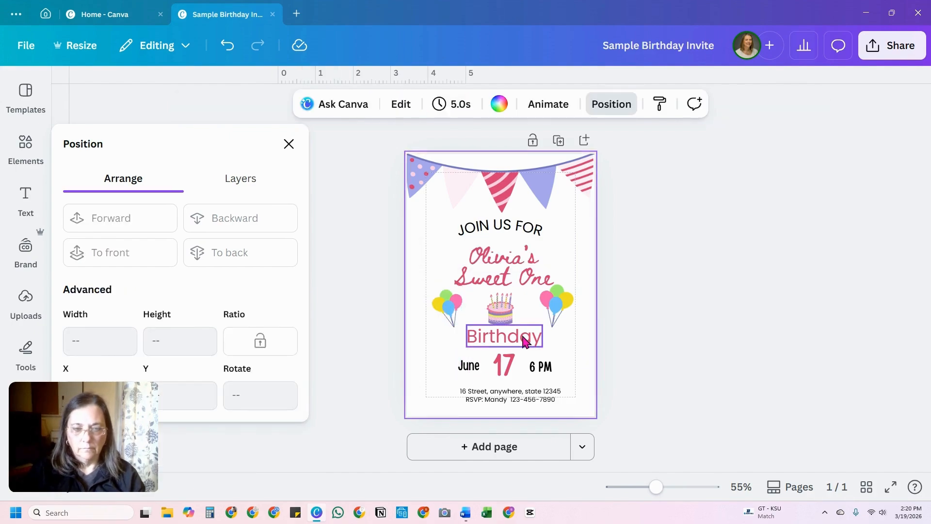
click(502, 342)
drag(500, 339, 500, 343)
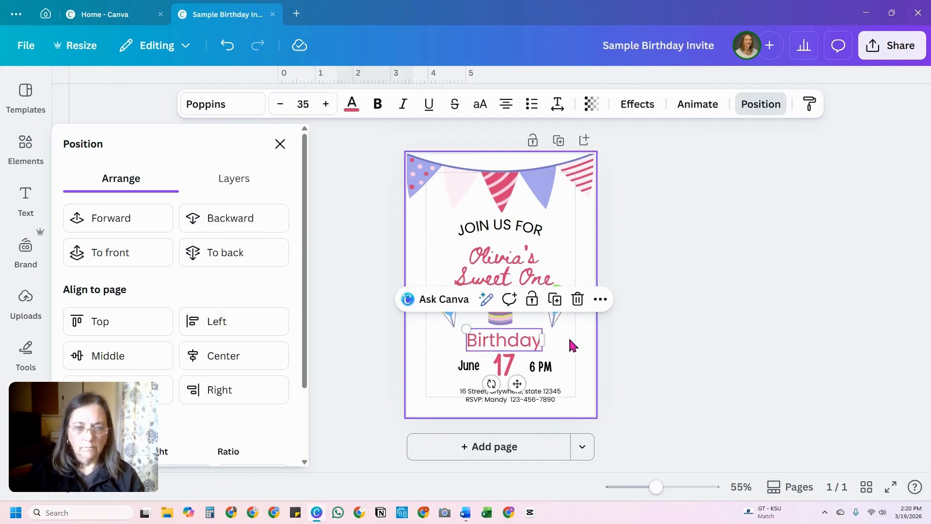
click(580, 347)
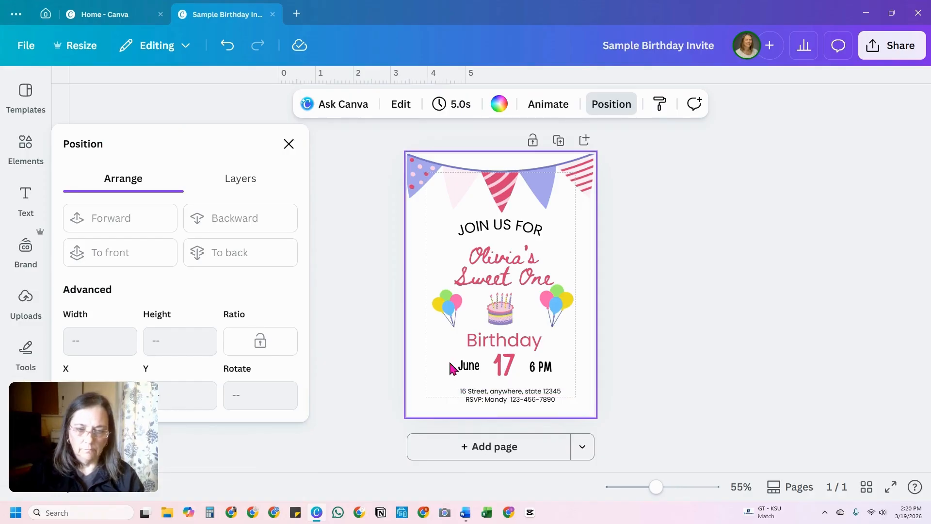
Step: Enlarge the address and RSVP lines together to font size 13
drag(449, 363, 537, 372)
mouse_move(430, 390)
mouse_down()
mouse_move(554, 405)
mouse_move(442, 383)
mouse_up()
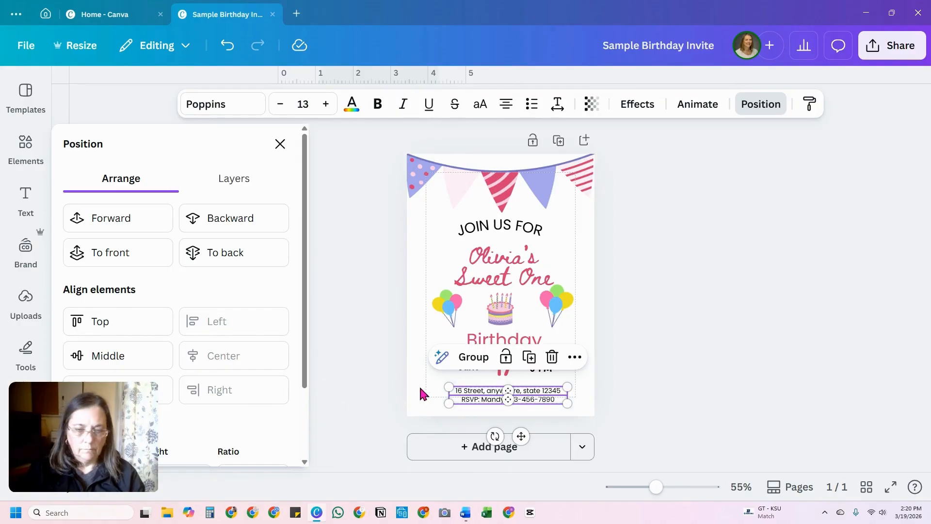
click(423, 394)
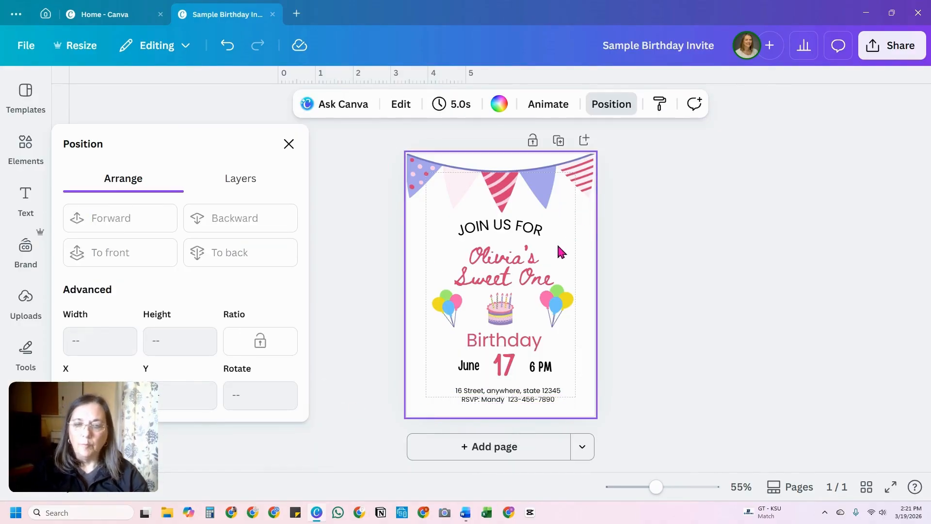
Step: Shift the name line and "Sweet One" slightly up toward "JOIN US FOR", leaving more room above the cake
drag(494, 250, 490, 273)
click(493, 280)
click(601, 293)
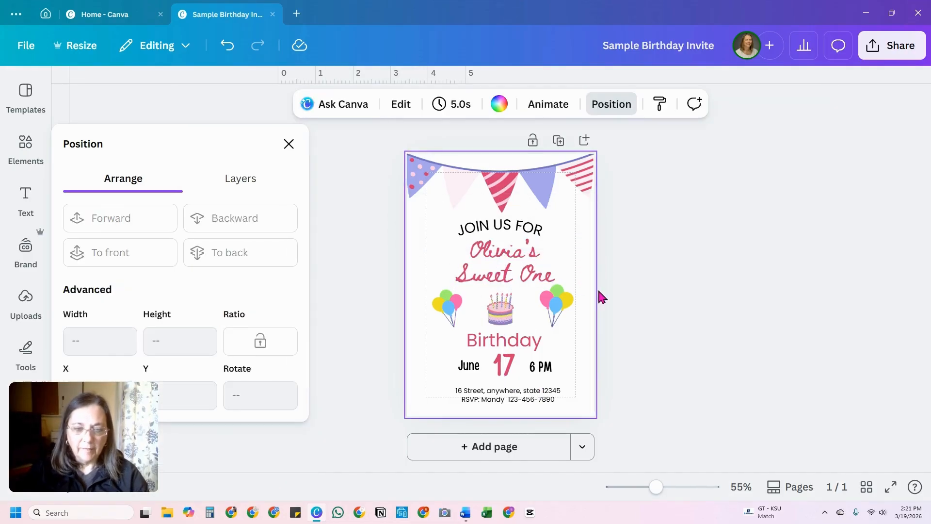
Step: Tilt the balloon cluster on the left of the cake slightly further
click(450, 325)
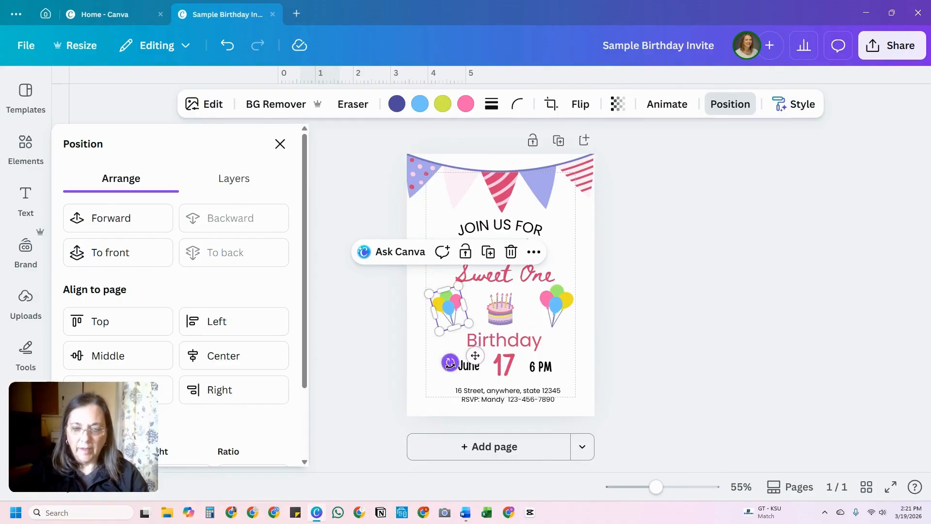
drag(449, 363, 455, 367)
Step: Try enlarging the left balloon cluster to match the right one, and undo the enlargement
drag(455, 326, 470, 329)
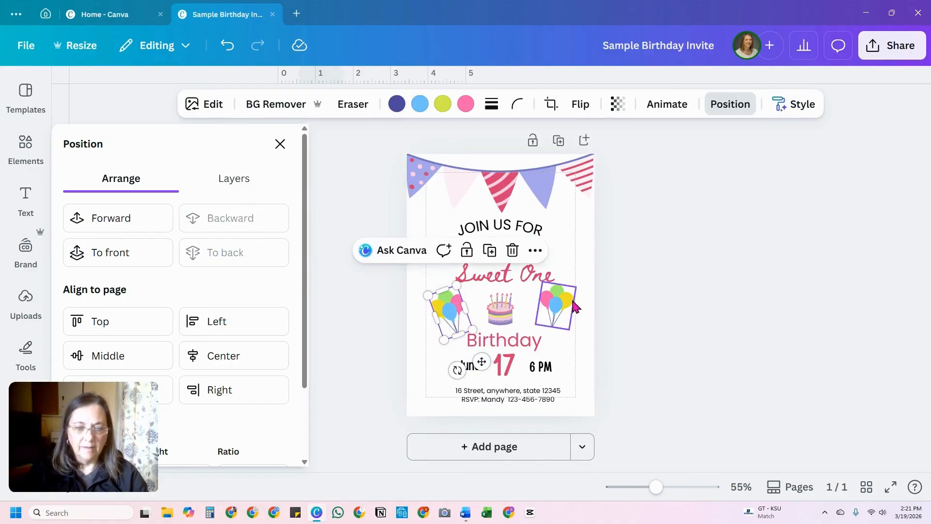
click(566, 312)
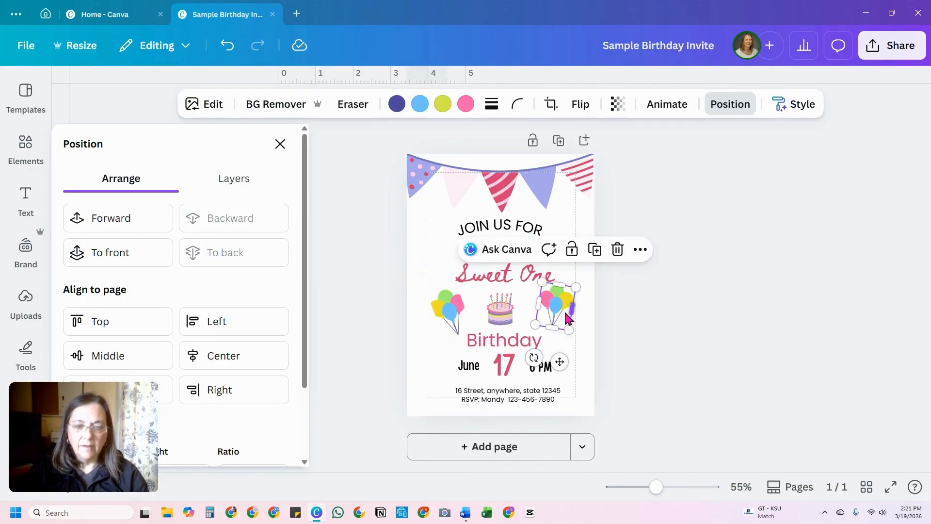
click(452, 313)
click(228, 47)
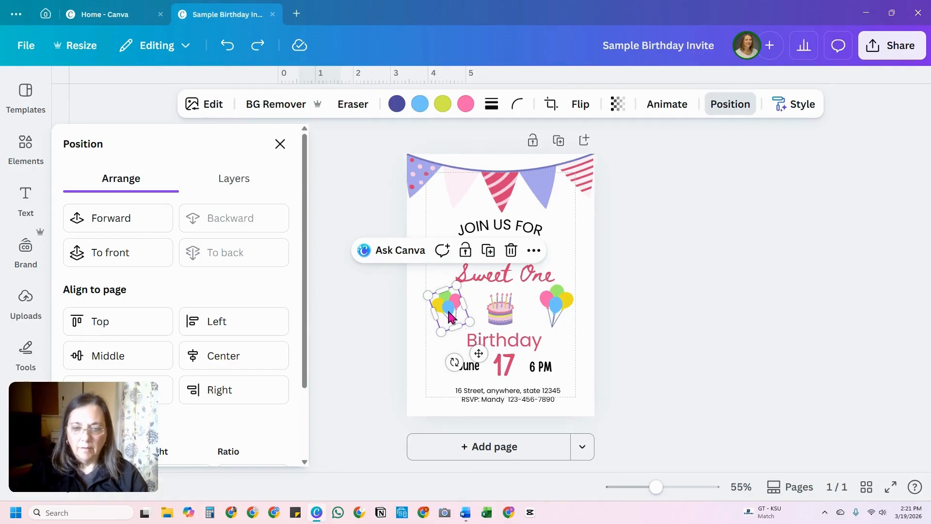
Step: Move both balloon clusters inward toward the cake
drag(448, 312, 453, 311)
drag(552, 305, 543, 307)
click(572, 216)
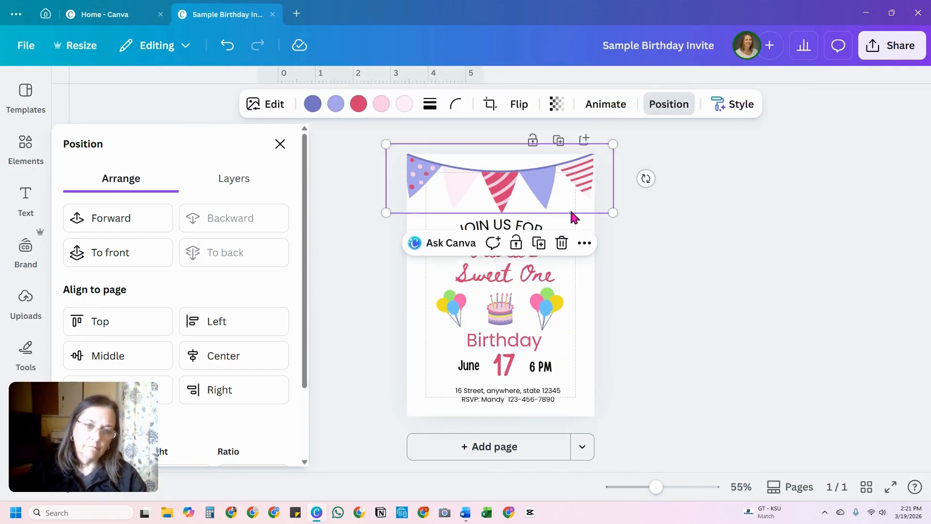
click(613, 356)
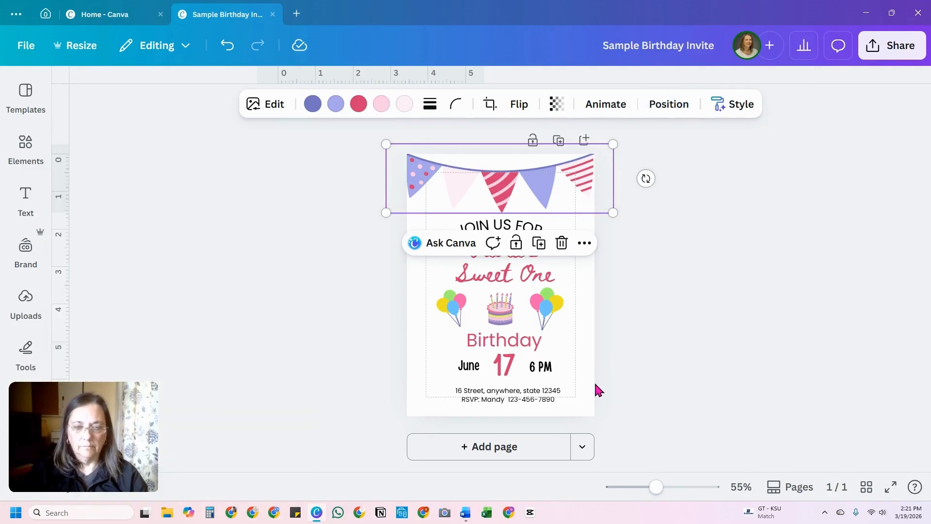
click(595, 383)
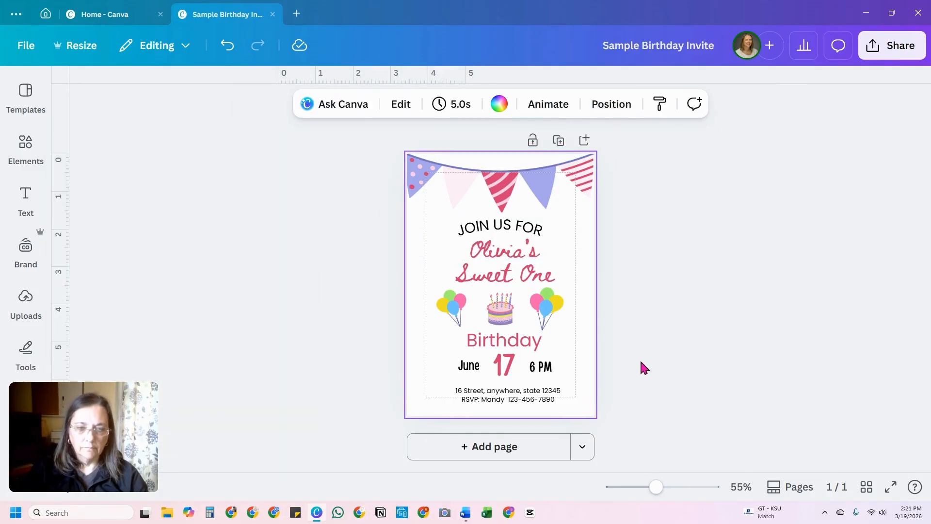
Step: Tilt the right balloon cluster slightly more and bring both clusters closer to the cake at even distances
click(545, 307)
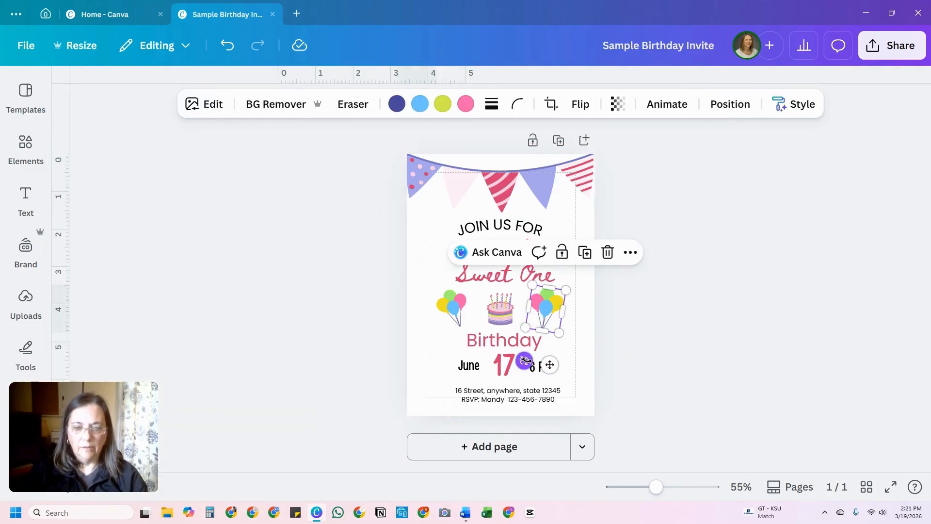
drag(523, 359, 519, 358)
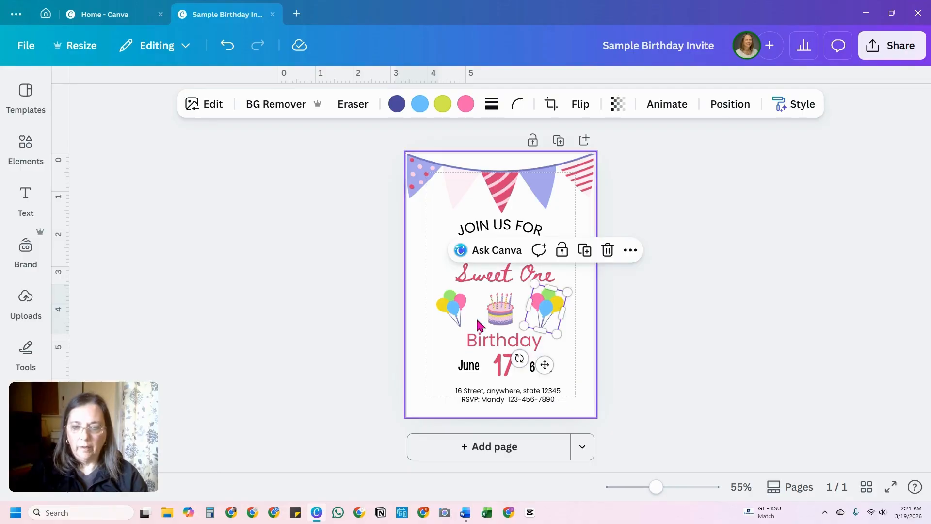
drag(459, 320, 467, 320)
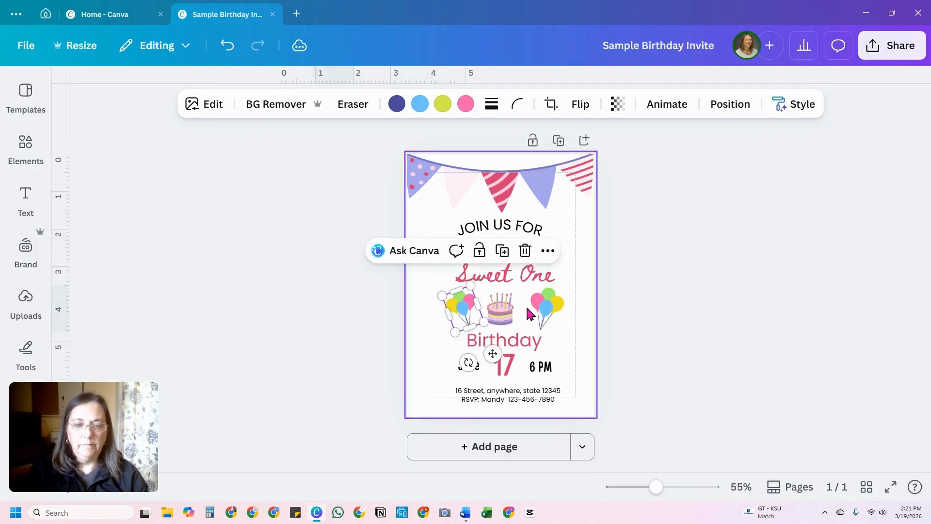
drag(550, 304, 546, 304)
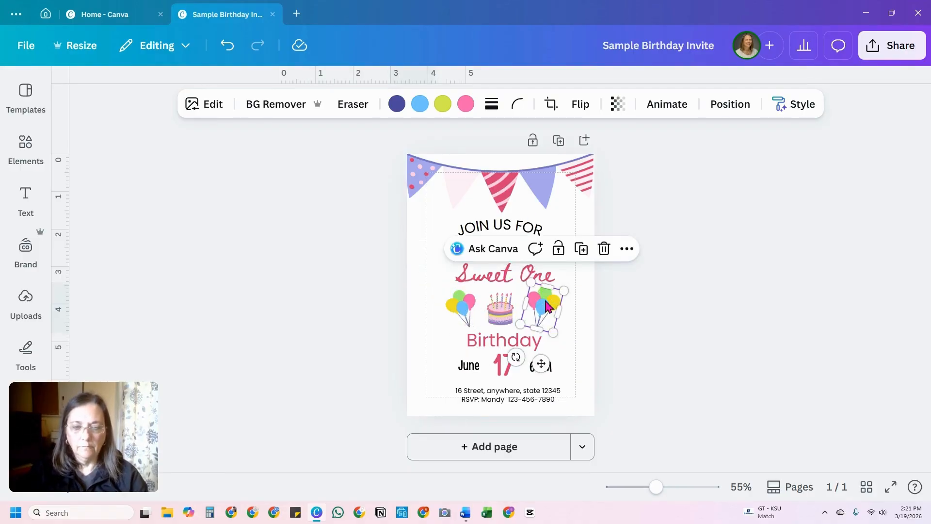
click(586, 301)
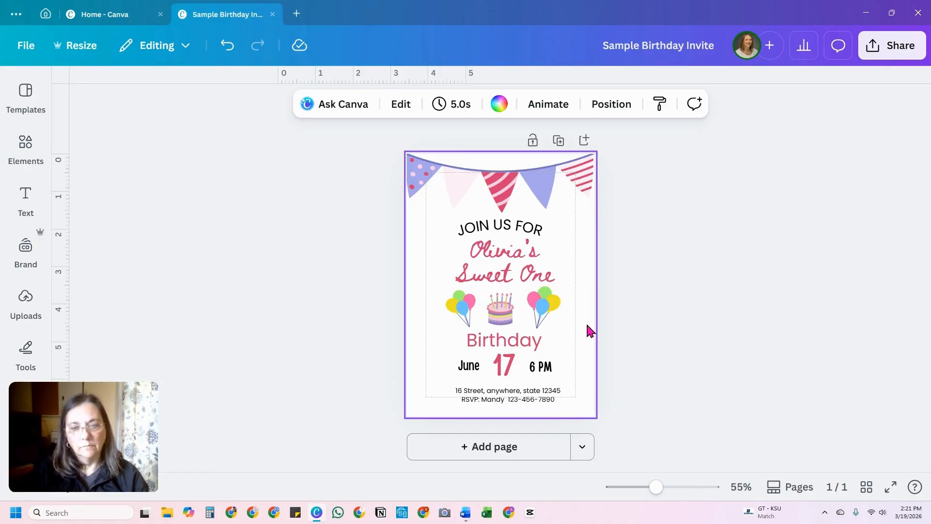
click(566, 347)
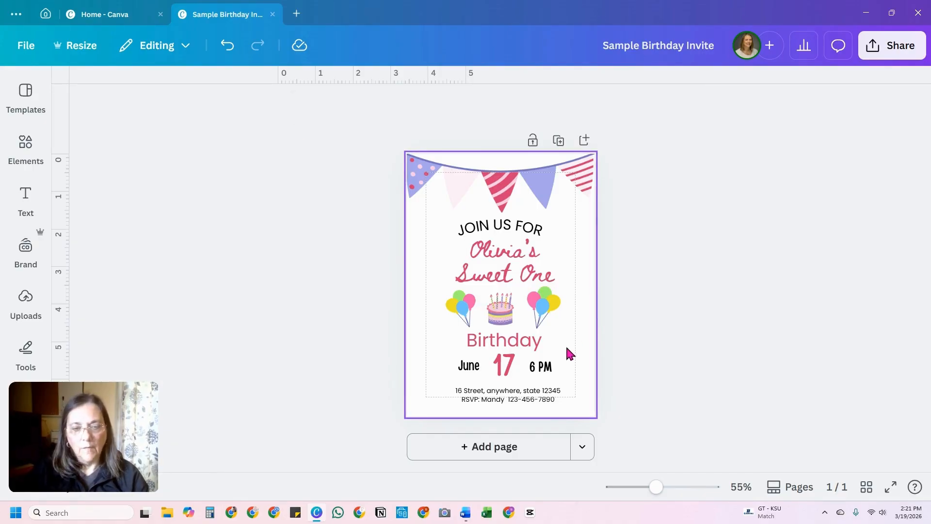
click(528, 256)
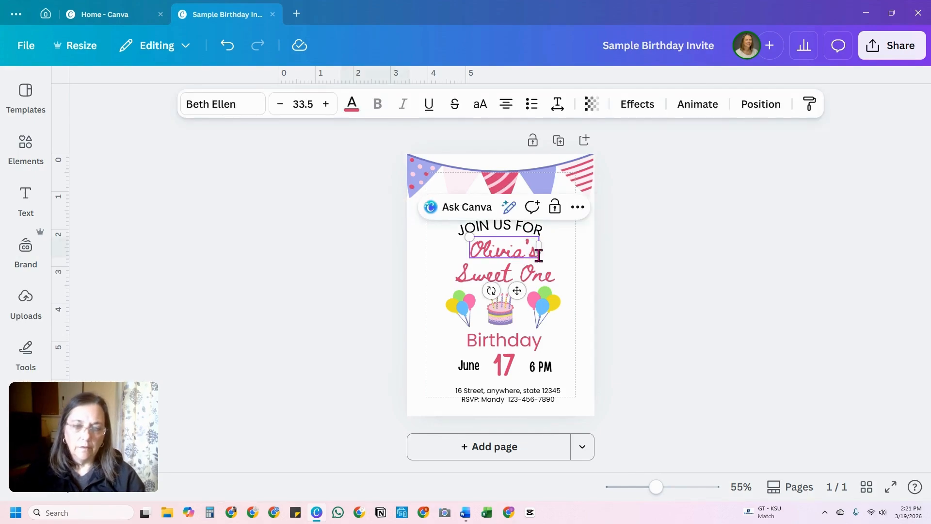
click(570, 272)
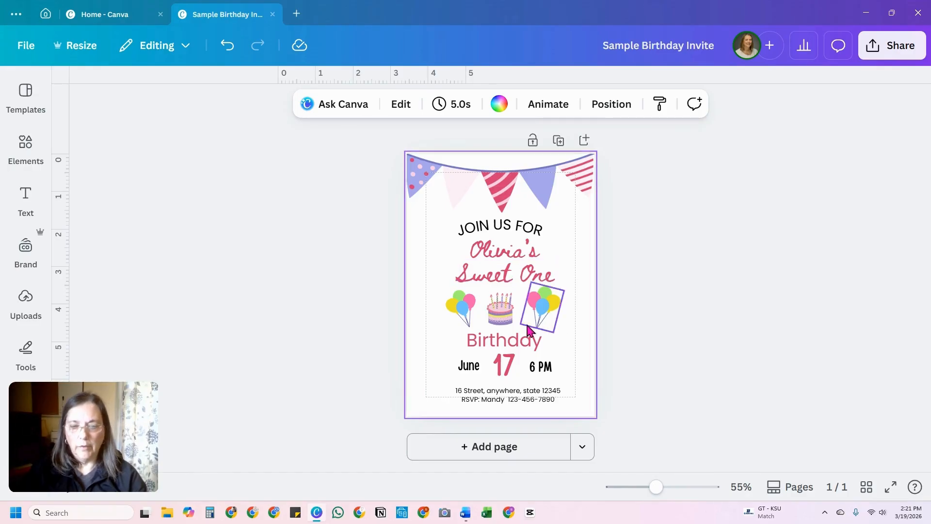
click(507, 265)
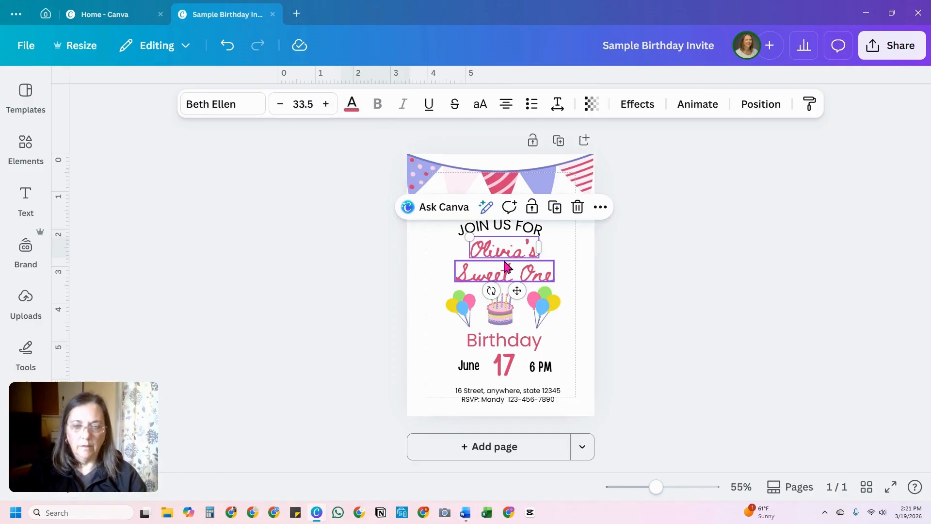
click(569, 239)
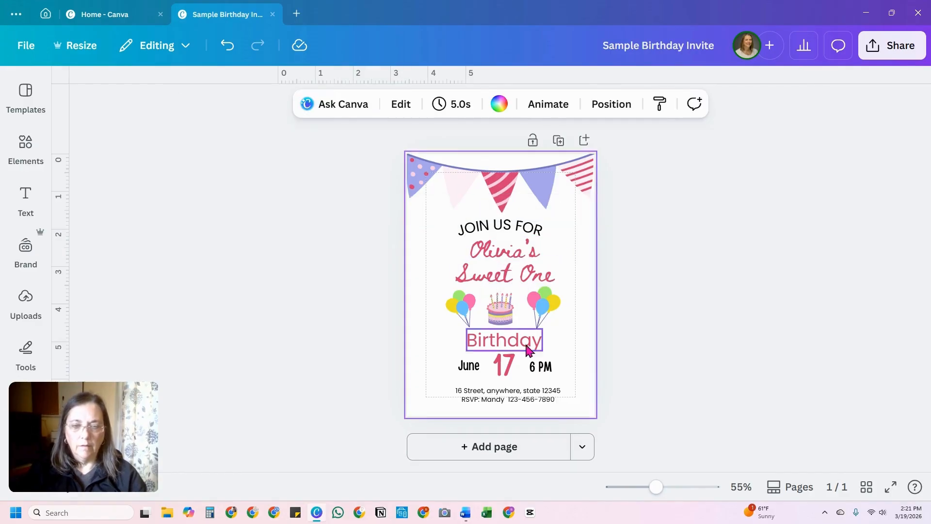
Step: Lock the address and RSVP lines in place
click(507, 399)
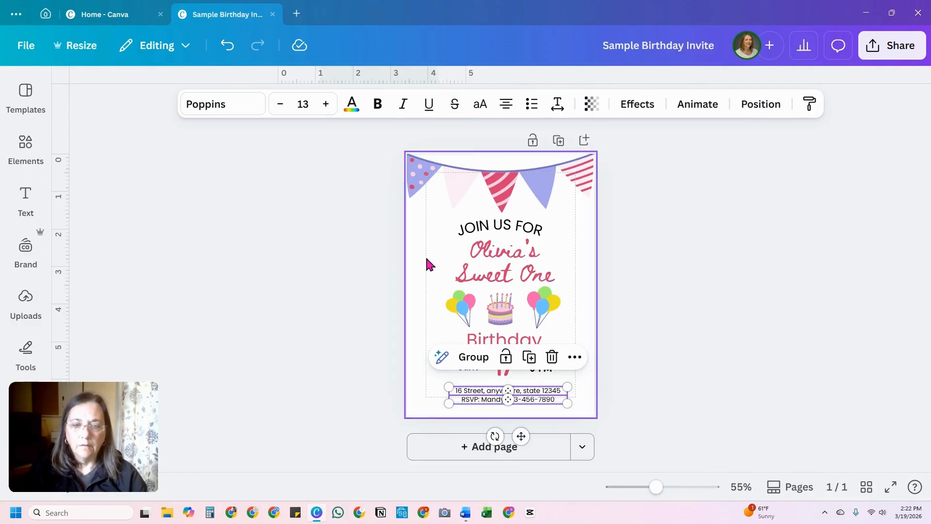
click(506, 358)
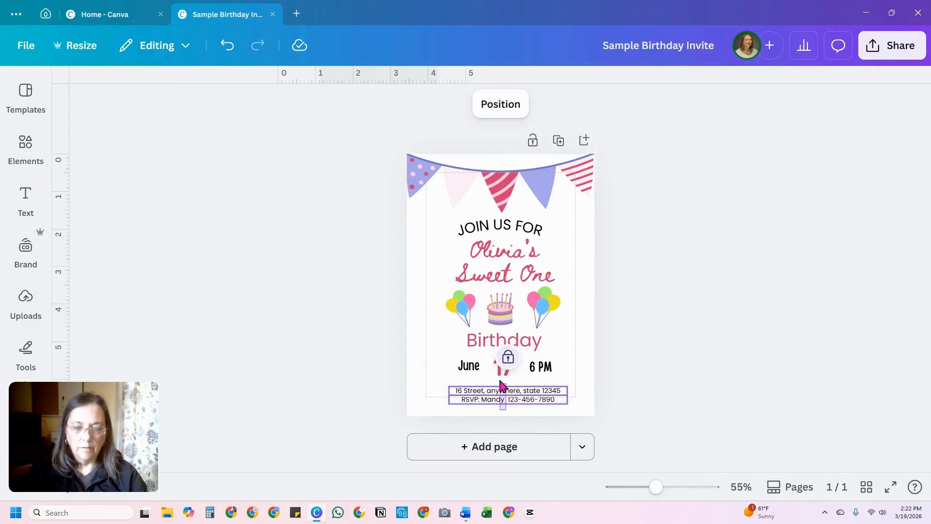
Step: Align "JOIN US FOR", the name line, "Sweet One", the cake, "Birthday" and the 17 on one center and move them to the page's middle
drag(503, 223, 504, 223)
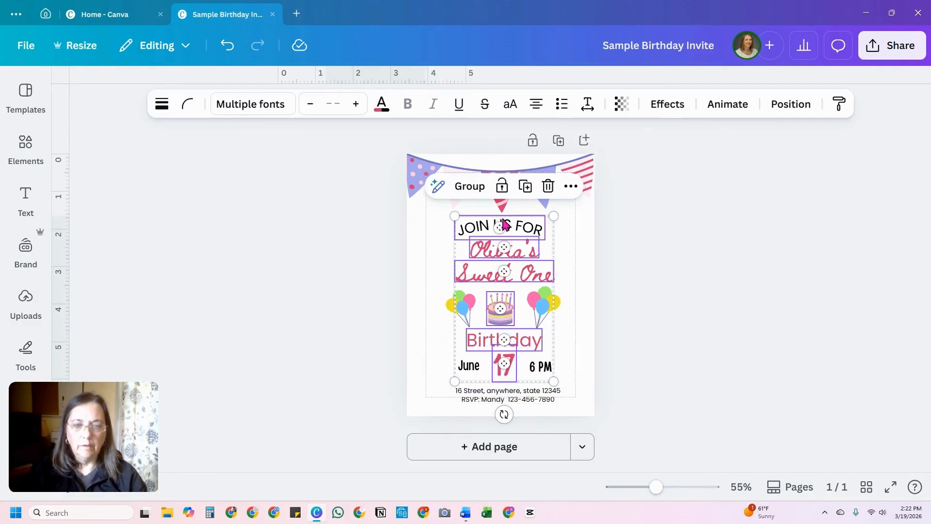
click(791, 104)
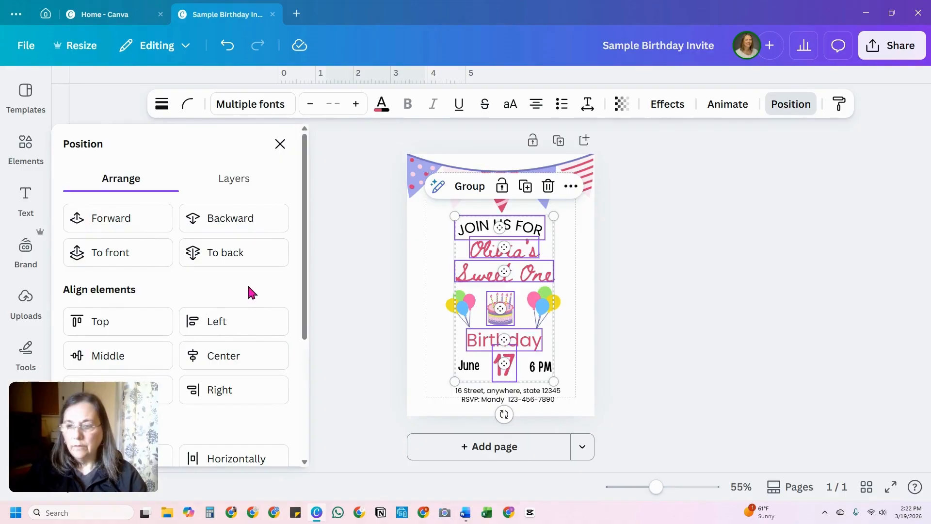
click(251, 357)
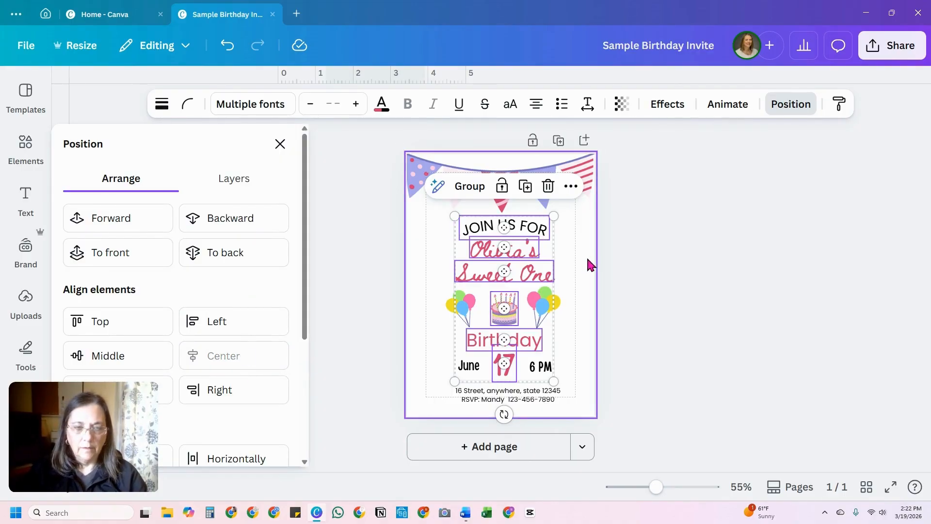
drag(533, 275, 529, 277)
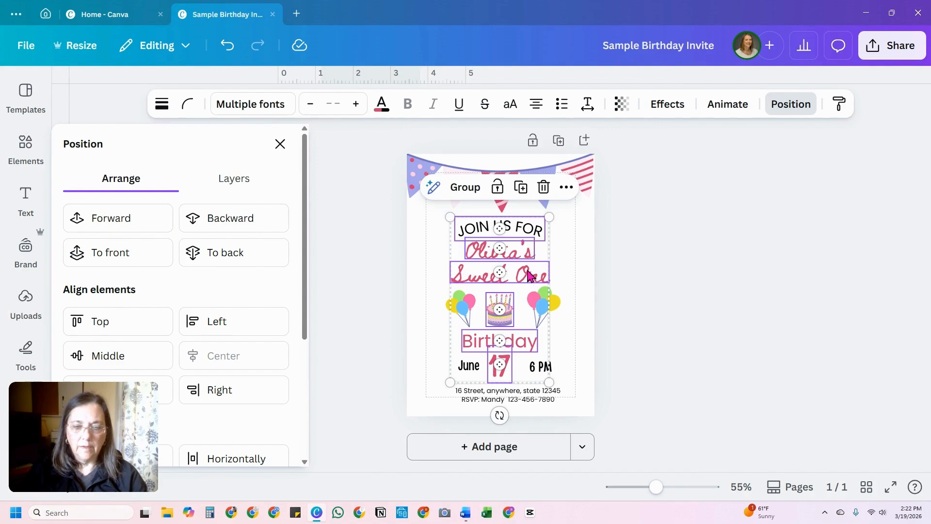
click(579, 284)
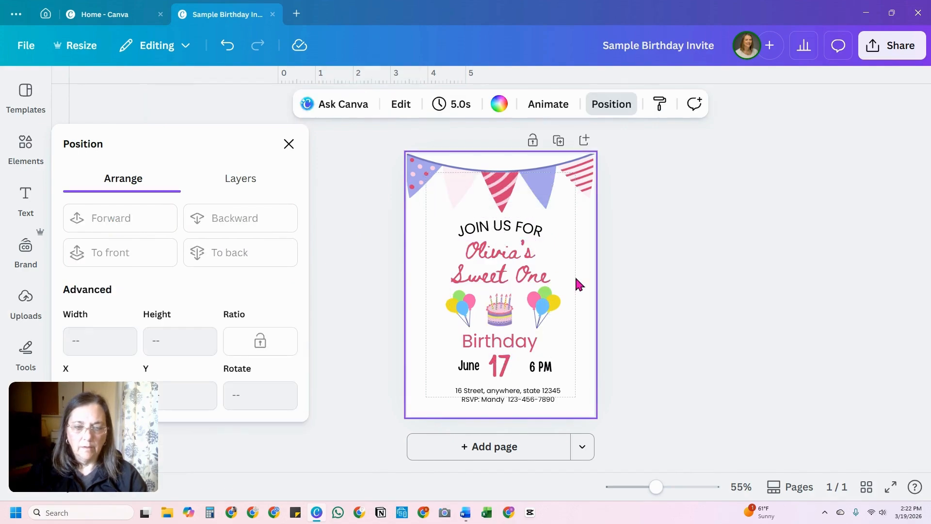
Step: Reposition "June" and "6 PM" so they sit level and evenly spaced on either side of the 17
click(466, 367)
shift+click(547, 369)
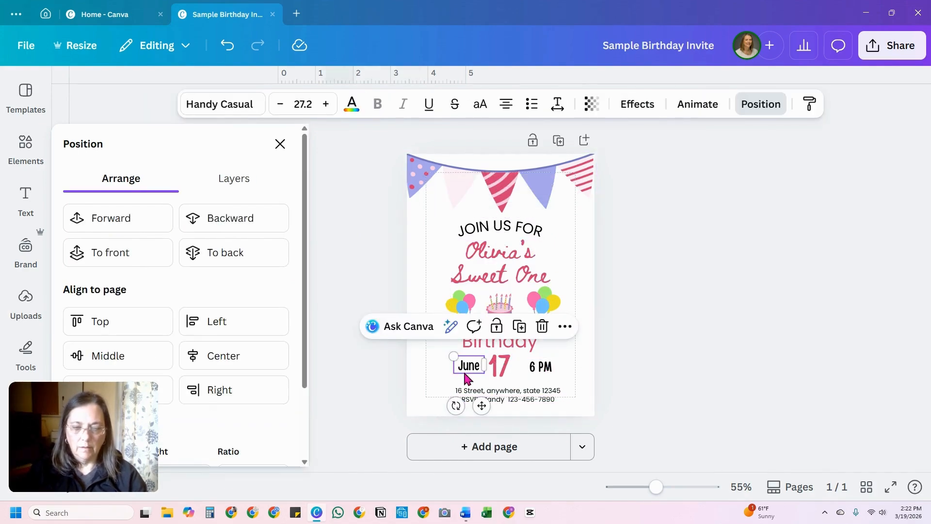
drag(464, 372, 458, 368)
click(544, 366)
drag(544, 366, 540, 366)
click(580, 353)
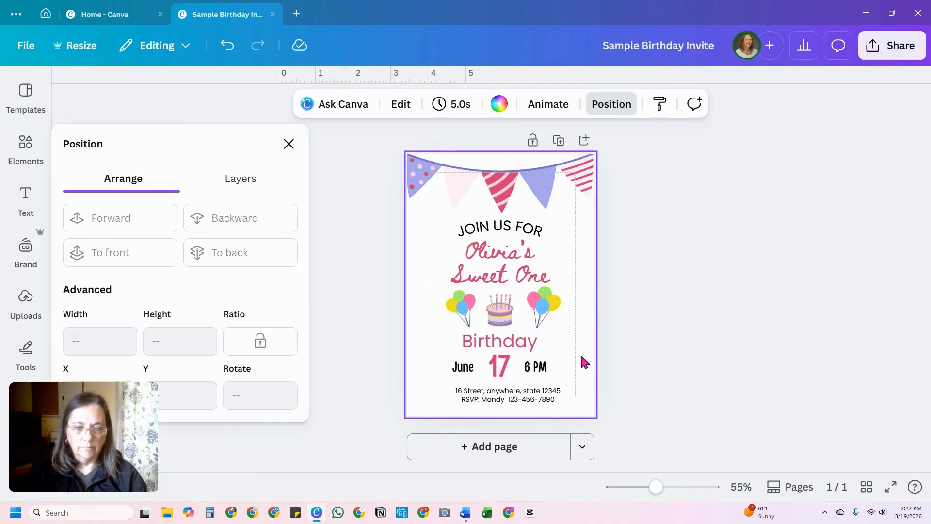
click(539, 370)
drag(542, 371, 546, 366)
click(586, 374)
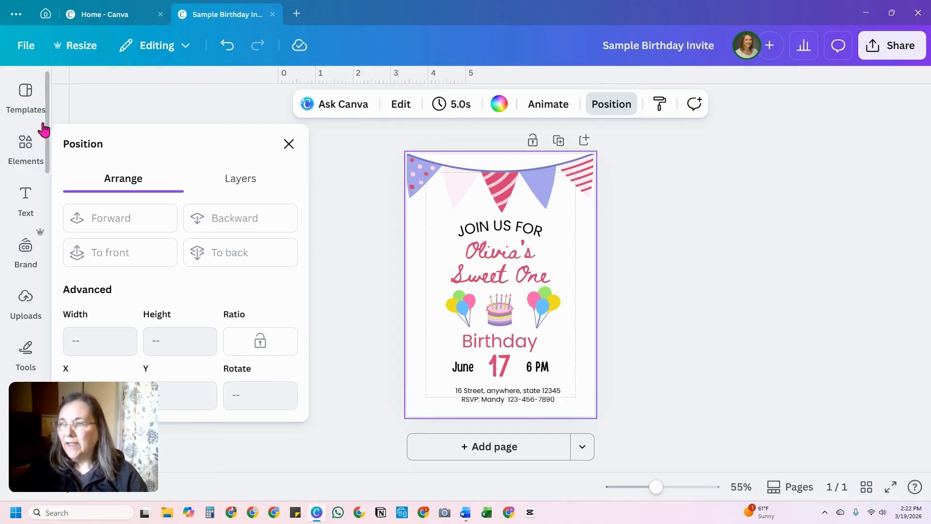
Step: Search the graphics library for "birthday confetti"
click(21, 147)
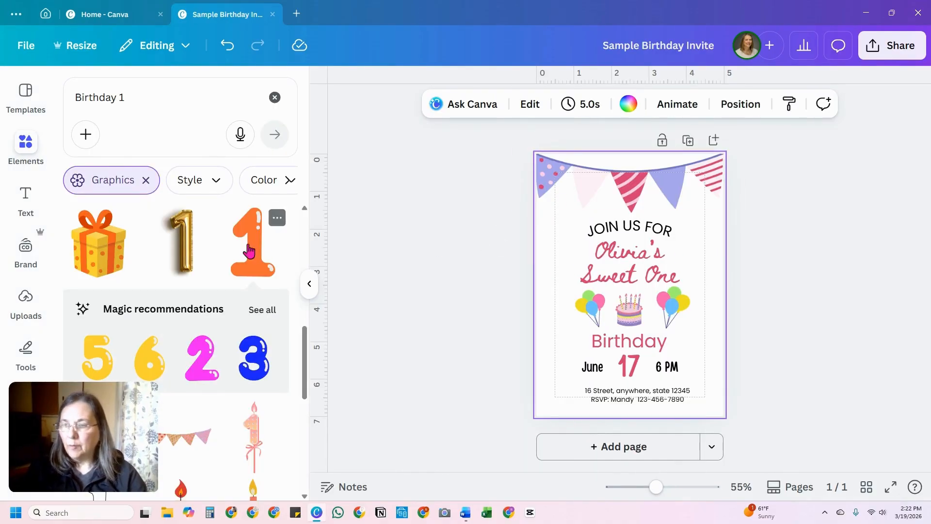
drag(127, 101, 80, 102)
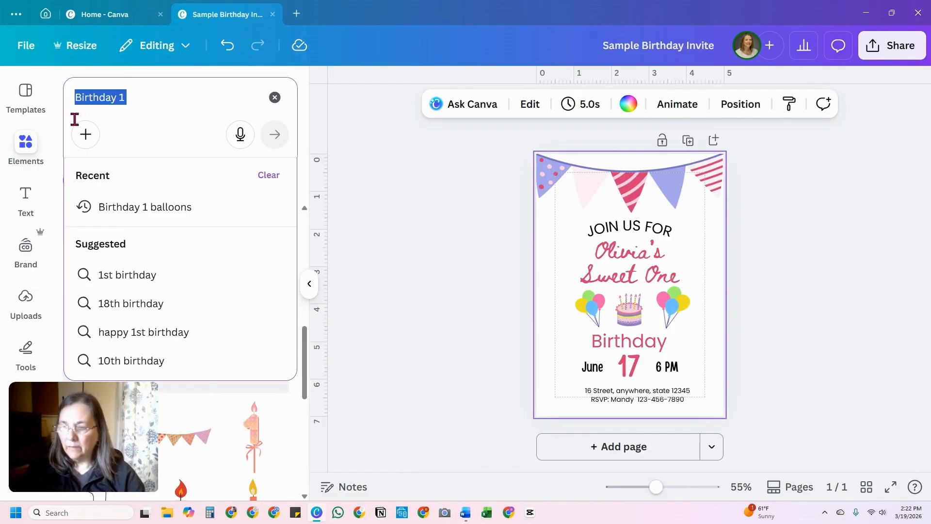
text(birtrh)
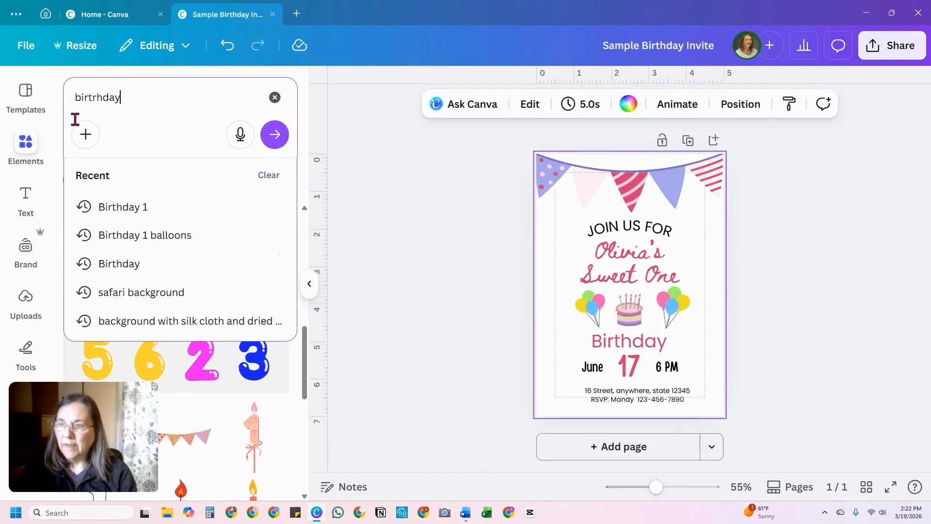
text(day)
key(BackSpace)
key(BackSpace)
key(BackSpace)
text(th)
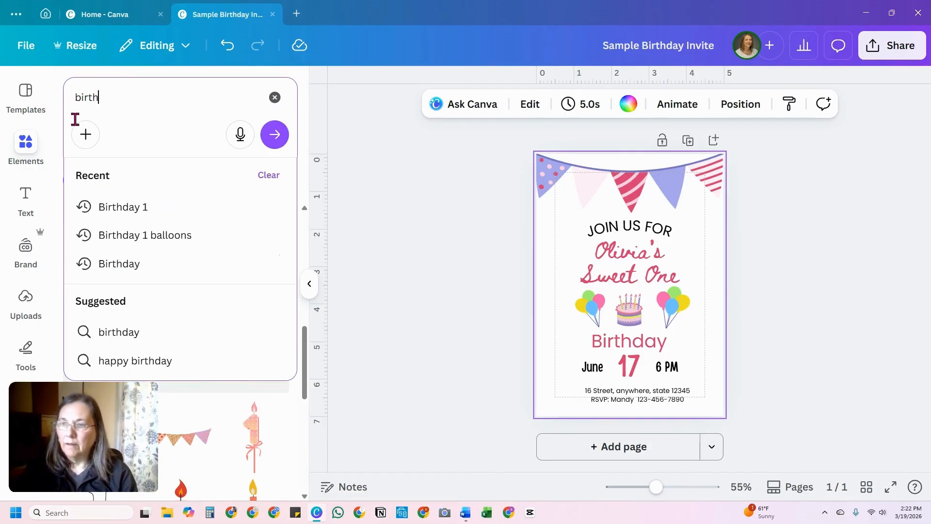
text(day confetti)
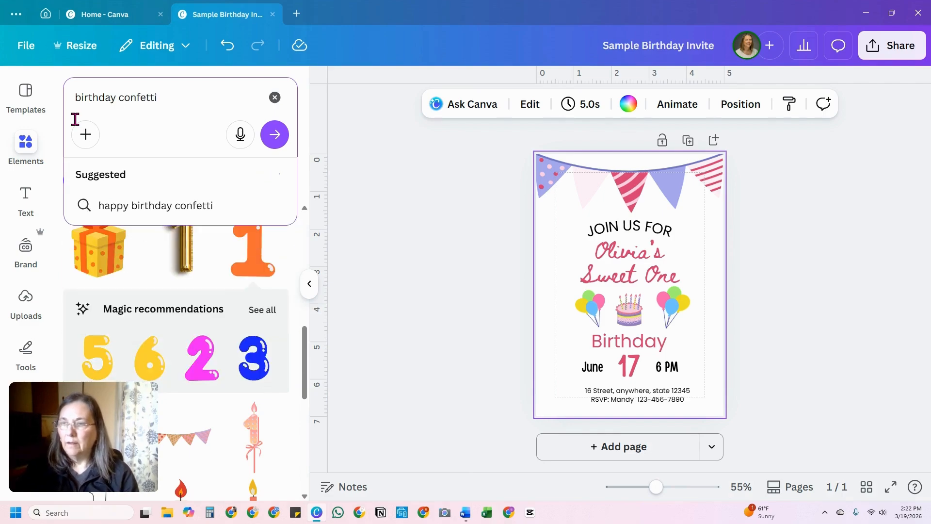
key(Return)
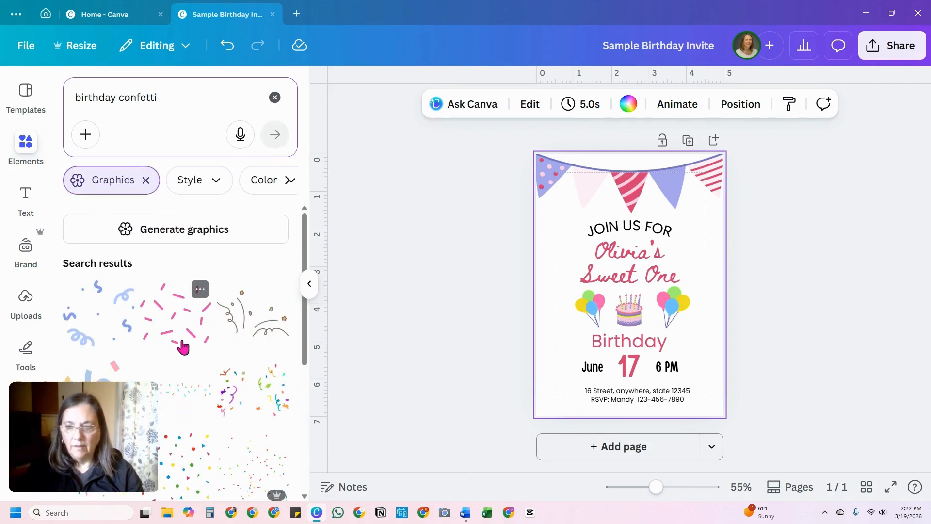
Step: Try a small pink striped party popper graphic beside the name and "Sweet One" lines, and delete it
scroll(172, 320, down, 3)
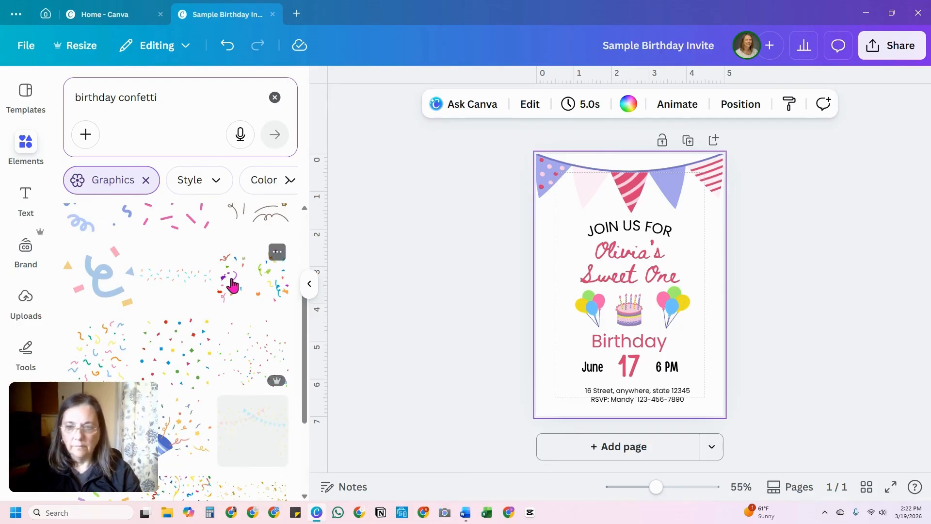
scroll(222, 315, down, 3)
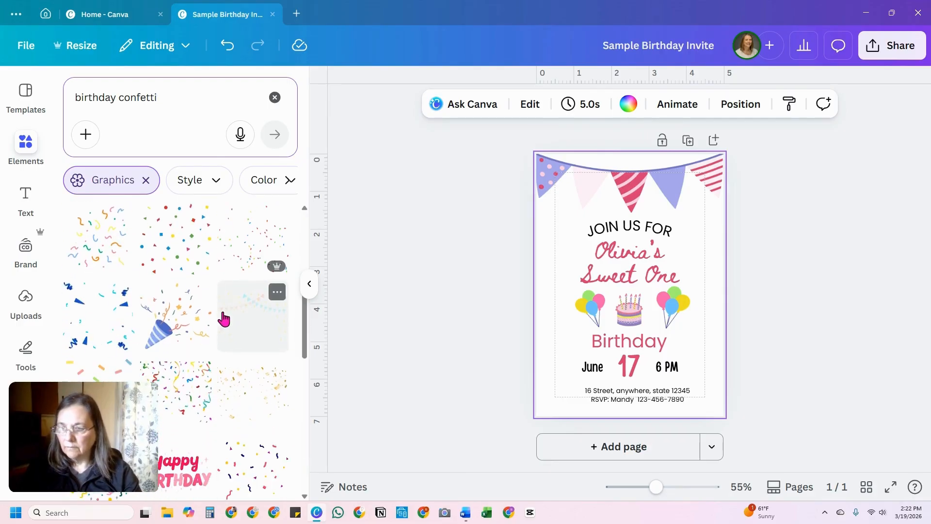
scroll(224, 318, down, 3)
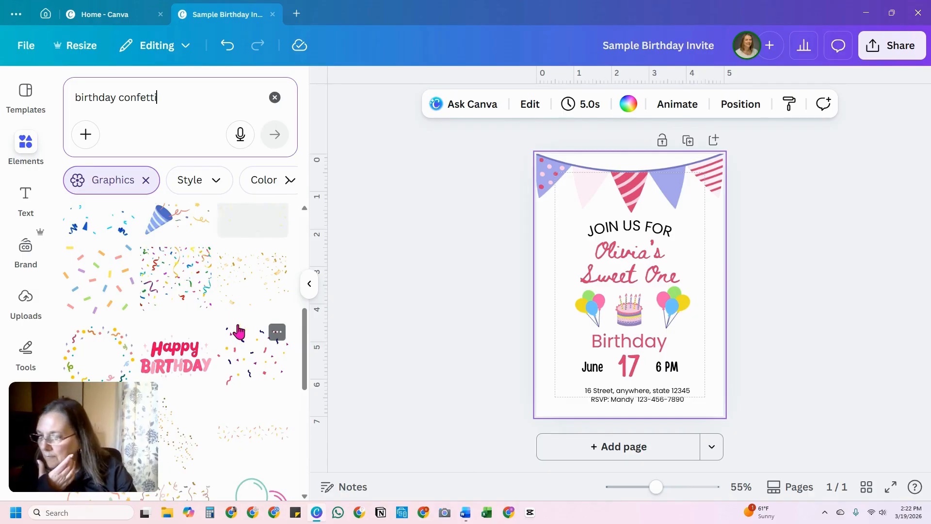
scroll(239, 332, down, 1)
scroll(240, 332, down, 1)
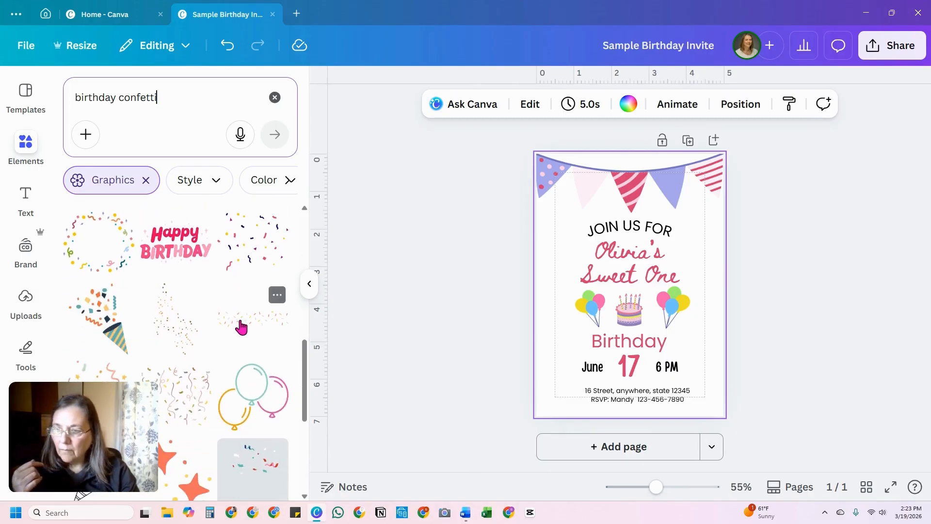
scroll(240, 325, down, 2)
scroll(240, 316, down, 2)
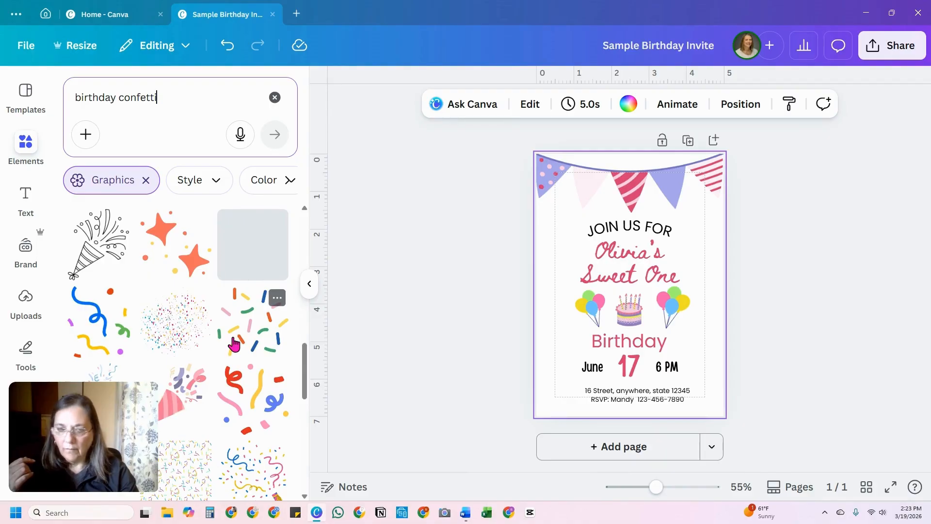
scroll(234, 345, down, 1)
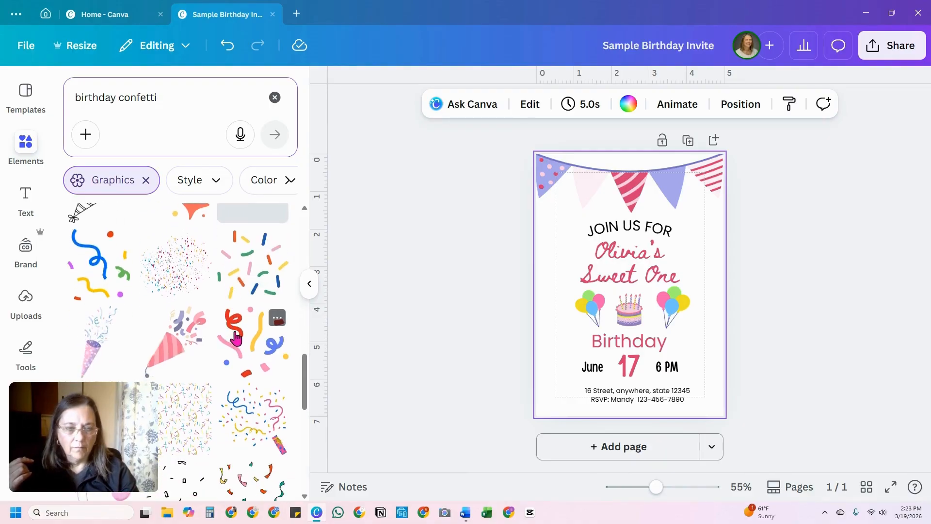
click(170, 345)
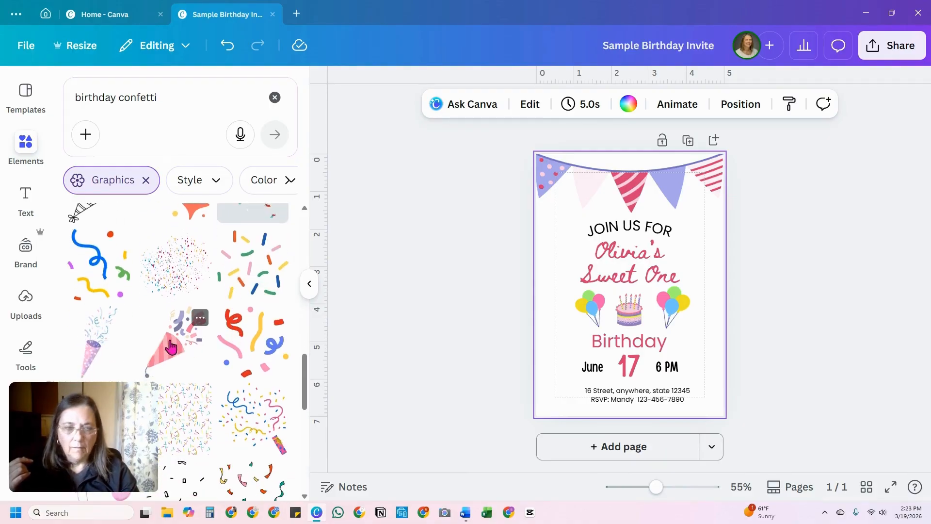
drag(619, 310, 546, 259)
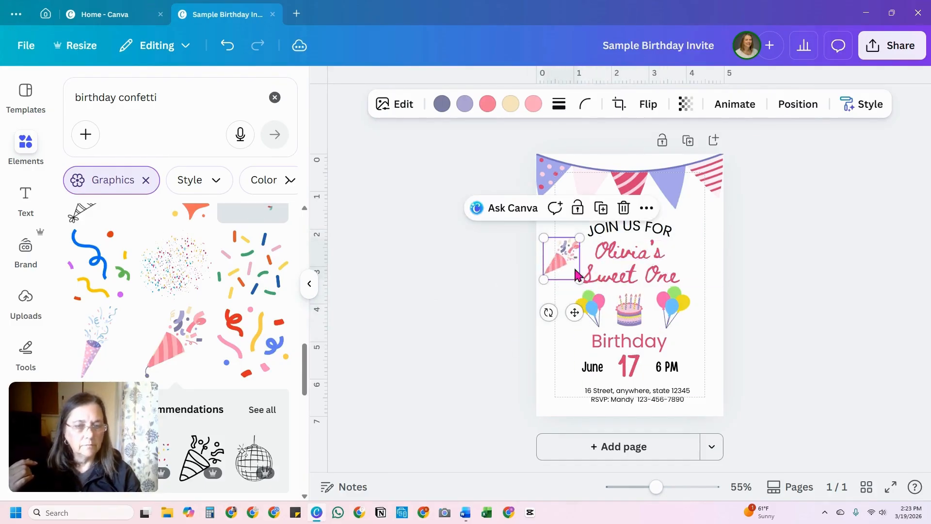
click(564, 367)
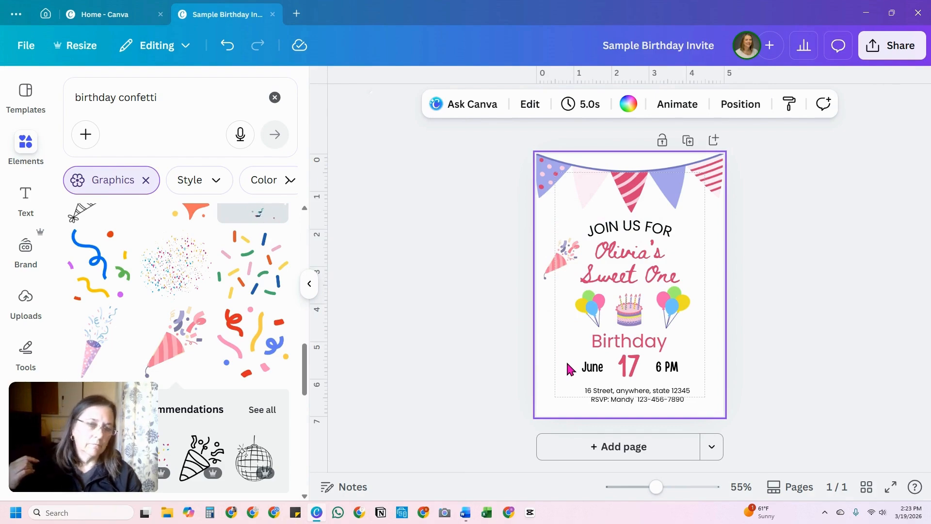
click(564, 261)
key(Delete)
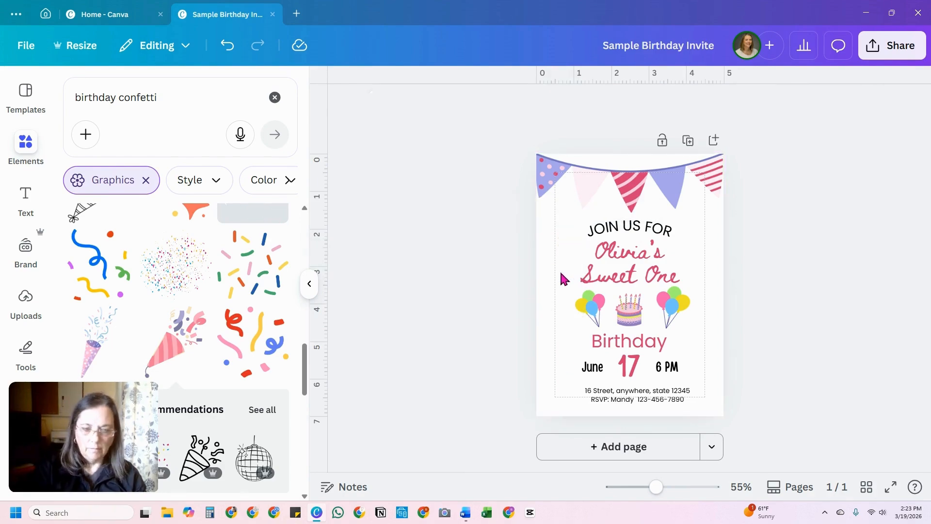
Step: Try the blue confetti graphic at a reduced size beside the heading text, and delete it
scroll(184, 320, up, 5)
scroll(181, 327, up, 3)
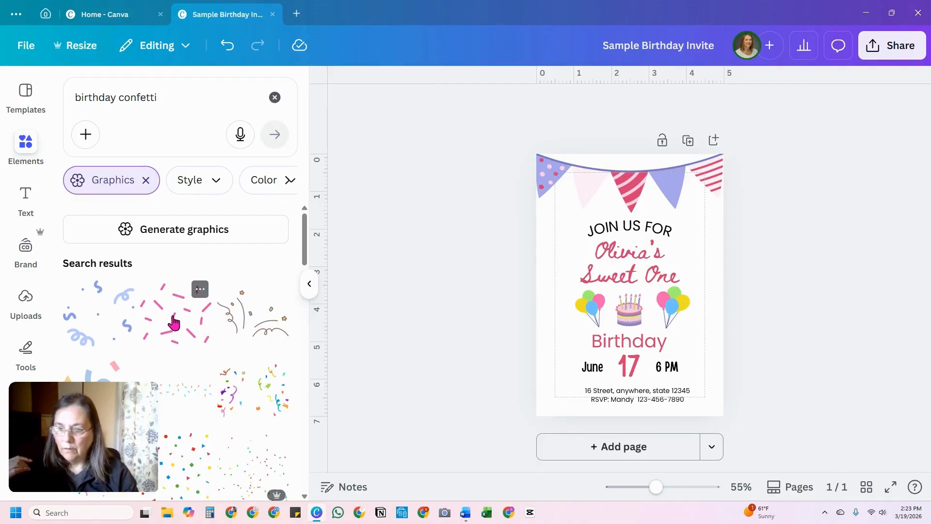
click(104, 323)
drag(556, 350, 682, 313)
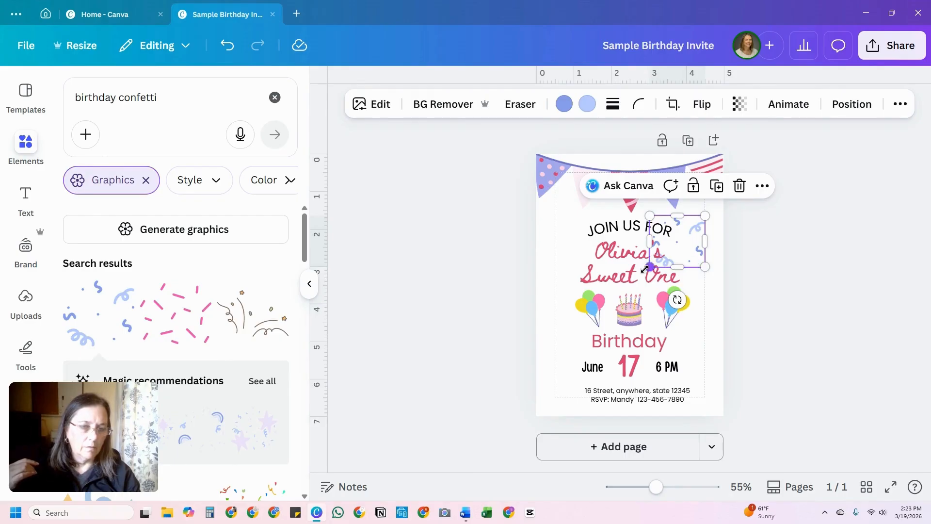
drag(644, 268, 698, 264)
key(Delete)
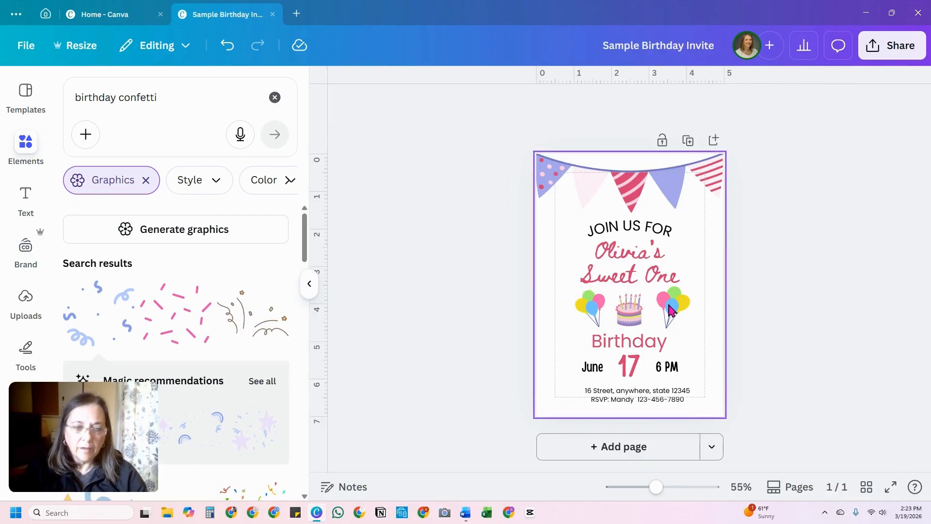
Step: Close the graphics library and deselect the page to leave the invitation in clear view
click(711, 262)
click(309, 285)
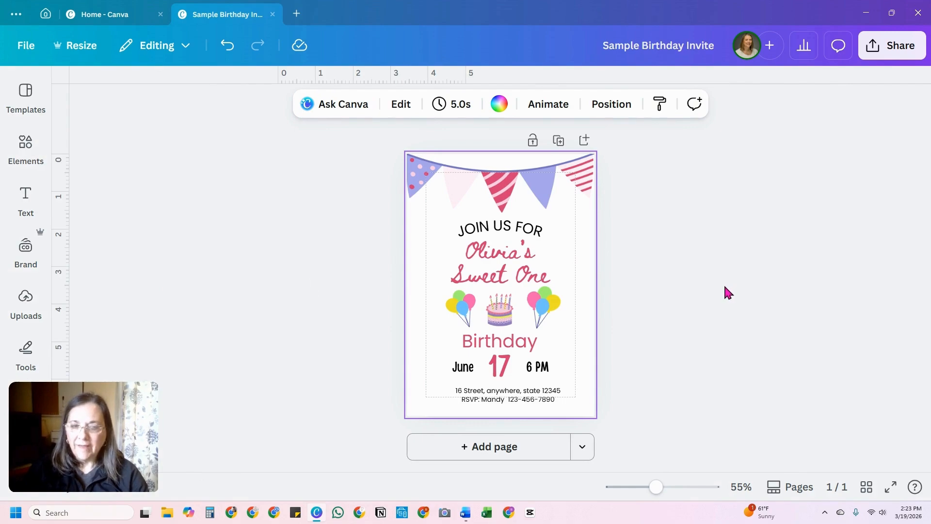
click(670, 303)
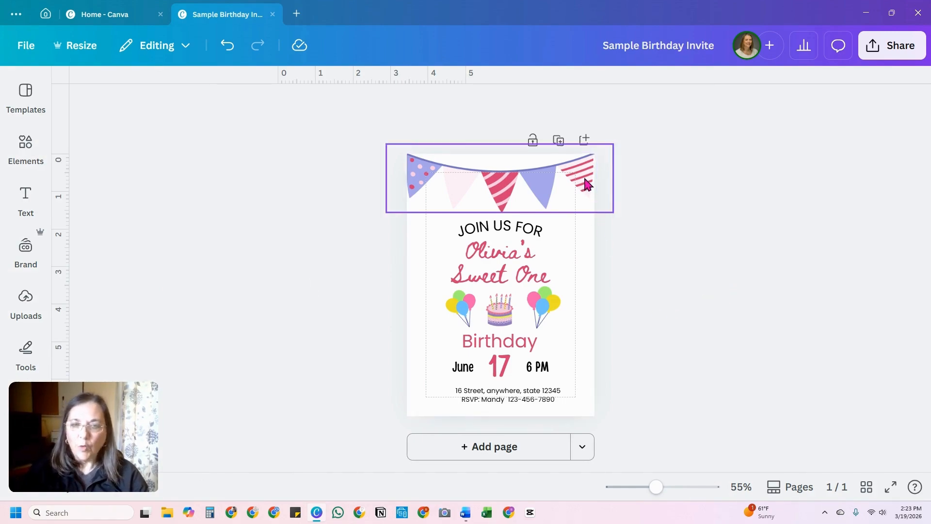